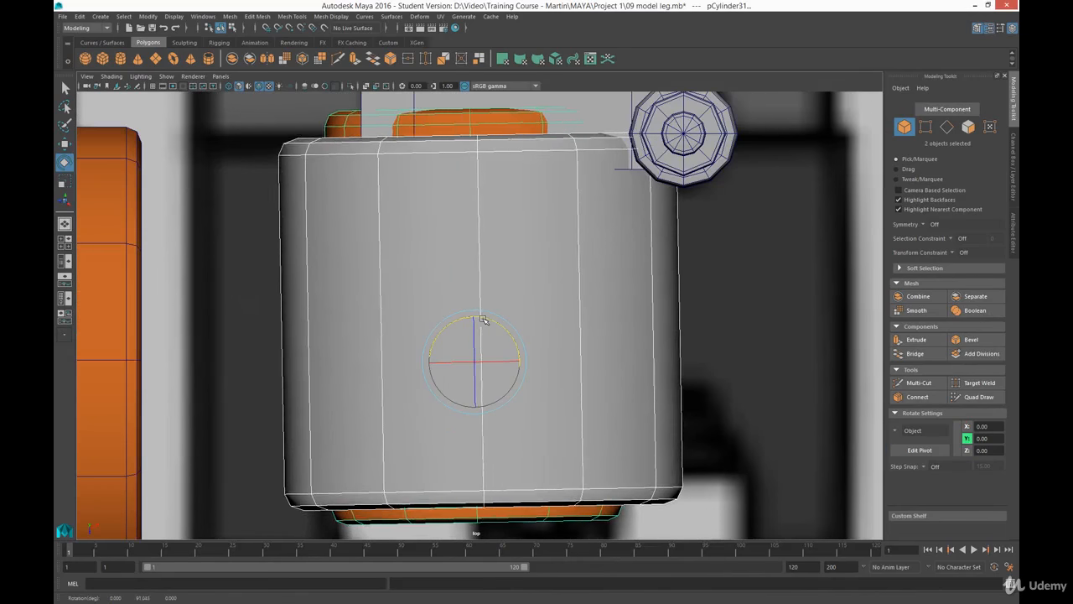
Rotate the two selected nested cylinders about Y, setting Rotate Y to exactly 90
{"action": "left_click_drag", "start_coordinate": [484, 320], "coordinate": [485, 321]}
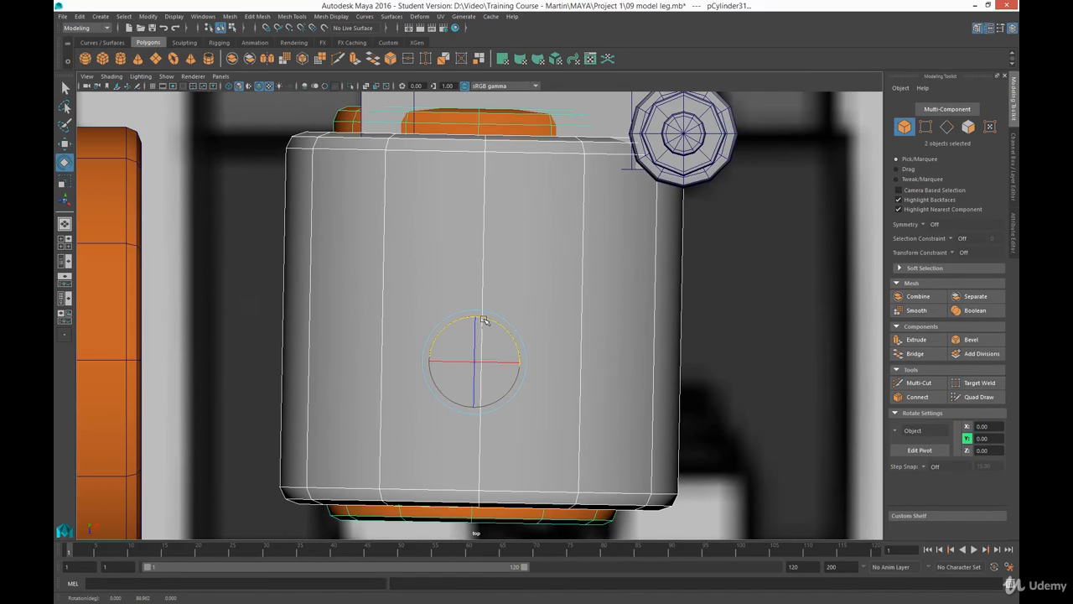
{"action": "left_click", "coordinate": [1013, 156]}
{"action": "double_click", "coordinate": [995, 147]}
{"action": "type", "text": "90"}
{"action": "key", "text": "Return"}
Move both nested cylinders onto the small bracket below the central joint in the top view
{"action": "scroll", "coordinate": [473, 333], "scroll_direction": "down", "scroll_amount": 5}
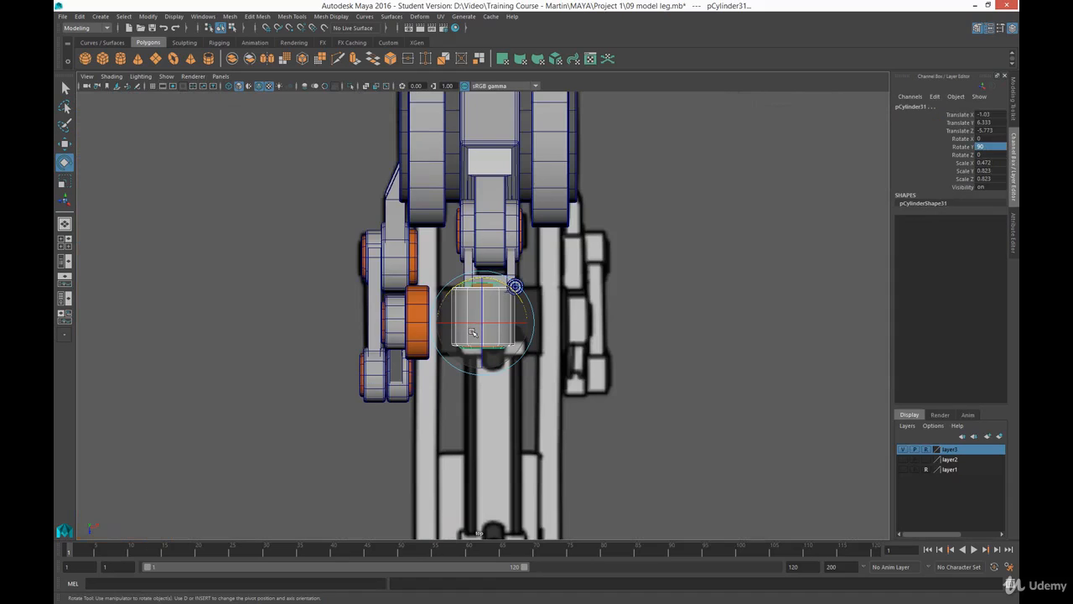
{"action": "scroll", "coordinate": [493, 348], "scroll_direction": "up", "scroll_amount": 3}
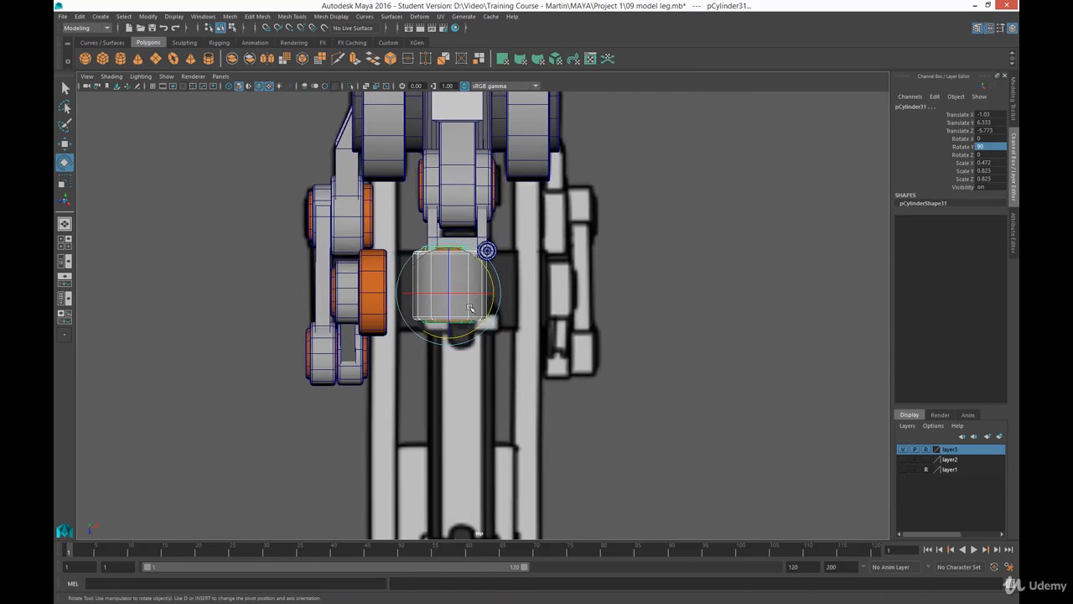
{"action": "key", "text": "w"}
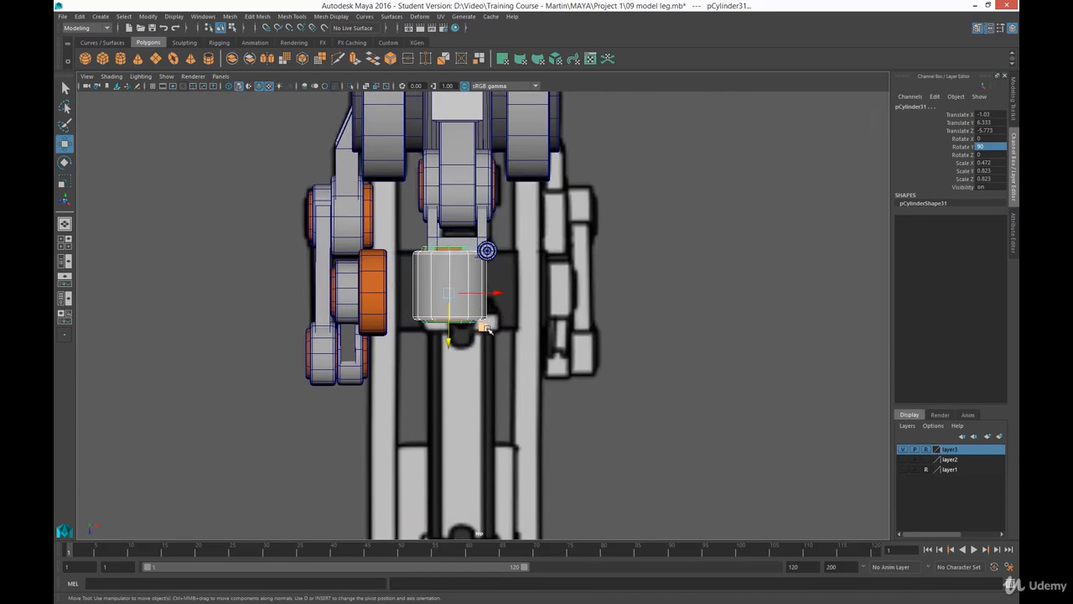
{"action": "left_click_drag", "start_coordinate": [487, 327], "coordinate": [563, 279]}
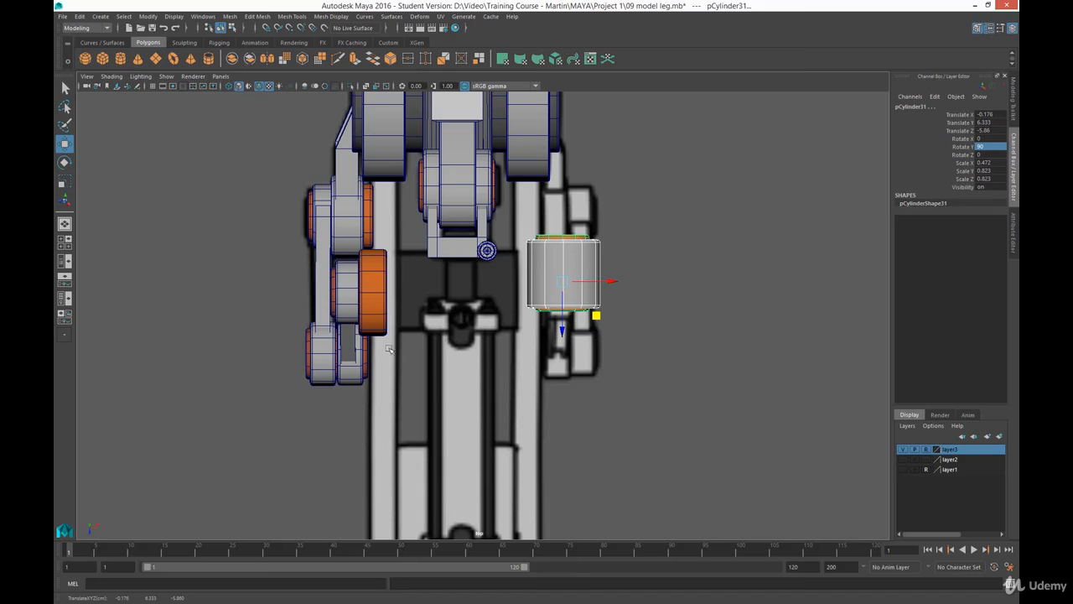
{"action": "left_click_drag", "start_coordinate": [595, 315], "coordinate": [497, 288]}
Scale both cylinders down in the top-view plane to fit the bracket, with the orange one about 0.211 in X and 0.368 in Z
{"action": "key", "text": "r"}
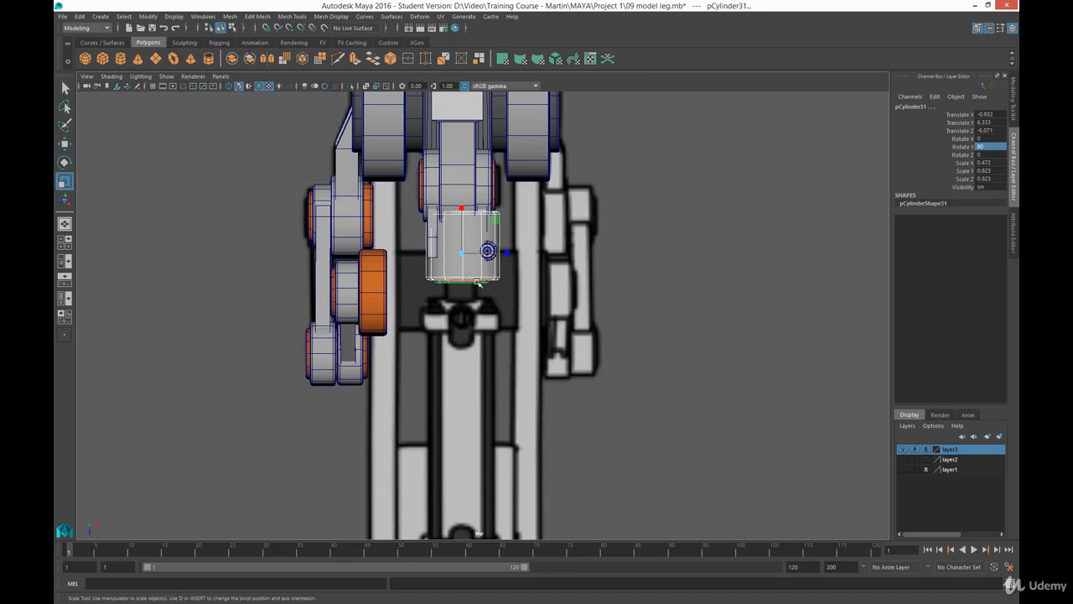
{"action": "left_click_drag", "start_coordinate": [490, 226], "coordinate": [491, 228]}
{"action": "right_click_drag", "start_coordinate": [454, 223], "coordinate": [402, 242], "text": "alt"}
{"action": "middle_click_drag", "start_coordinate": [403, 243], "coordinate": [439, 326], "text": "alt"}
{"action": "right_click_drag", "start_coordinate": [394, 241], "coordinate": [449, 283], "text": "alt"}
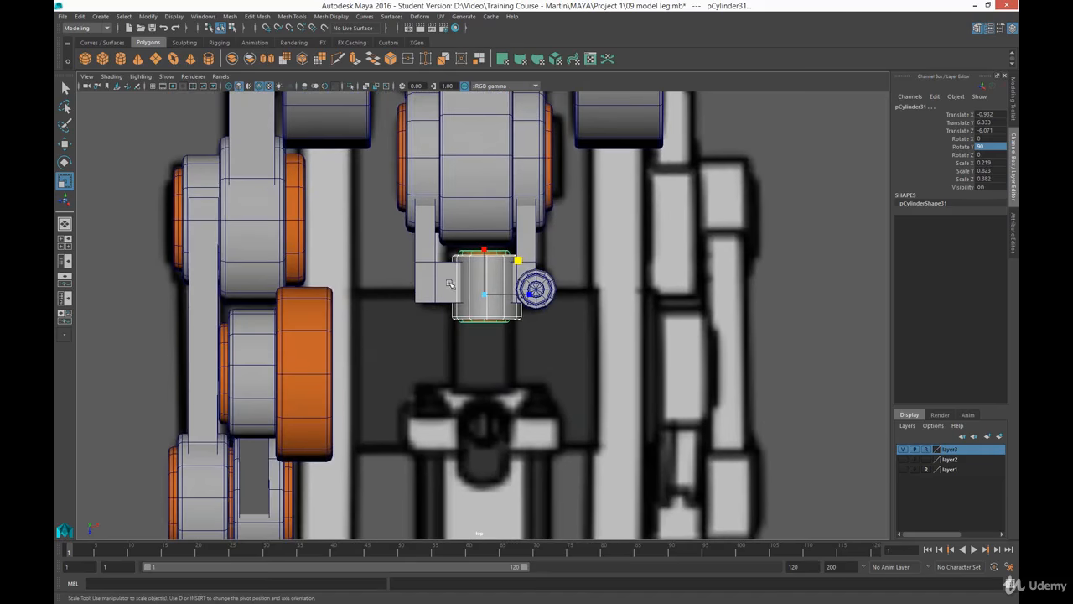
{"action": "left_click_drag", "start_coordinate": [520, 262], "coordinate": [515, 267]}
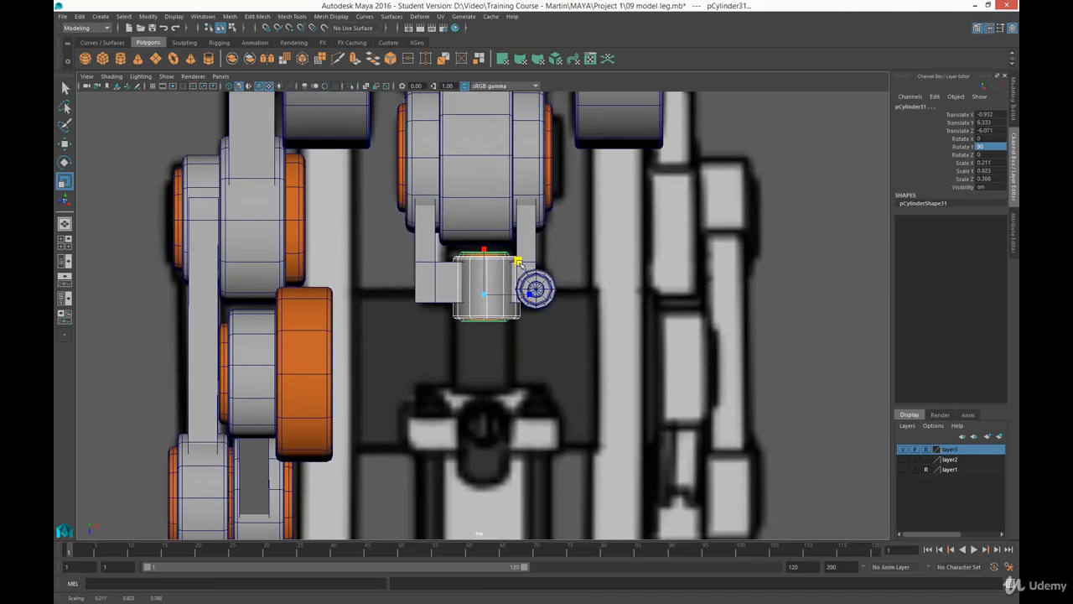
Position both cylinders between the bracket arms, and centre the orange cylinder inside the grey one at Translate X of about -0.953
{"action": "key", "text": "w"}
{"action": "mouse_move", "coordinate": [518, 330]}
{"action": "left_mouse_down"}
{"action": "mouse_move", "coordinate": [503, 352]}
{"action": "mouse_move", "coordinate": [518, 311]}
{"action": "mouse_move", "coordinate": [510, 327]}
{"action": "left_mouse_up"}
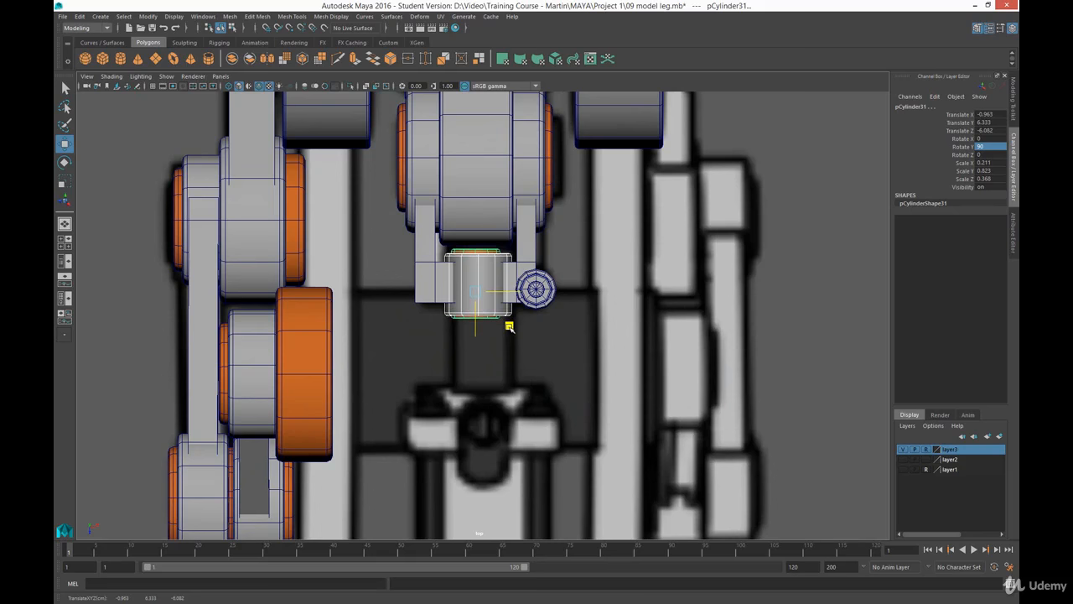
{"action": "scroll", "coordinate": [509, 327], "scroll_direction": "up", "scroll_amount": 5}
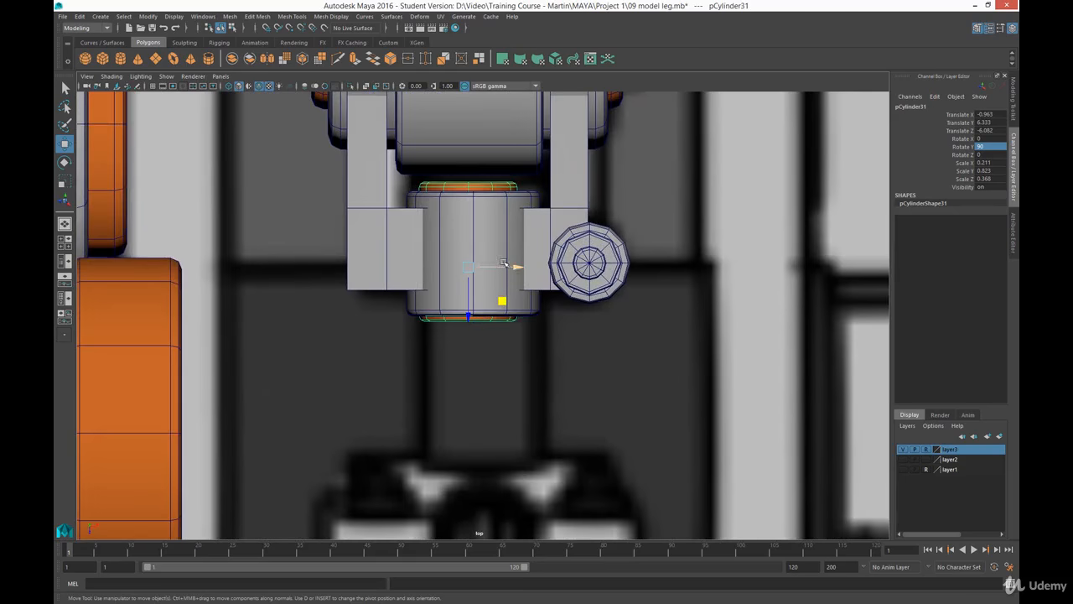
{"action": "left_click_drag", "start_coordinate": [506, 267], "coordinate": [513, 269]}
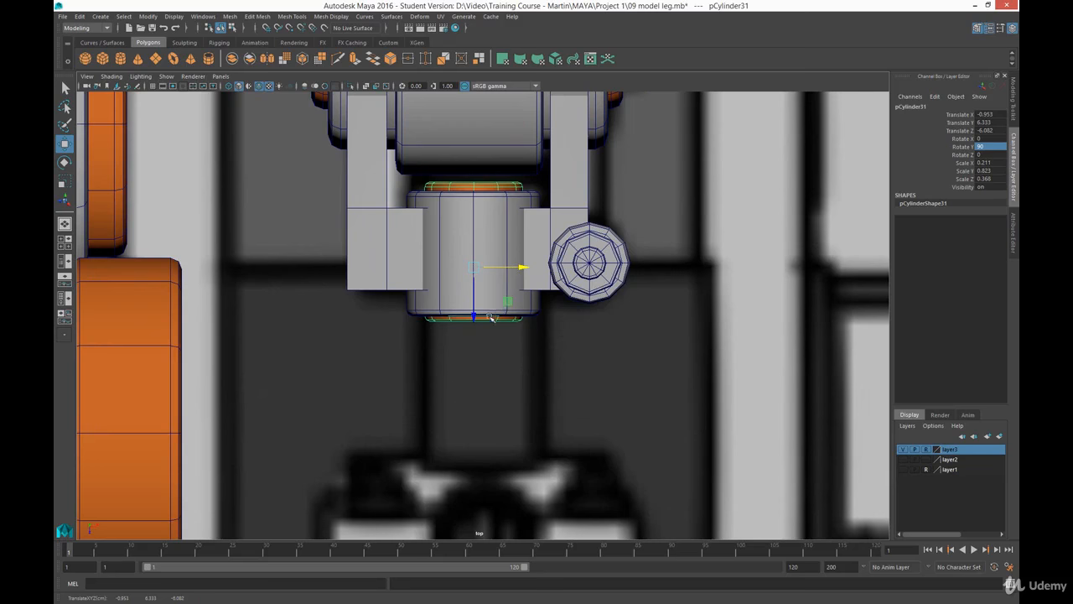
Extend the orange cylinder into a rod by moving its outer end vertices to the piston clamp in the reference
{"action": "right_click_drag", "start_coordinate": [487, 321], "coordinate": [434, 313]}
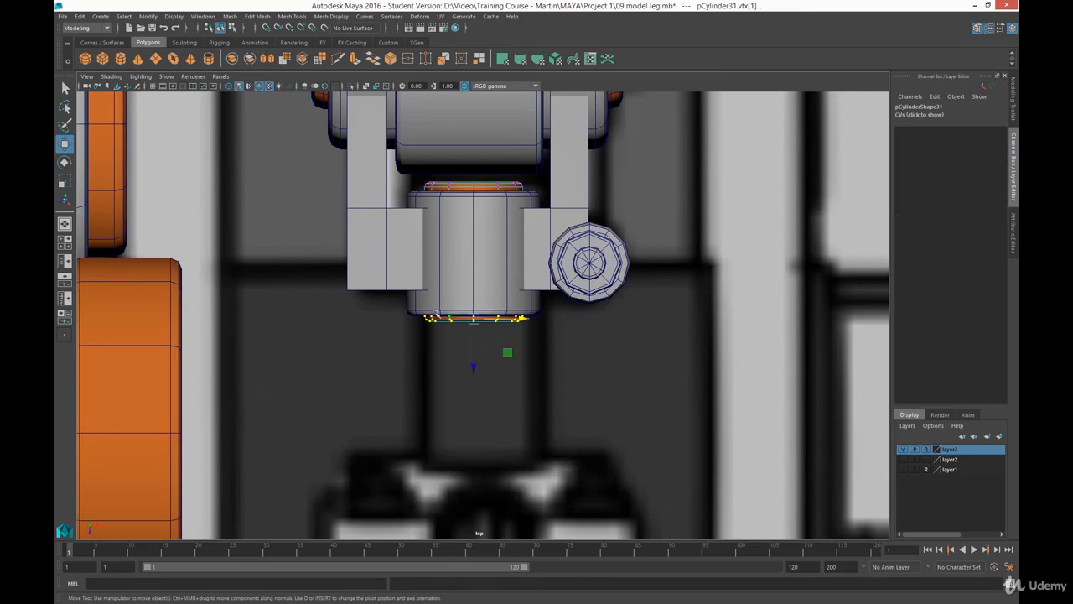
{"action": "left_click_drag", "start_coordinate": [403, 302], "coordinate": [572, 364]}
{"action": "scroll", "coordinate": [528, 374], "scroll_direction": "down", "scroll_amount": 12}
{"action": "scroll", "coordinate": [508, 375], "scroll_direction": "up", "scroll_amount": 2}
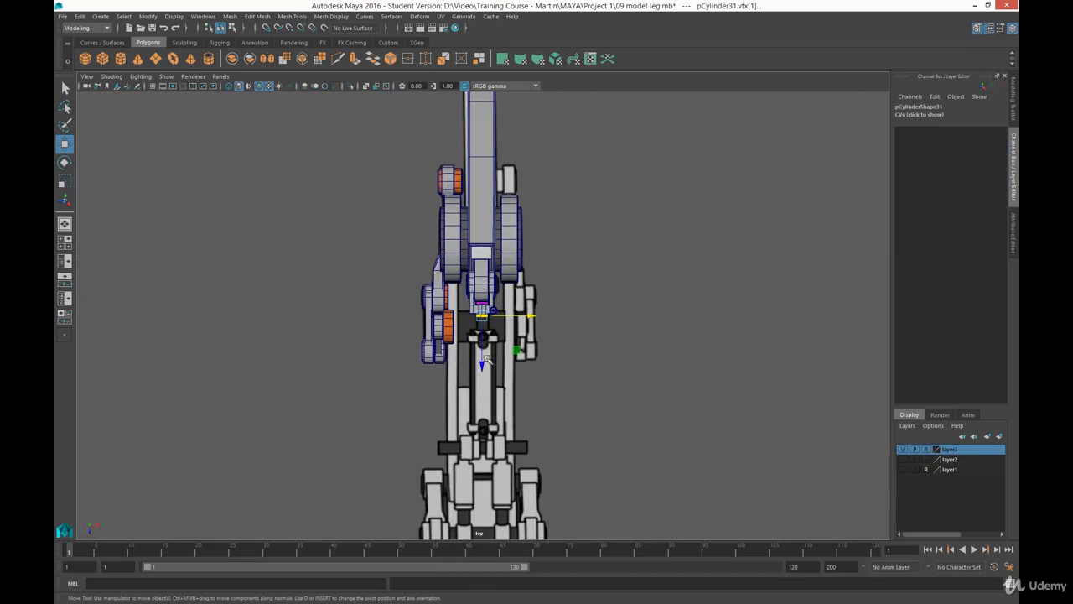
{"action": "left_click_drag", "start_coordinate": [484, 357], "coordinate": [493, 386]}
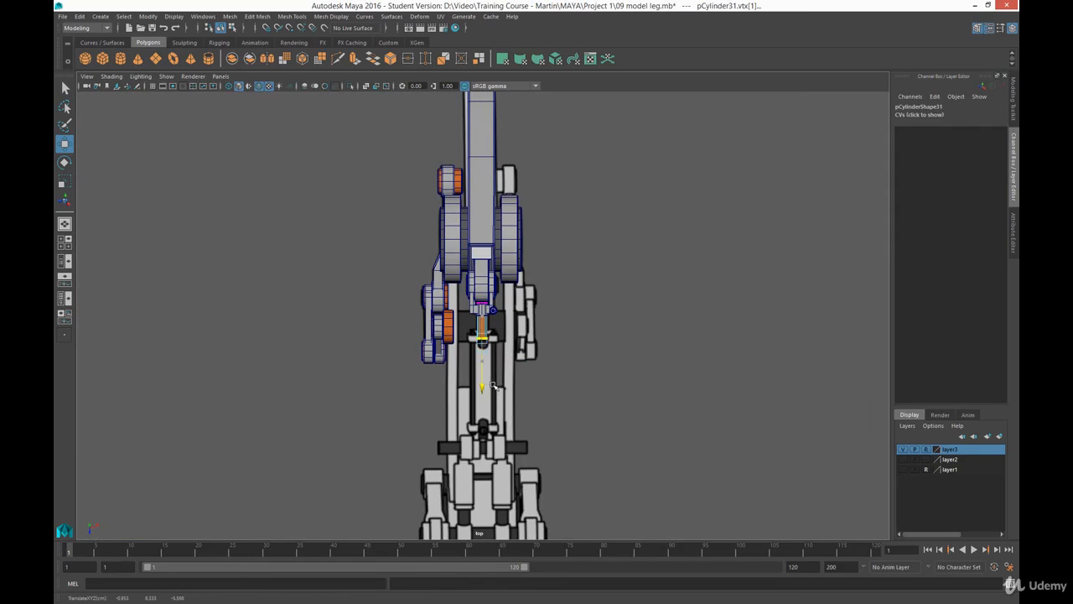
{"action": "scroll", "coordinate": [484, 352], "scroll_direction": "up", "scroll_amount": 5}
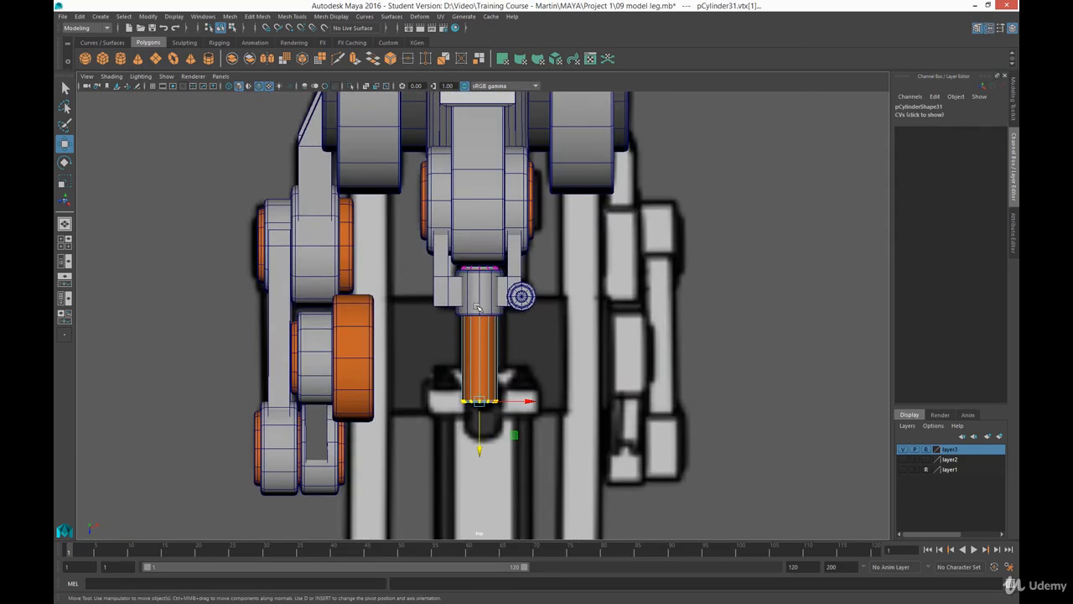
Set Scale Y and Scale Z to 0.5 for both the orange rod and the grey collar around it
{"action": "key", "text": "space"}
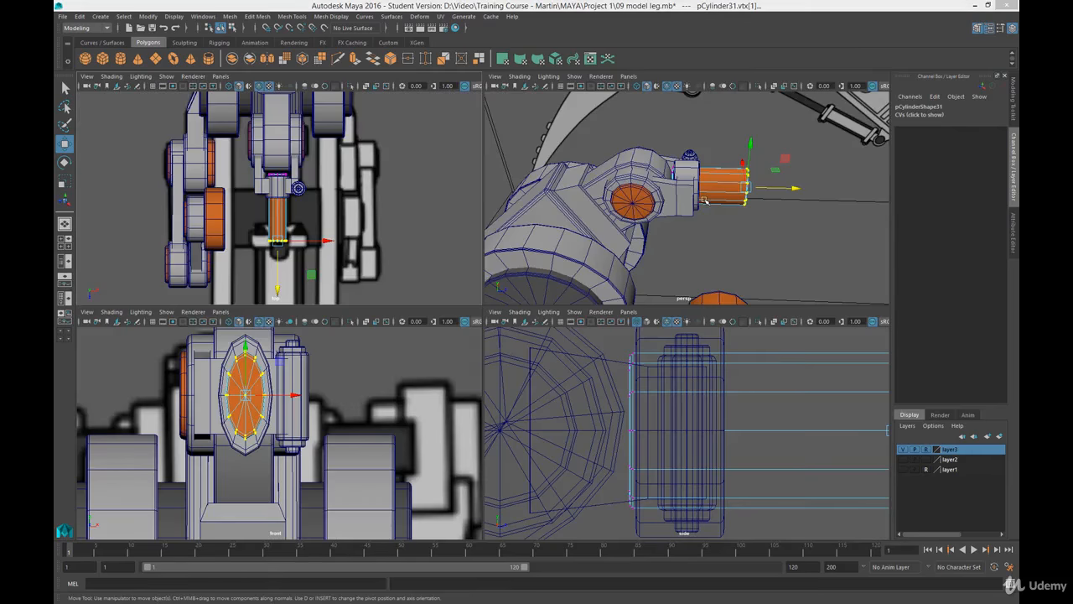
{"action": "key", "text": "space"}
{"action": "left_click_drag", "start_coordinate": [545, 278], "coordinate": [464, 244], "text": "alt"}
{"action": "right_click_drag", "start_coordinate": [464, 244], "coordinate": [481, 361], "text": "alt"}
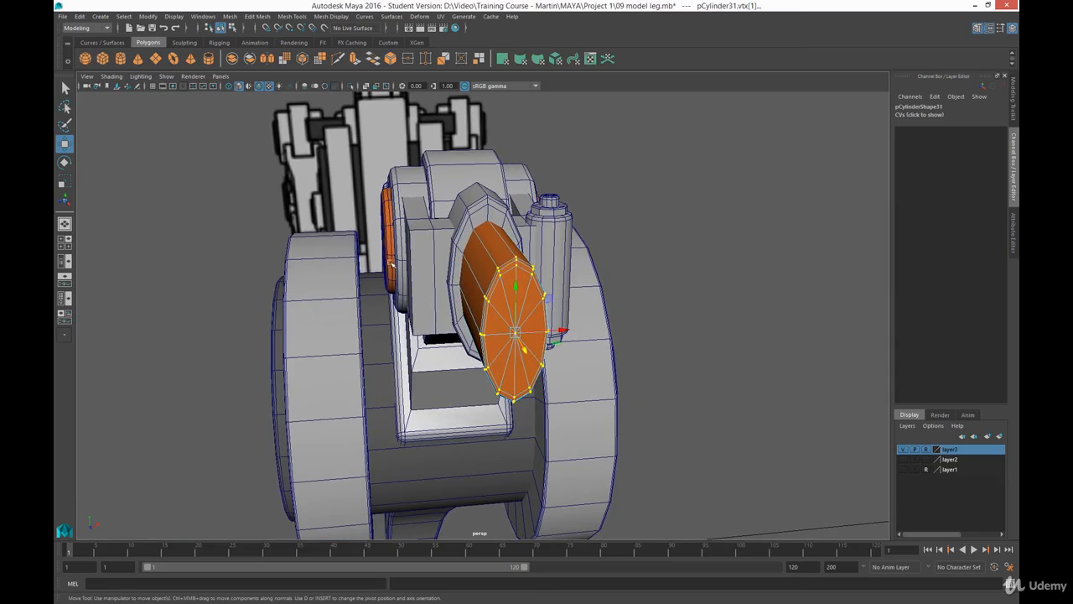
{"action": "left_click_drag", "start_coordinate": [391, 260], "coordinate": [495, 347], "text": "alt"}
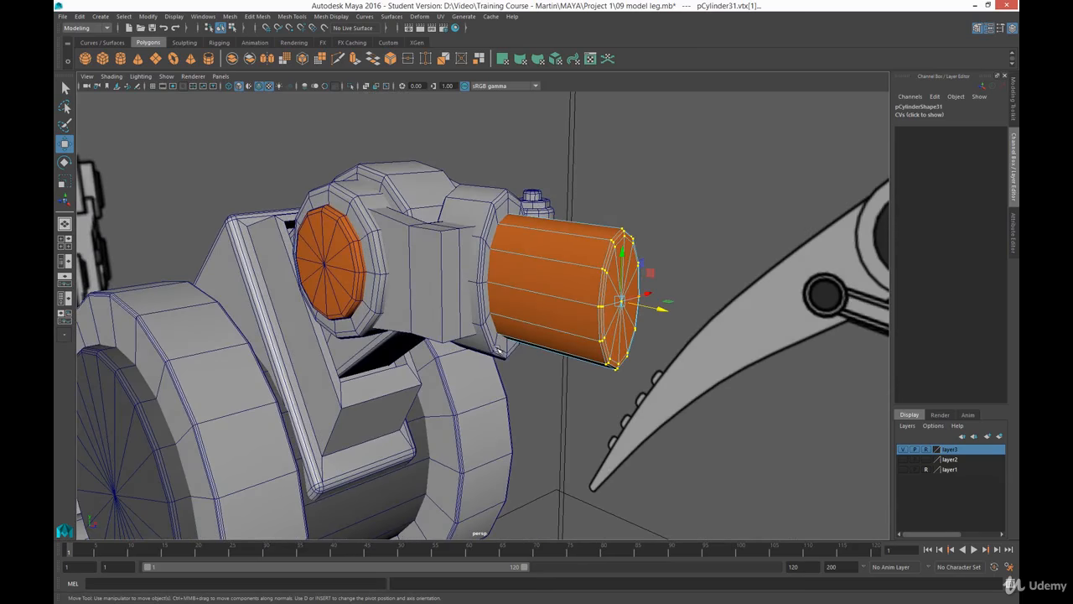
{"action": "right_click", "coordinate": [579, 282]}
{"action": "left_click", "coordinate": [627, 266]}
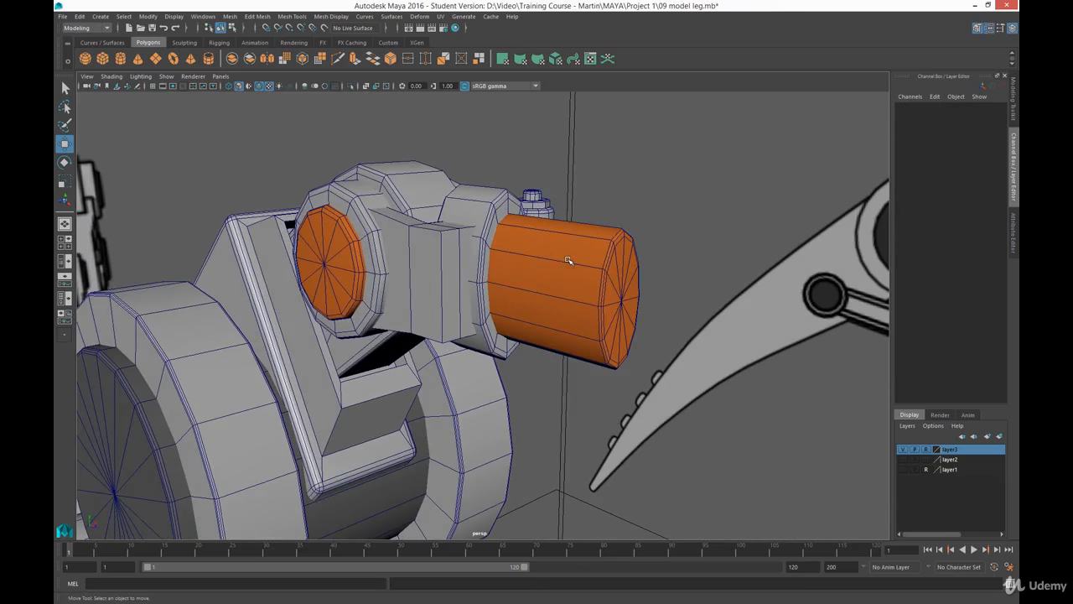
{"action": "left_click", "coordinate": [488, 205], "text": "shift"}
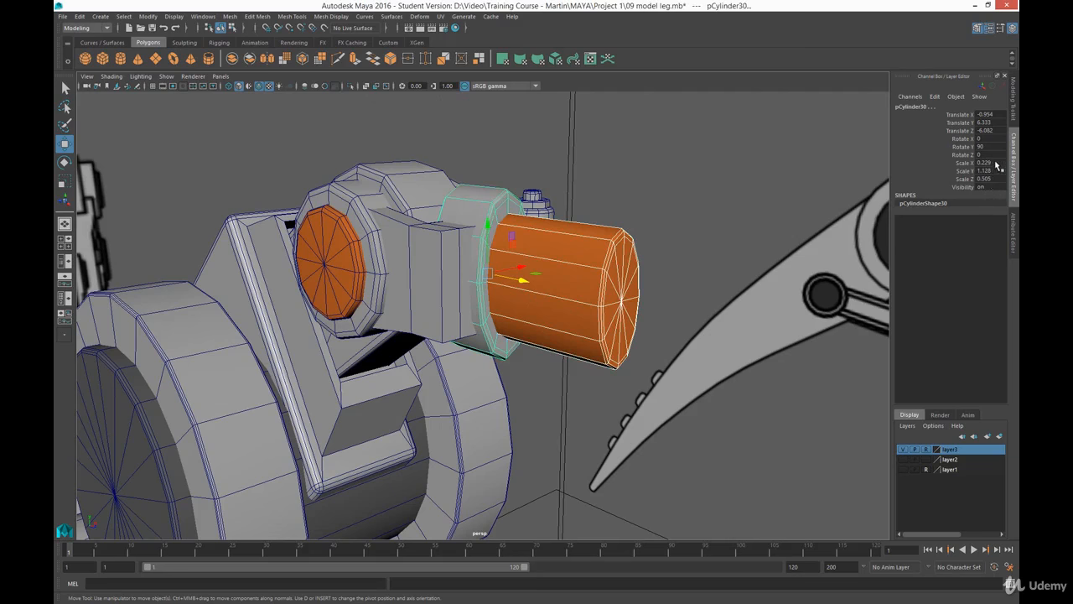
{"action": "key", "text": "r"}
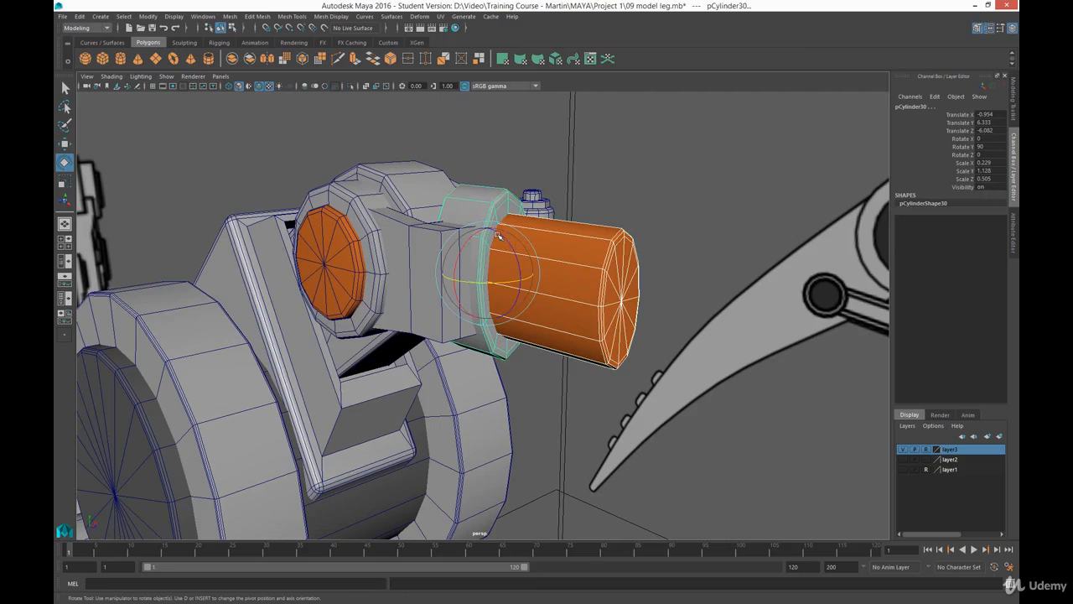
{"action": "left_click_drag", "start_coordinate": [489, 228], "coordinate": [485, 254]}
{"action": "double_click", "coordinate": [986, 171]}
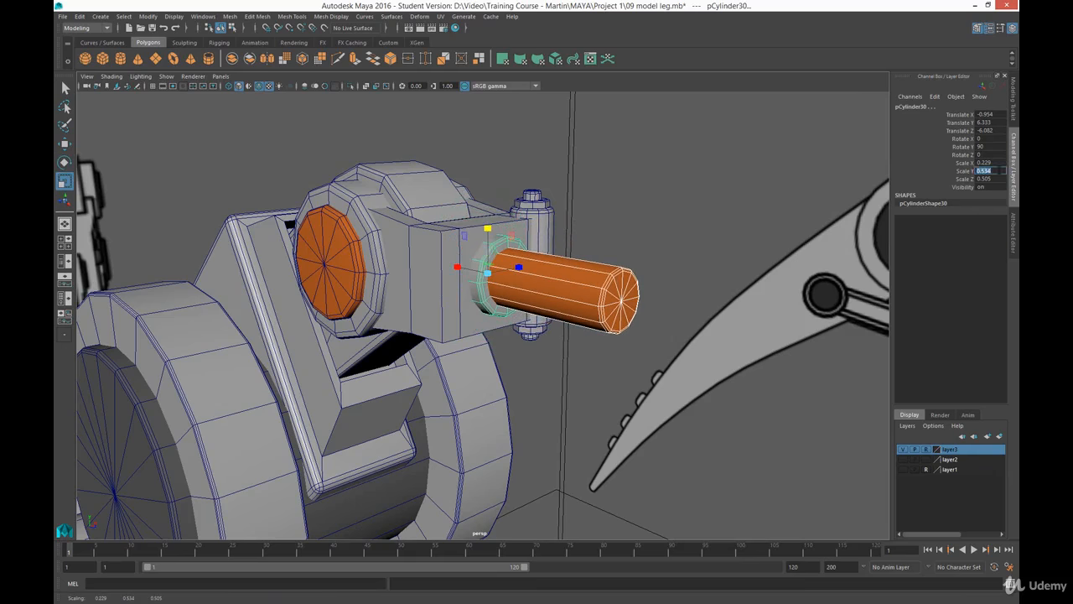
{"action": "type", "text": "0.5"}
{"action": "key", "text": "Tab"}
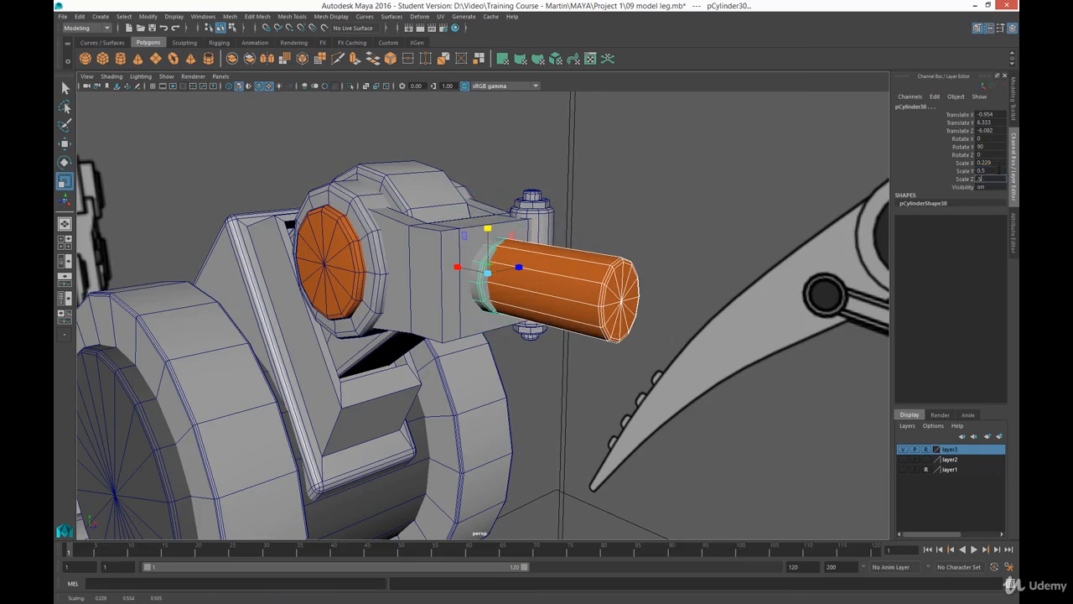
{"action": "key", "text": "Tab"}
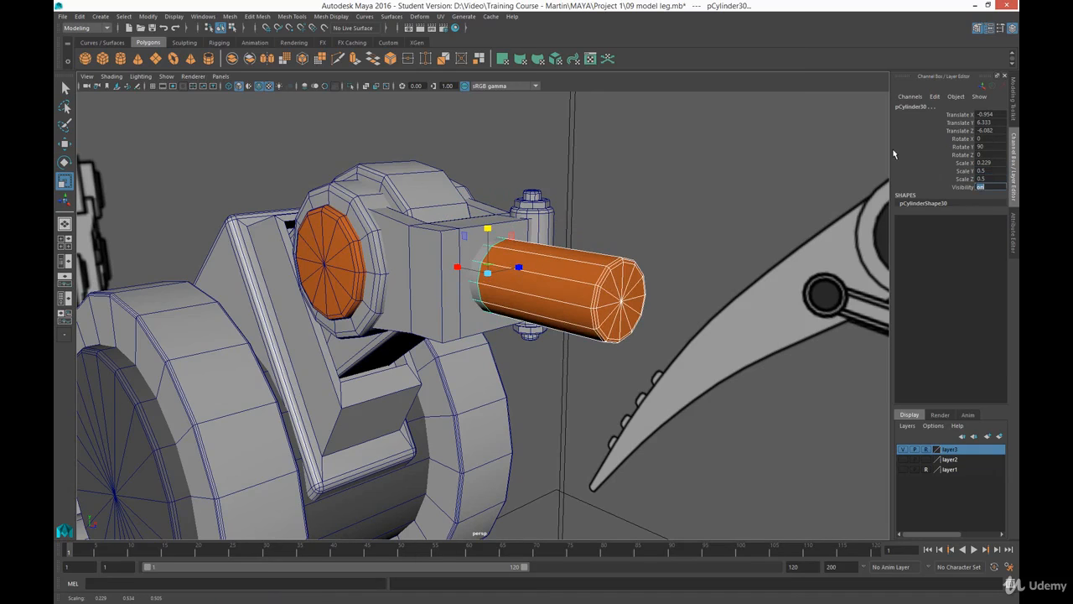
Set Scale Y and Scale Z of the orange rod alone to 0.4
{"action": "key", "text": "ctrl+d"}
{"action": "left_click", "coordinate": [982, 171]}
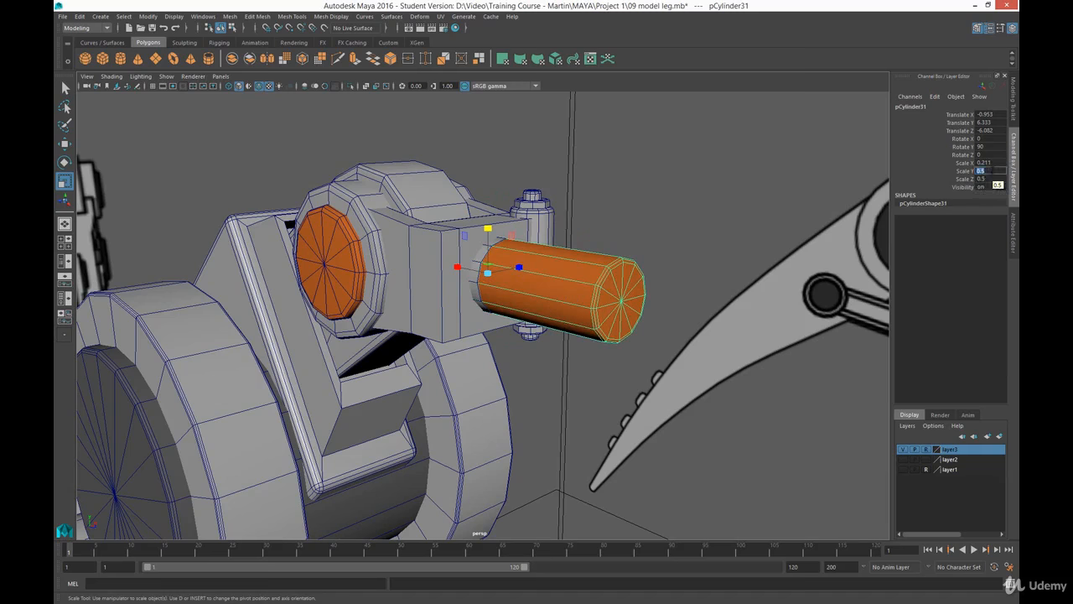
{"action": "type", "text": ".4"}
{"action": "key", "text": "Tab"}
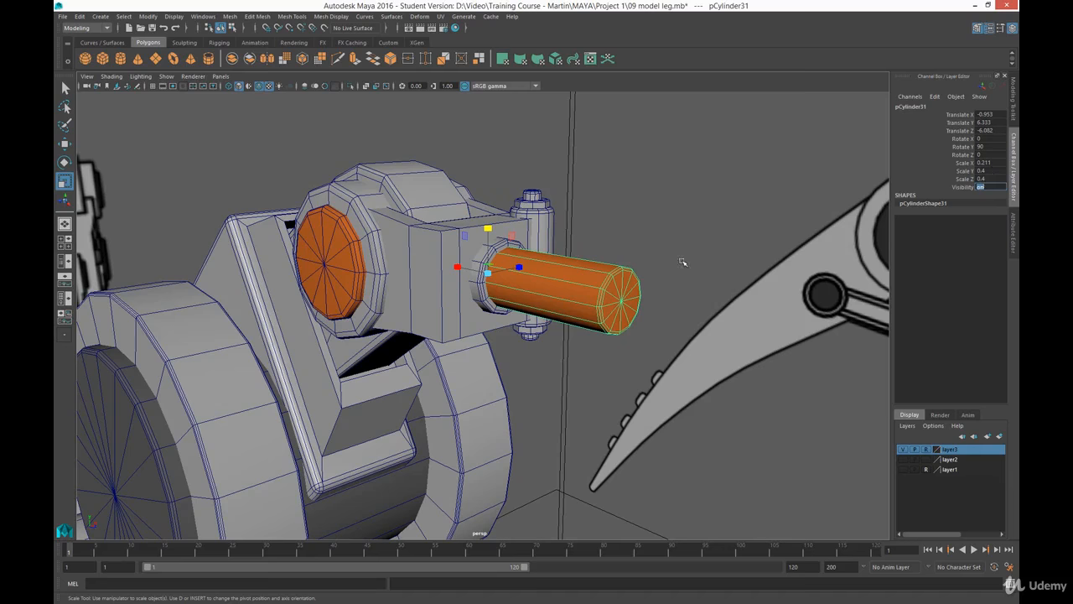
Duplicate the grey collar and move the copy along the rod to its free end, at Translate Z of about -5.519
{"action": "left_click_drag", "start_coordinate": [599, 268], "coordinate": [651, 295], "text": "alt"}
{"action": "right_click_drag", "start_coordinate": [652, 294], "coordinate": [601, 329], "text": "alt"}
{"action": "left_click_drag", "start_coordinate": [600, 329], "coordinate": [468, 299], "text": "alt"}
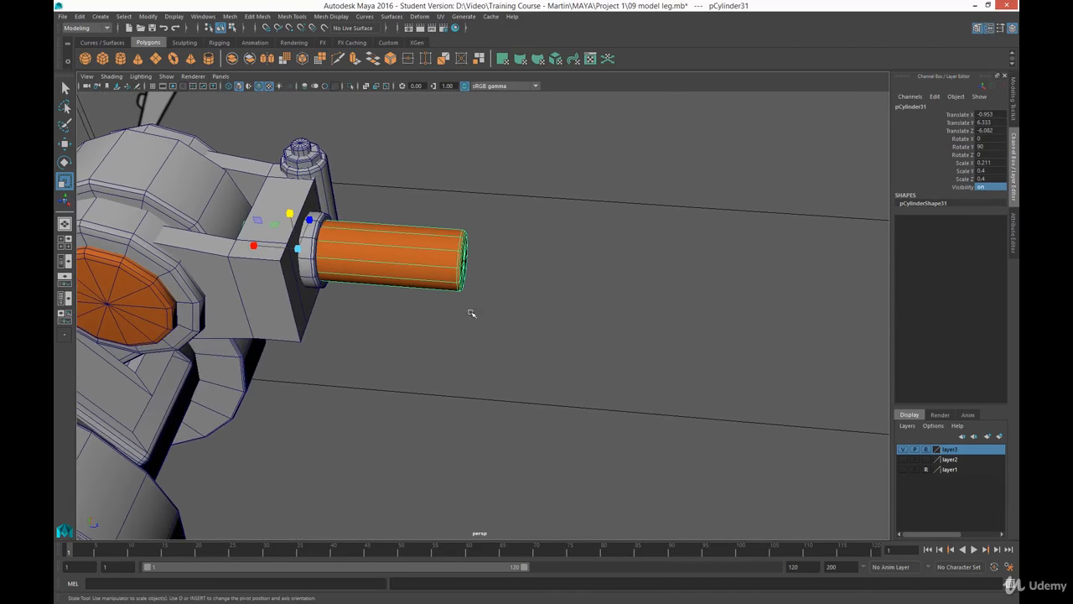
{"action": "left_click_drag", "start_coordinate": [494, 350], "coordinate": [504, 323], "text": "alt"}
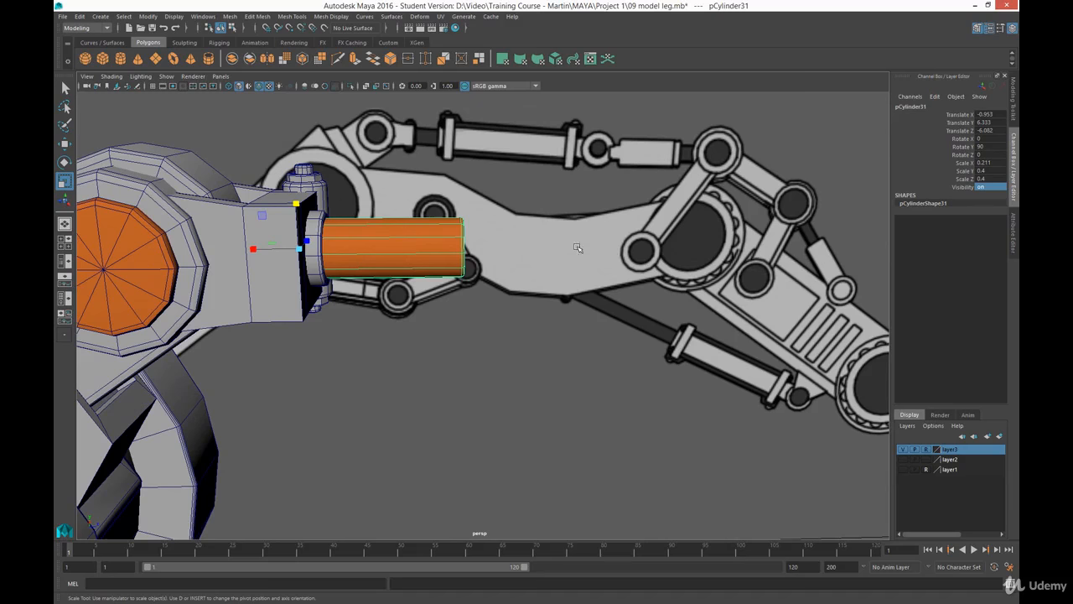
{"action": "middle_click_drag", "start_coordinate": [573, 302], "coordinate": [527, 295], "text": "alt"}
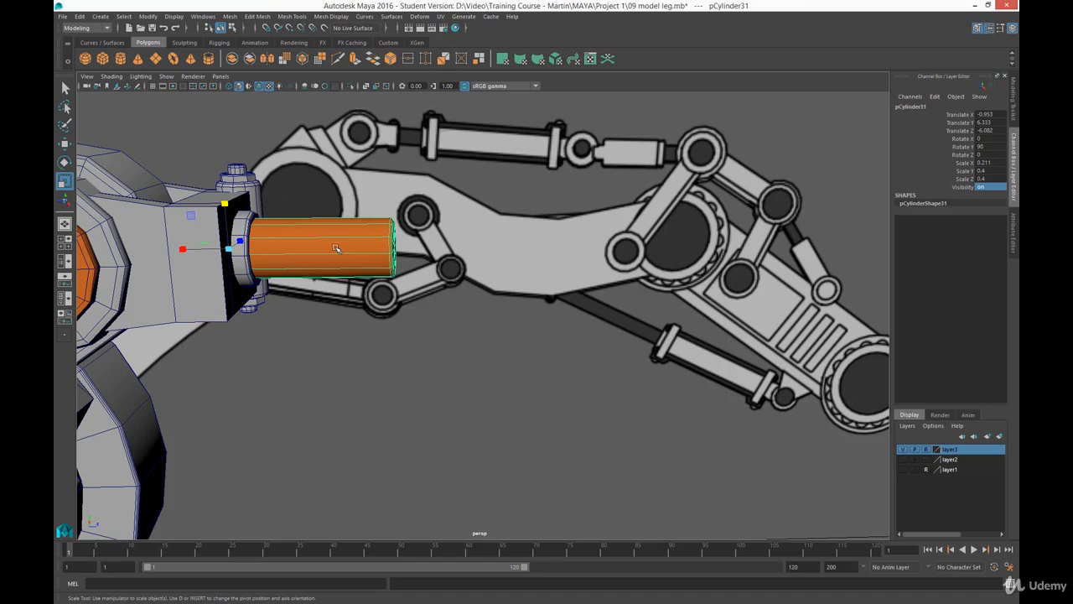
{"action": "left_click", "coordinate": [244, 220]}
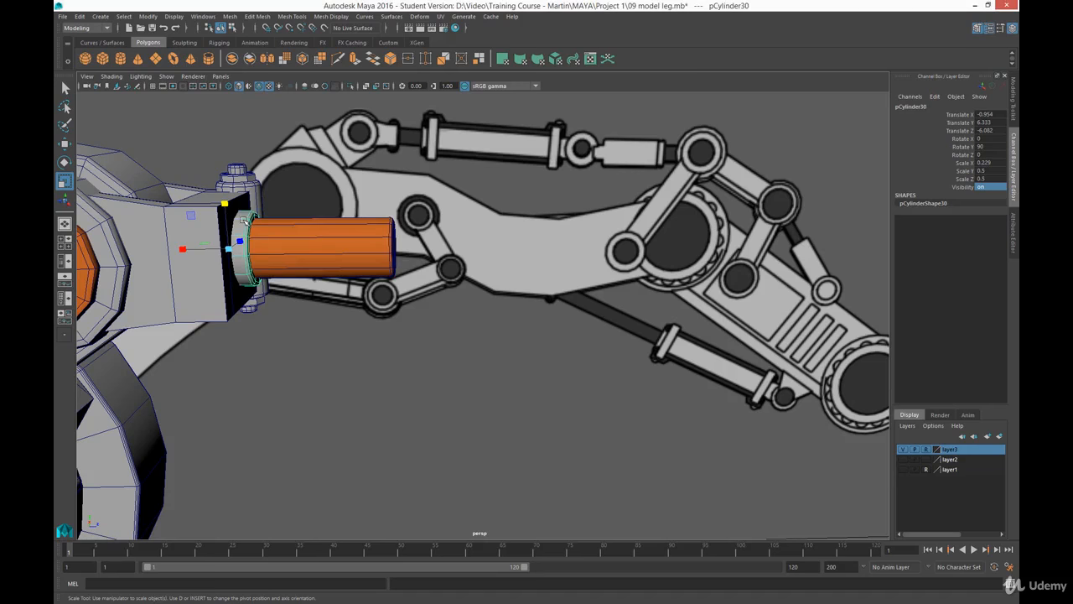
{"action": "key", "text": "ctrl+d"}
{"action": "key", "text": "w"}
{"action": "left_click_drag", "start_coordinate": [260, 249], "coordinate": [419, 271]}
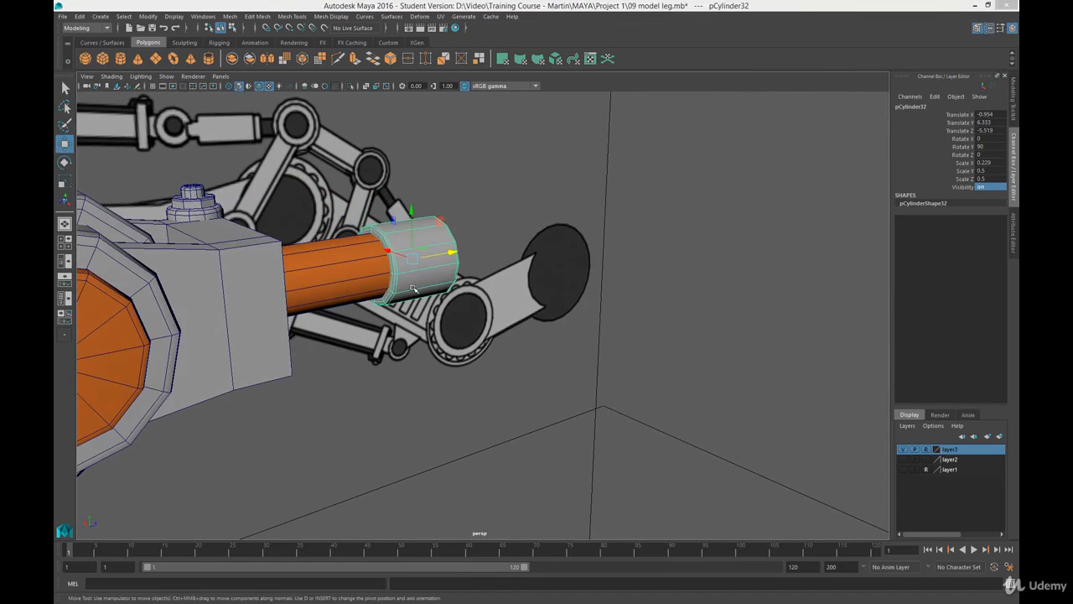
Display the side view shaded with its reference image, framed on the duplicated collar and the piston drawing
{"action": "key", "text": "space"}
{"action": "key", "text": "space"}
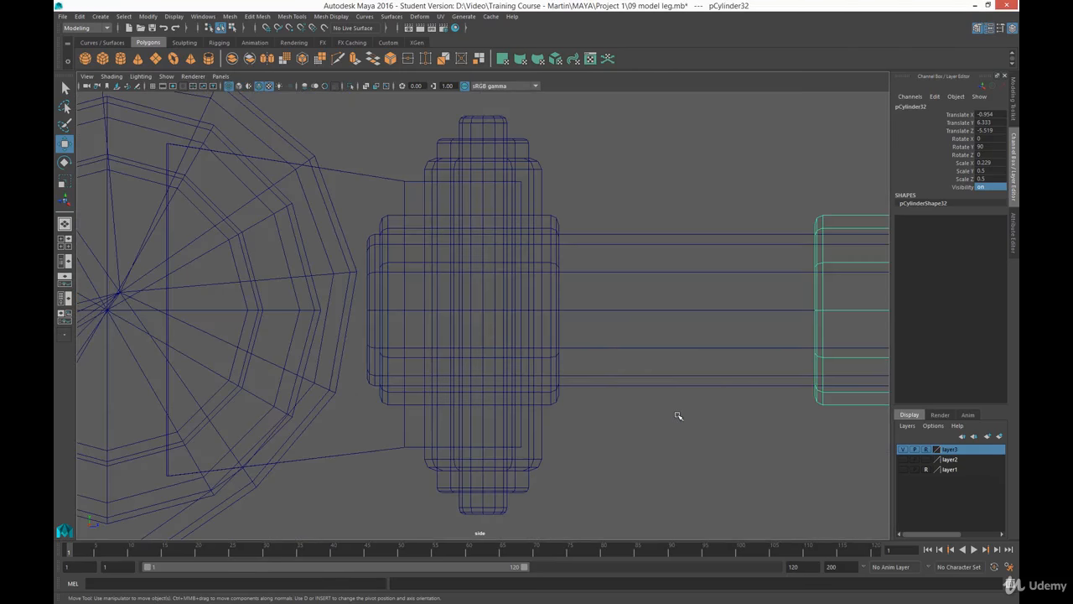
{"action": "key", "text": "5"}
{"action": "scroll", "coordinate": [549, 305], "scroll_direction": "down", "scroll_amount": 5}
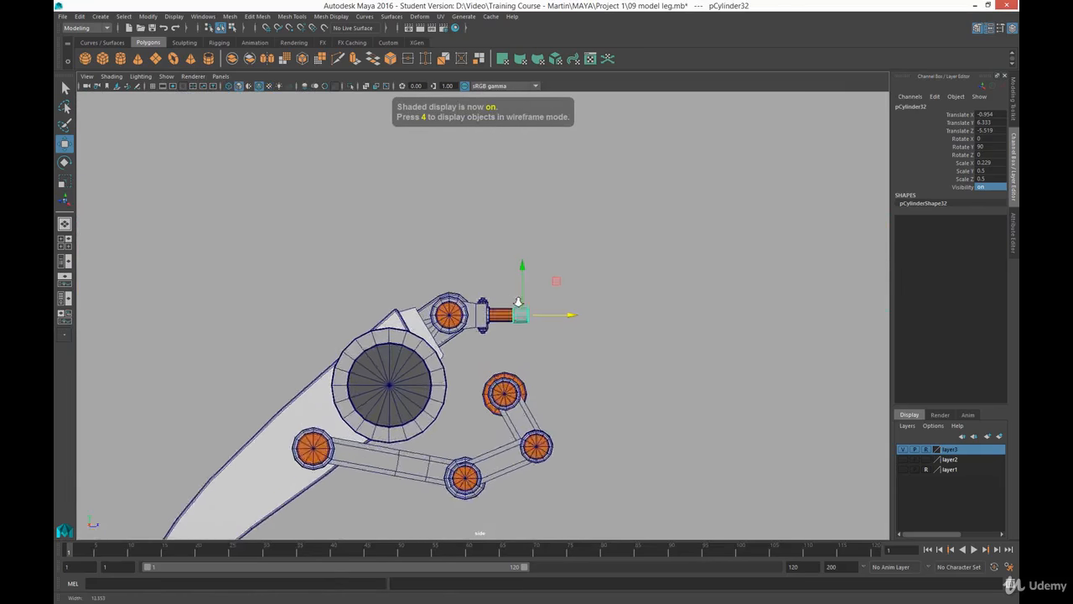
{"action": "scroll", "coordinate": [520, 310], "scroll_direction": "up", "scroll_amount": 5}
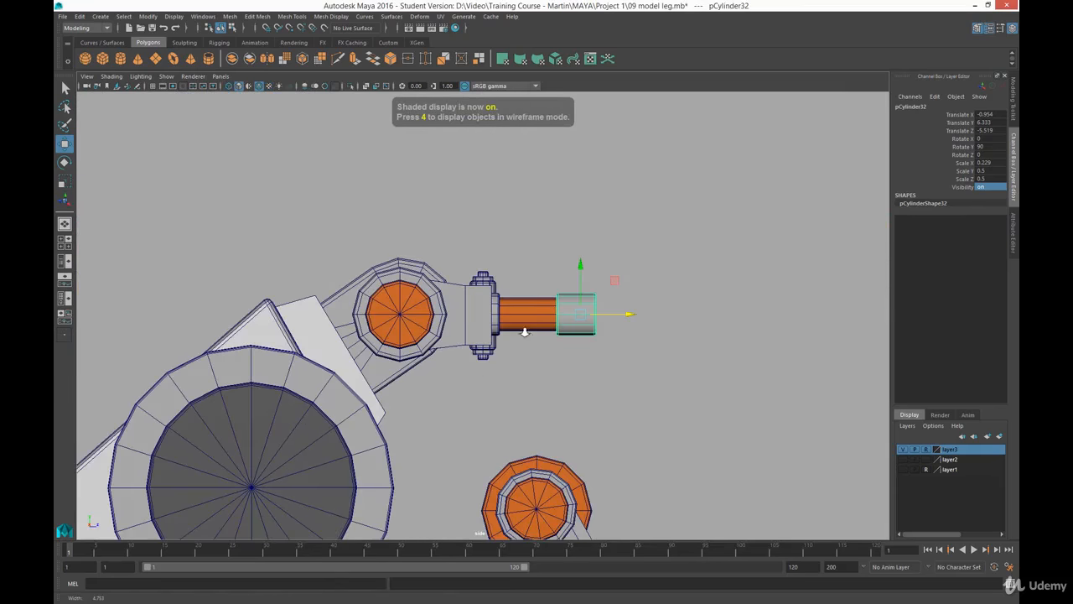
{"action": "left_click", "coordinate": [266, 85]}
{"action": "middle_click_drag", "start_coordinate": [612, 348], "coordinate": [525, 317], "text": "alt"}
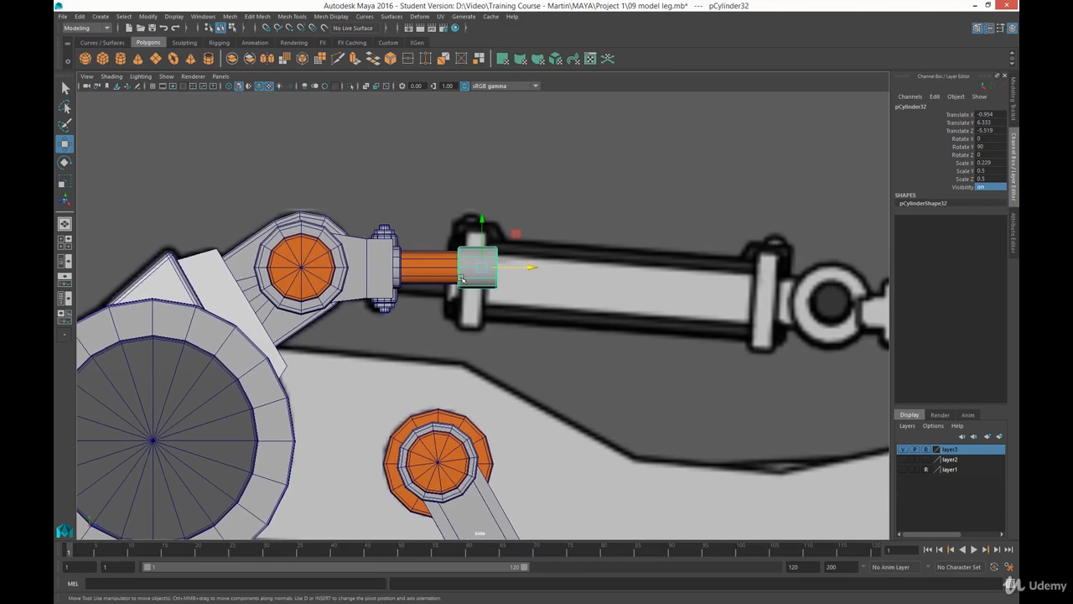
Scale the duplicated collar uniformly to about 0.875 in Scale Y and Z, and extend its far-end vertices to the length of the drawn piston barrel
{"action": "key", "text": "r"}
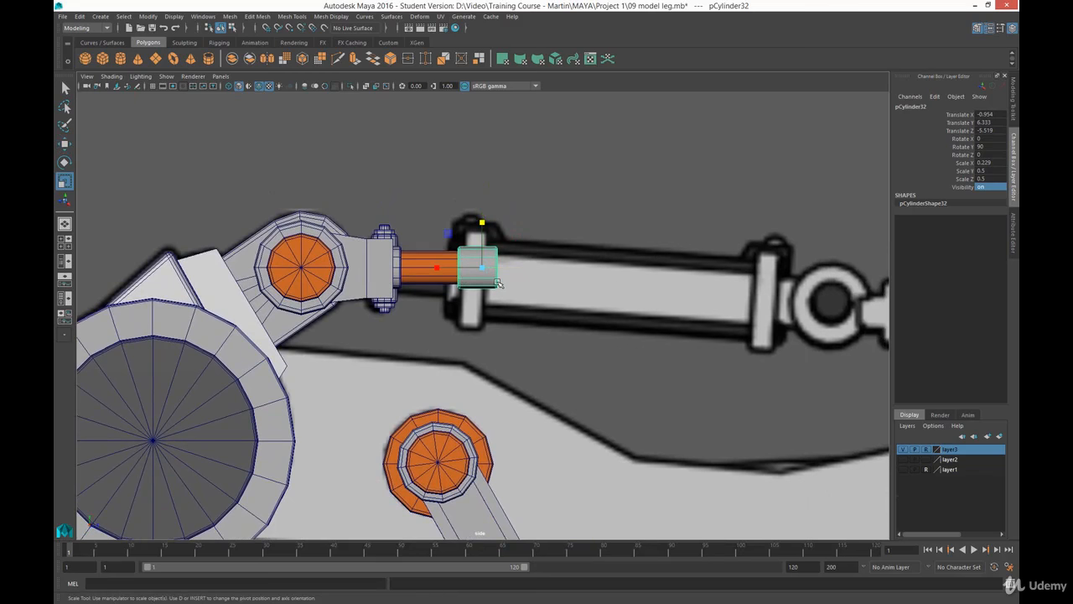
{"action": "left_click_drag", "start_coordinate": [482, 268], "coordinate": [512, 225]}
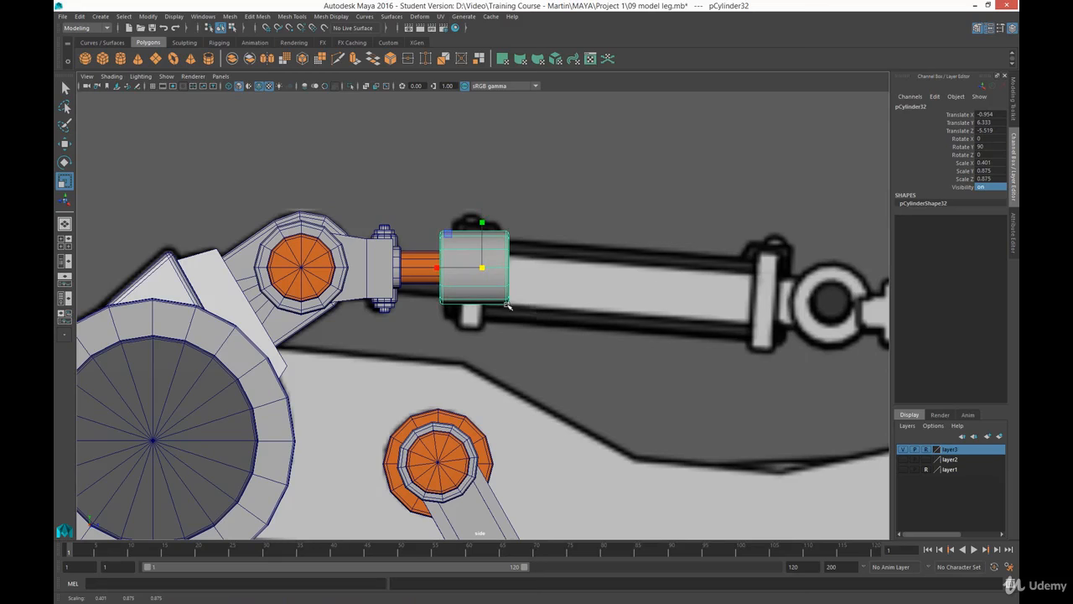
{"action": "right_click_drag", "start_coordinate": [483, 276], "coordinate": [495, 223]}
{"action": "left_click_drag", "start_coordinate": [494, 223], "coordinate": [527, 329]}
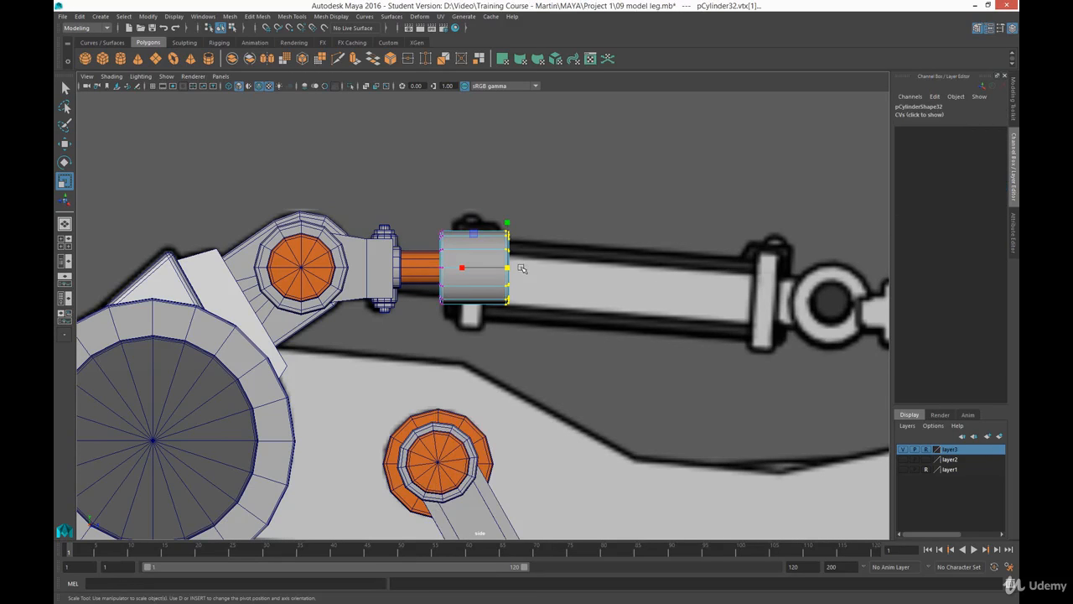
{"action": "key", "text": "w"}
{"action": "left_click_drag", "start_coordinate": [525, 269], "coordinate": [790, 274]}
{"action": "left_click", "coordinate": [696, 343]}
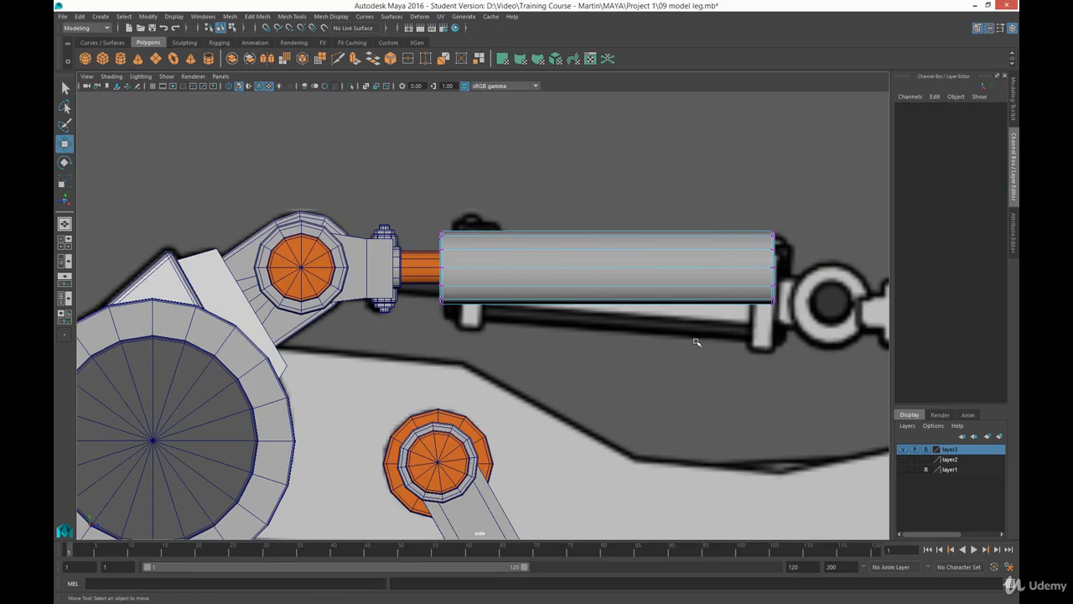
In the top view, try moving the barrel sideways to Translate X of about -0.723, and undo that move
{"action": "key", "text": "space"}
{"action": "key", "text": "space"}
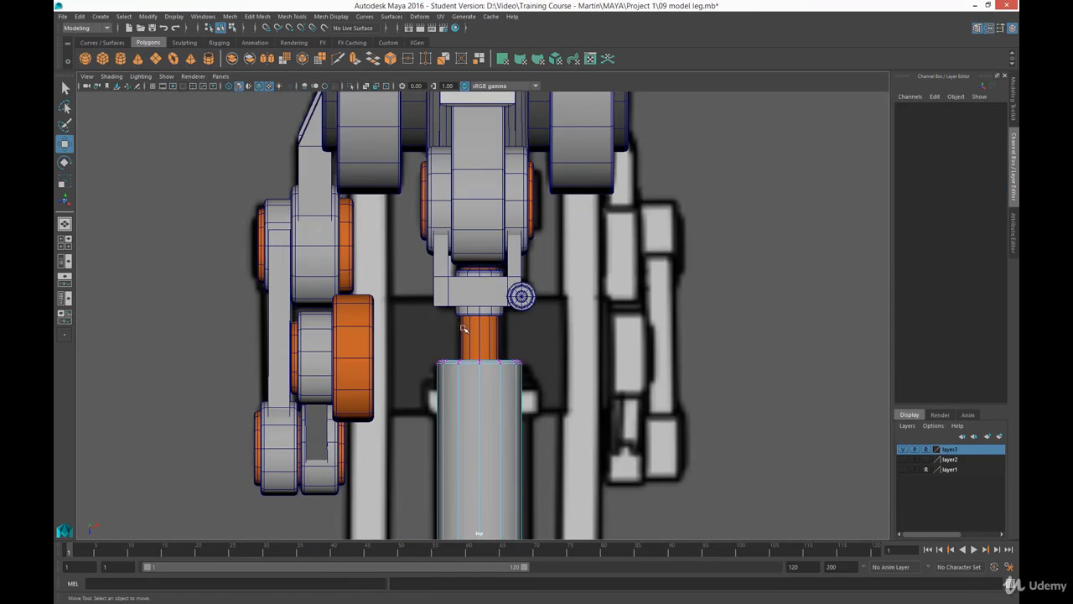
{"action": "scroll", "coordinate": [506, 235], "scroll_direction": "up", "scroll_amount": 3}
{"action": "right_click_drag", "start_coordinate": [461, 266], "coordinate": [501, 248]}
{"action": "left_click", "coordinate": [474, 264]}
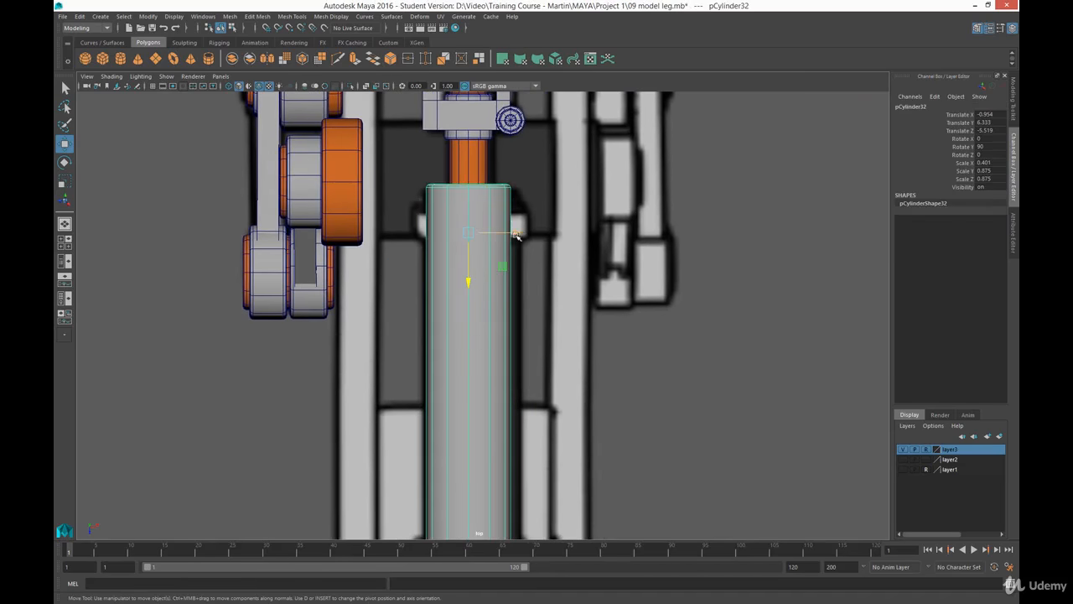
{"action": "left_click_drag", "start_coordinate": [518, 233], "coordinate": [557, 247]}
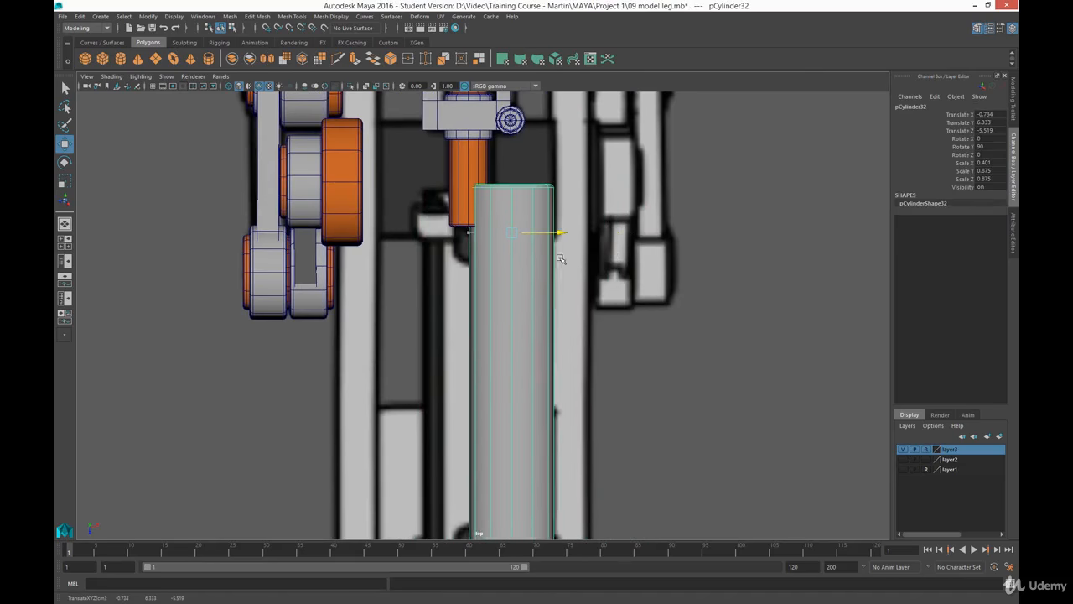
{"action": "key", "text": "space"}
{"action": "middle_click_drag", "start_coordinate": [578, 455], "coordinate": [564, 407], "text": "alt"}
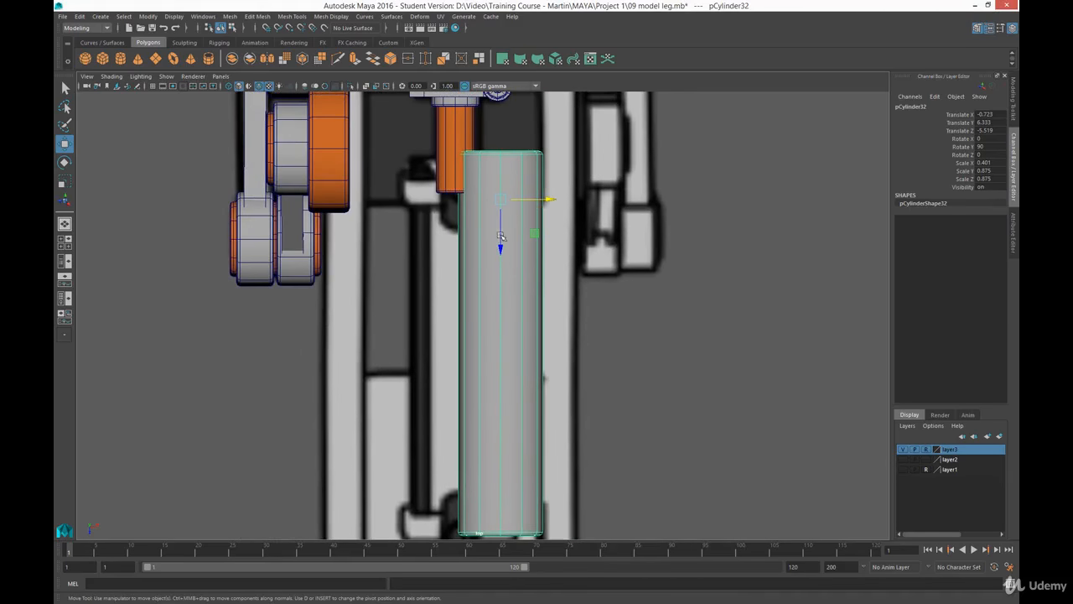
{"action": "key", "text": "ctrl+z"}
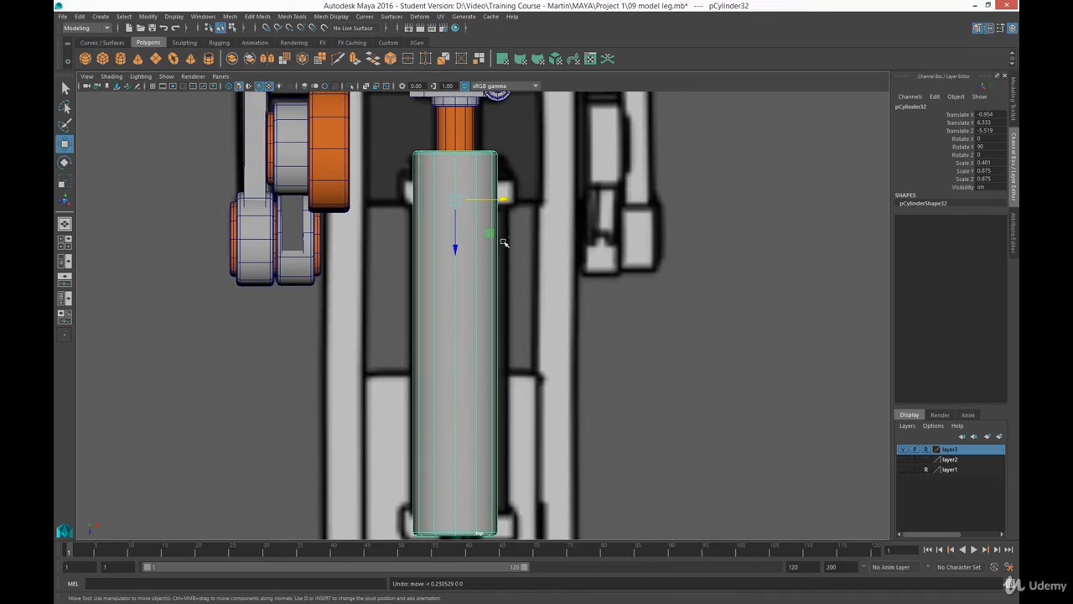
Draw a polygon cube in the side view over the reference flange near the barrel's rod end, about 0.612 wide, 0.232 high and 0.162 deep
{"action": "key", "text": "space"}
{"action": "key", "text": "space"}
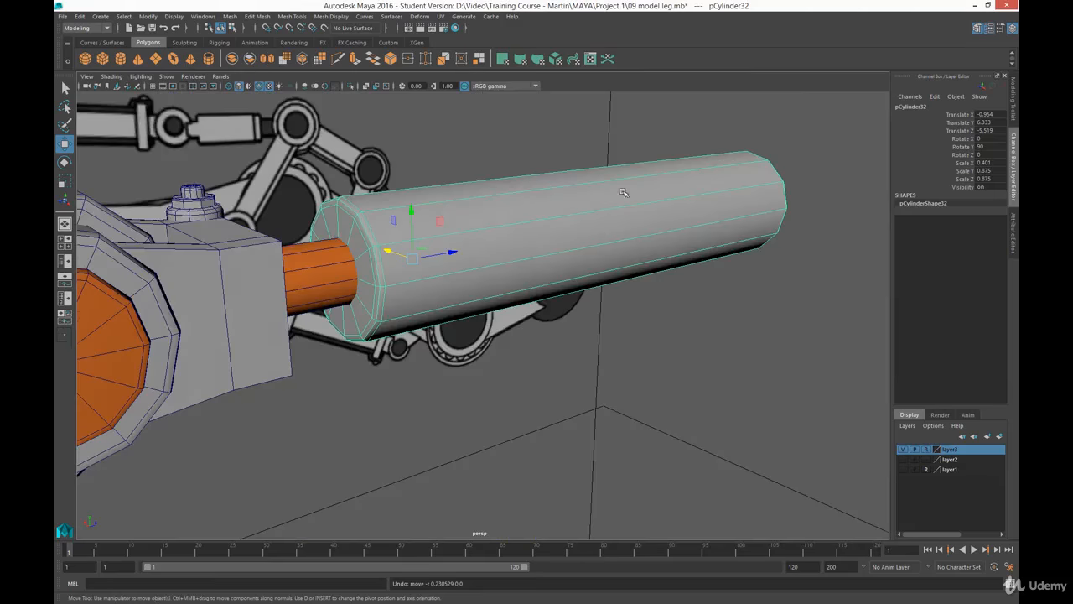
{"action": "left_click_drag", "start_coordinate": [597, 235], "coordinate": [531, 345], "text": "alt"}
{"action": "right_click_drag", "start_coordinate": [532, 345], "coordinate": [383, 243], "text": "alt"}
{"action": "left_click_drag", "start_coordinate": [382, 243], "coordinate": [501, 299], "text": "alt"}
{"action": "scroll", "coordinate": [454, 220], "scroll_direction": "up", "scroll_amount": 2}
{"action": "middle_click_drag", "start_coordinate": [461, 208], "coordinate": [468, 270], "text": "alt"}
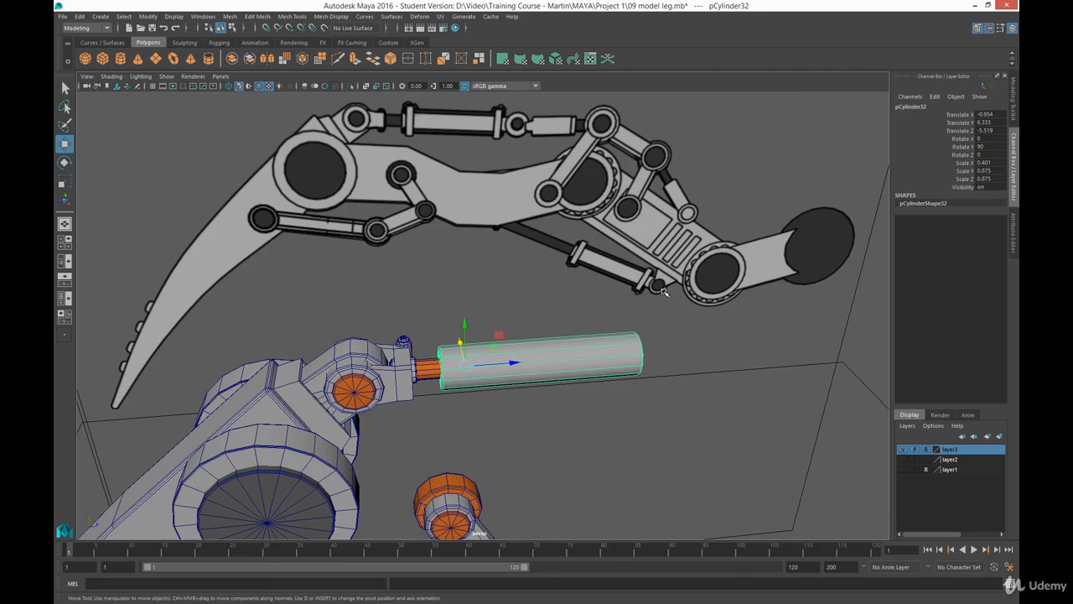
{"action": "left_click", "coordinate": [103, 65]}
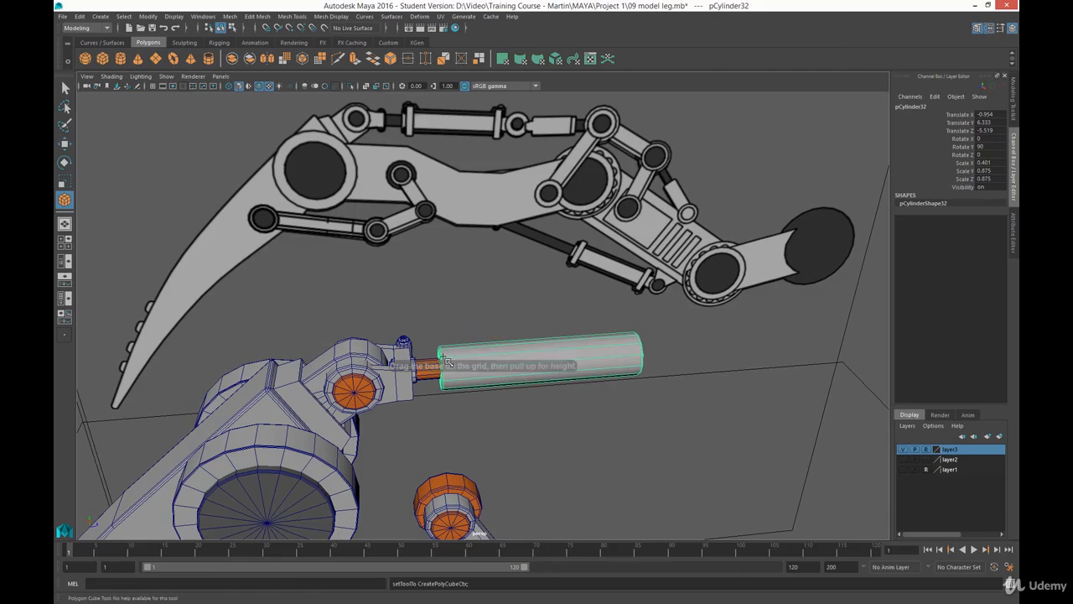
{"action": "key", "text": "space"}
{"action": "key", "text": "space"}
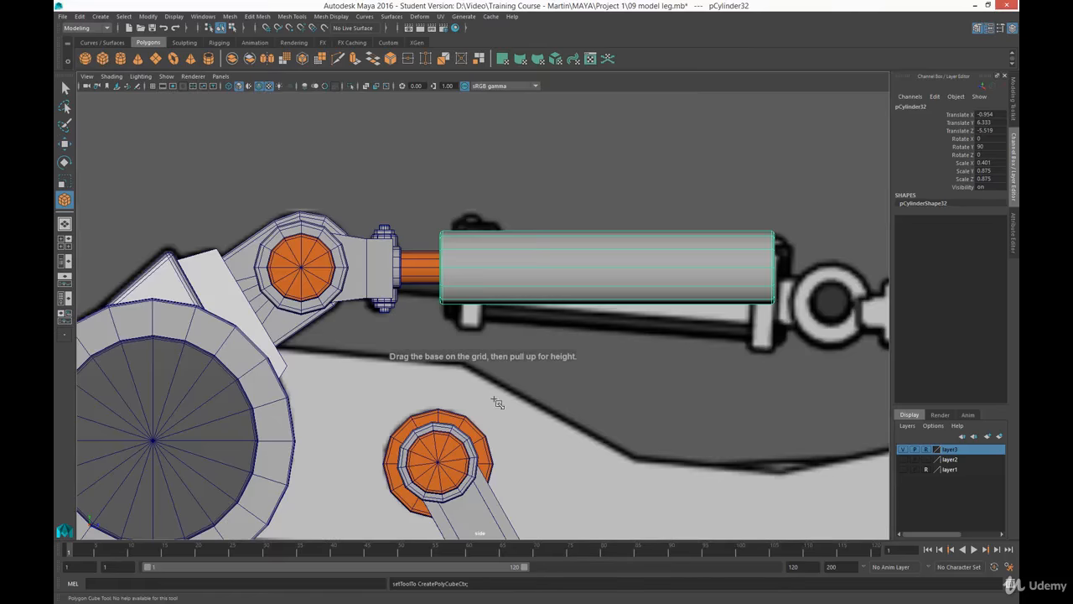
{"action": "left_click_drag", "start_coordinate": [465, 226], "coordinate": [492, 285]}
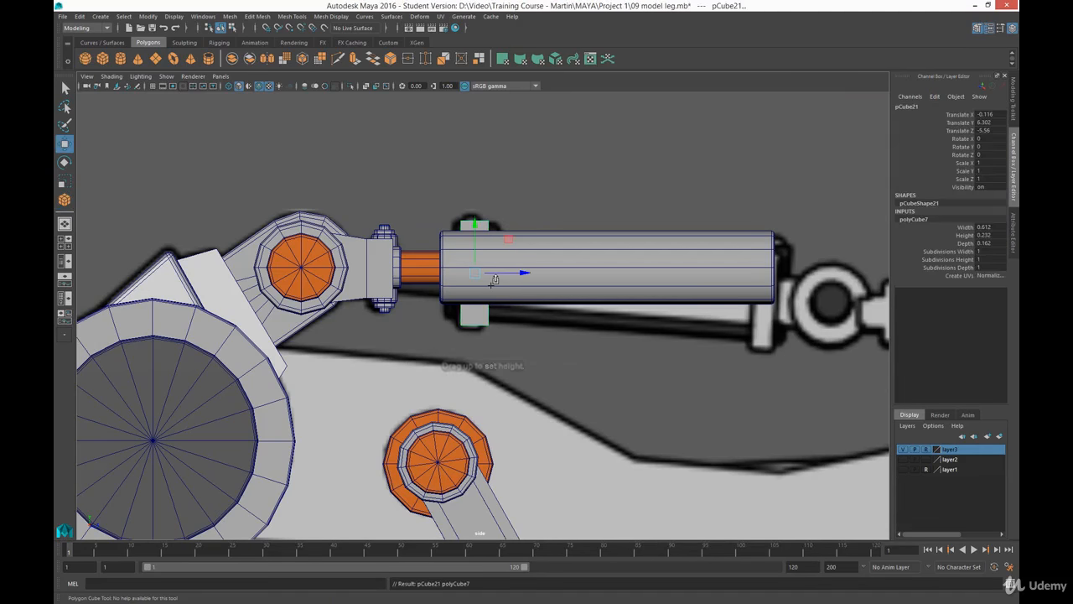
Set the cube's Width and Height to 0.6 and its Depth to 0.25
{"action": "left_click", "coordinate": [986, 228]}
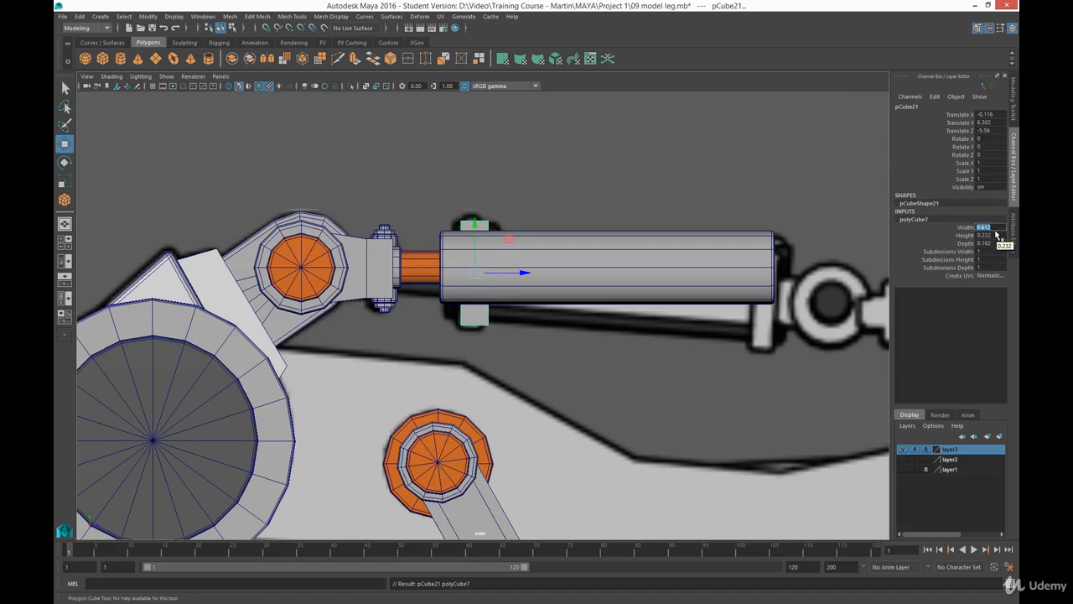
{"action": "type", "text": "0.5"}
{"action": "key", "text": "Tab"}
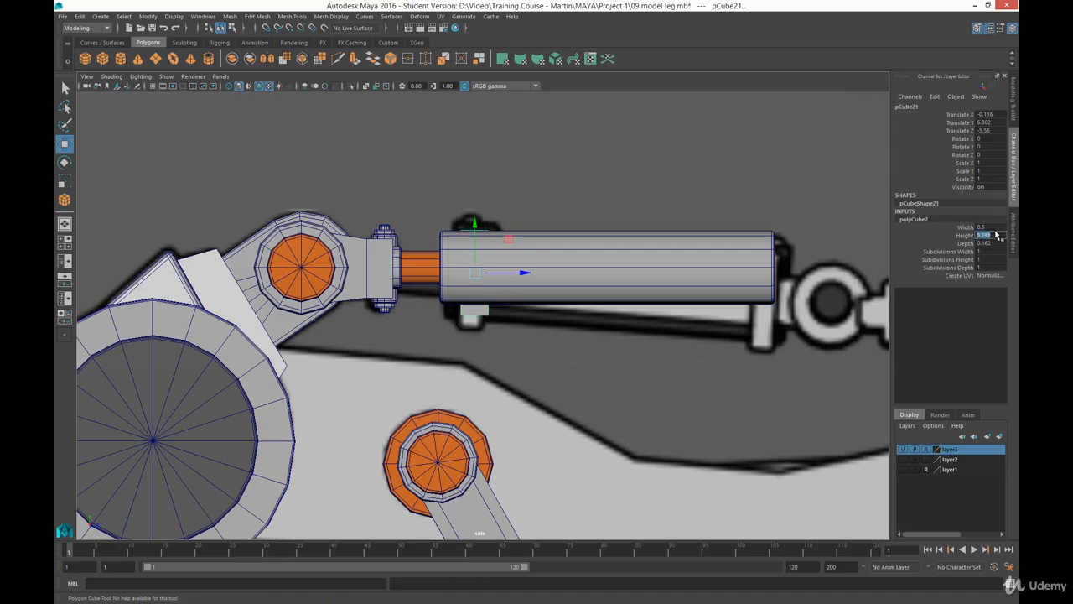
{"action": "key", "text": "shift+Tab"}
{"action": "key", "text": "Tab"}
{"action": "key", "text": "Tab"}
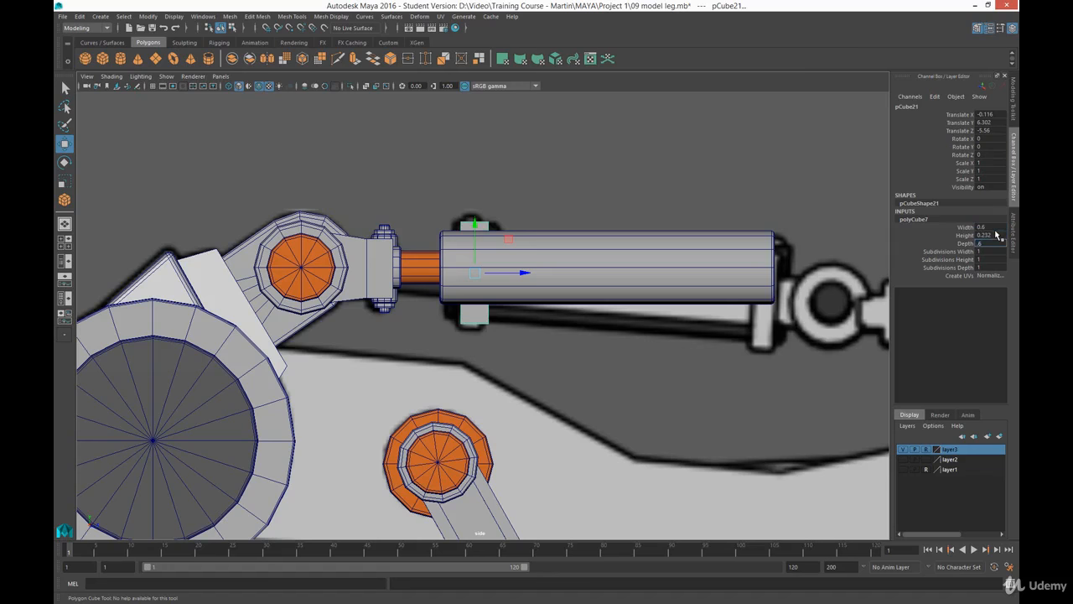
{"action": "key", "text": "Return"}
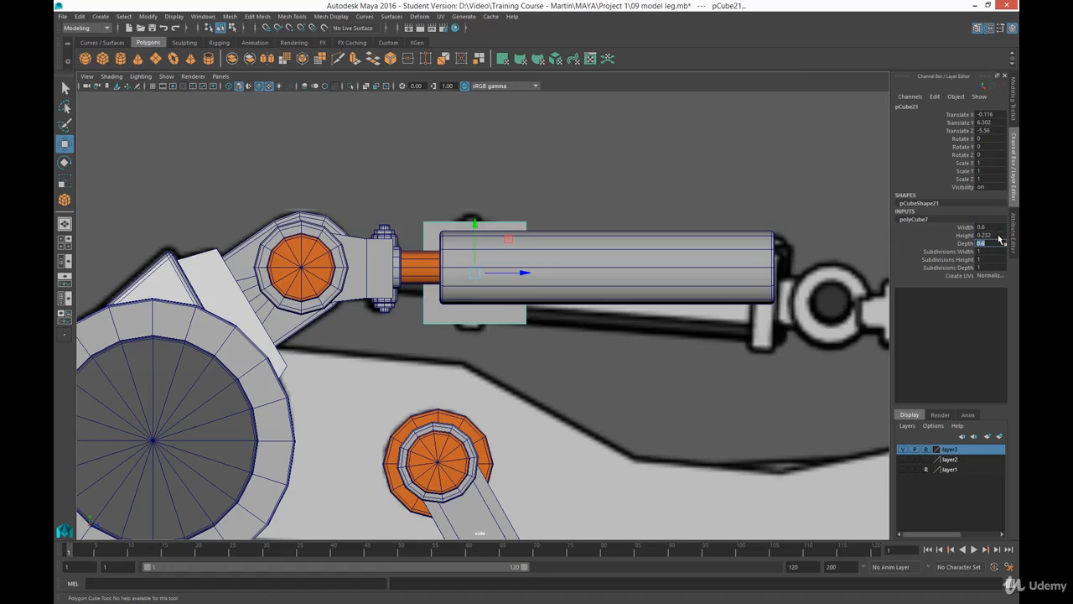
{"action": "key", "text": "shift+Tab"}
{"action": "type", "text": "0.6"}
{"action": "key", "text": "Tab"}
{"action": "type", "text": ".25"}
{"action": "key", "text": "Return"}
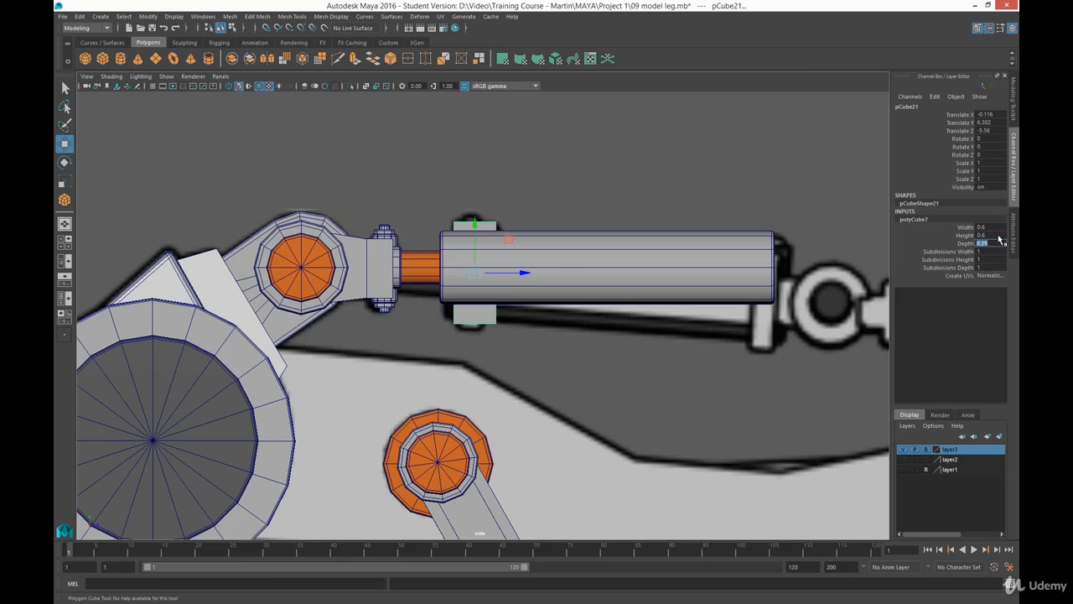
Thin the cube to about 0.717 in Scale Z and move it onto the barrel's axis at Translate X of about -0.954
{"action": "key", "text": "r"}
{"action": "left_click_drag", "start_coordinate": [520, 275], "coordinate": [508, 276]}
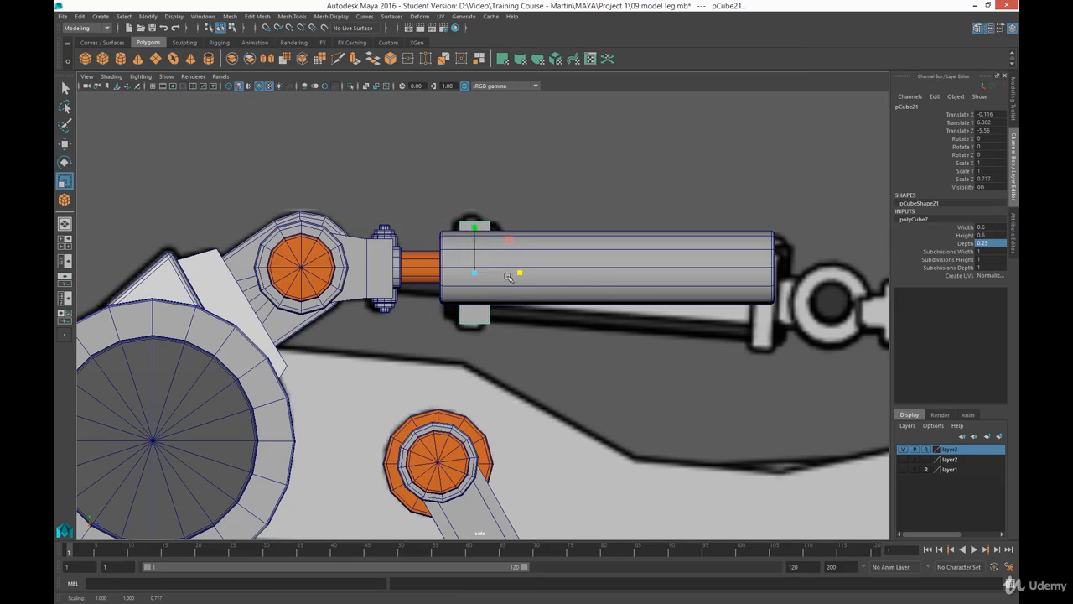
{"action": "key", "text": "space"}
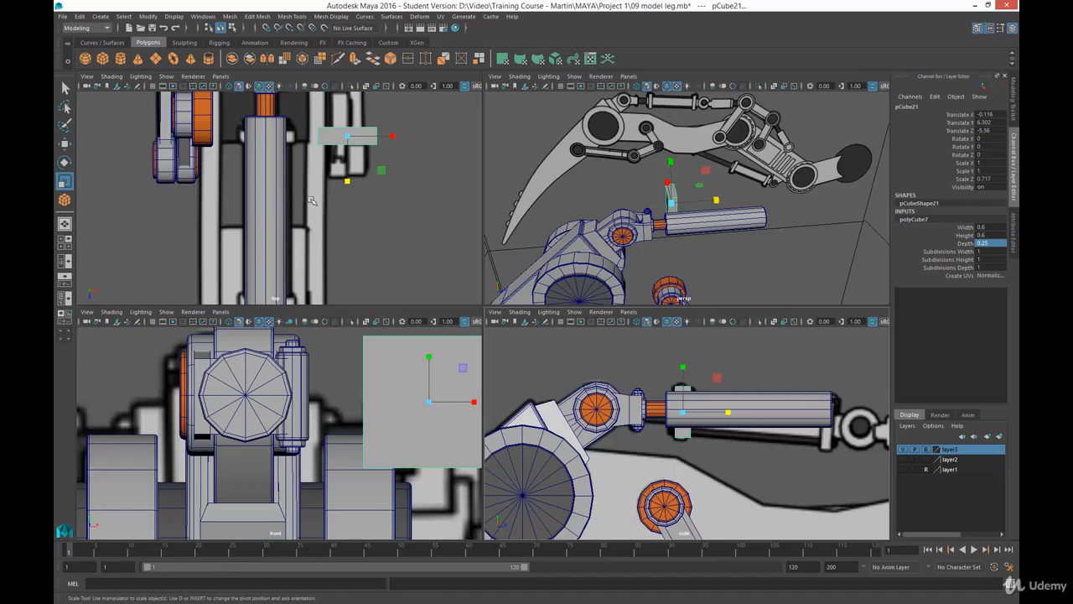
{"action": "key", "text": "w"}
{"action": "left_click_drag", "start_coordinate": [386, 142], "coordinate": [303, 144]}
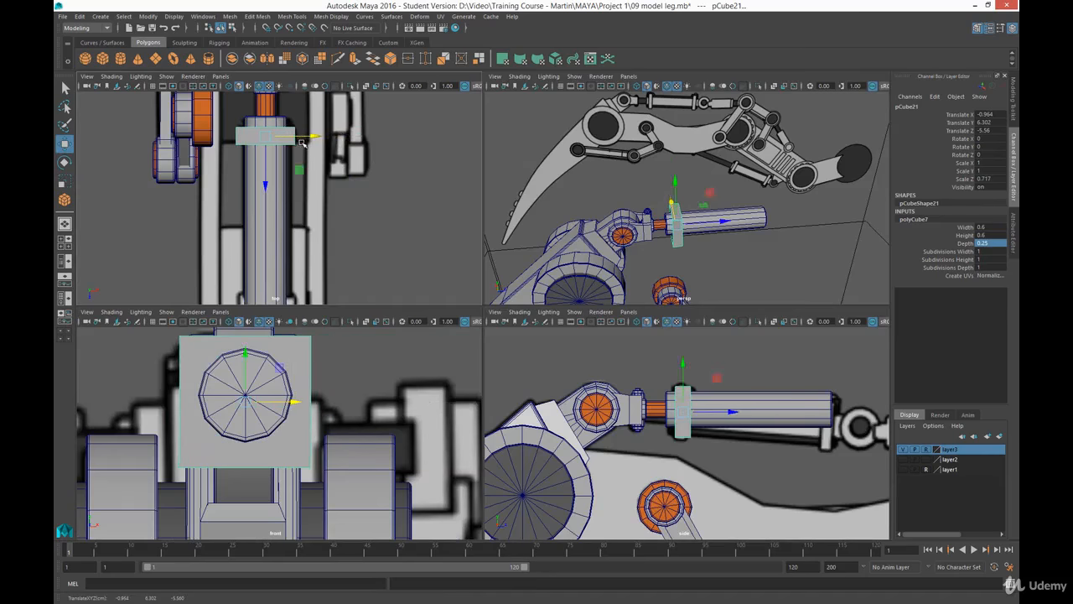
{"action": "left_click_drag", "start_coordinate": [705, 234], "coordinate": [657, 267], "text": "alt"}
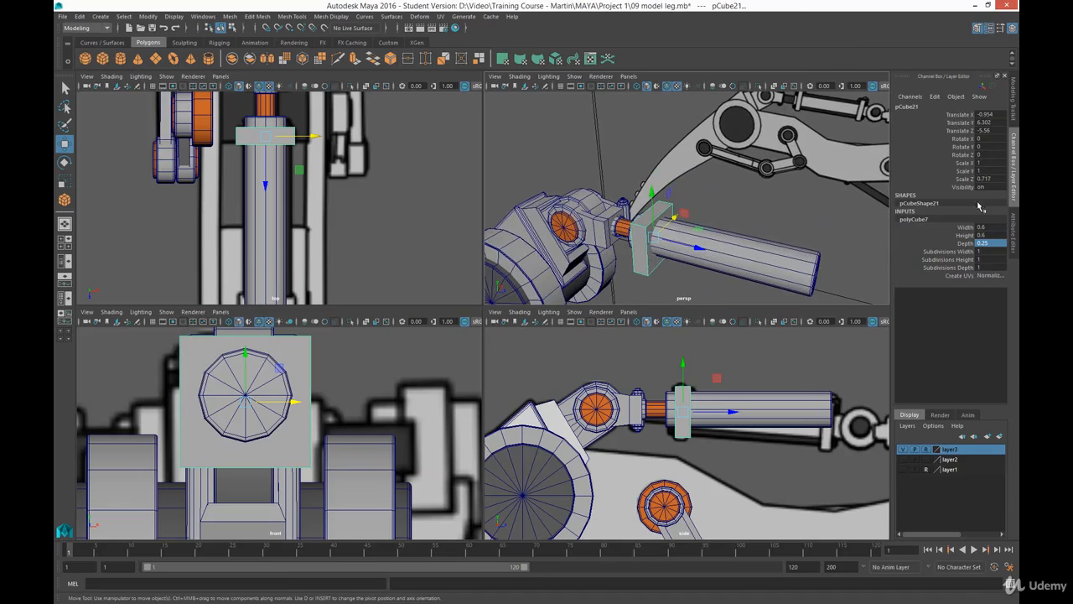
Bevel the edges of the square plate with a fraction of 0.3 and 2 segments
{"action": "left_click", "coordinate": [1016, 105]}
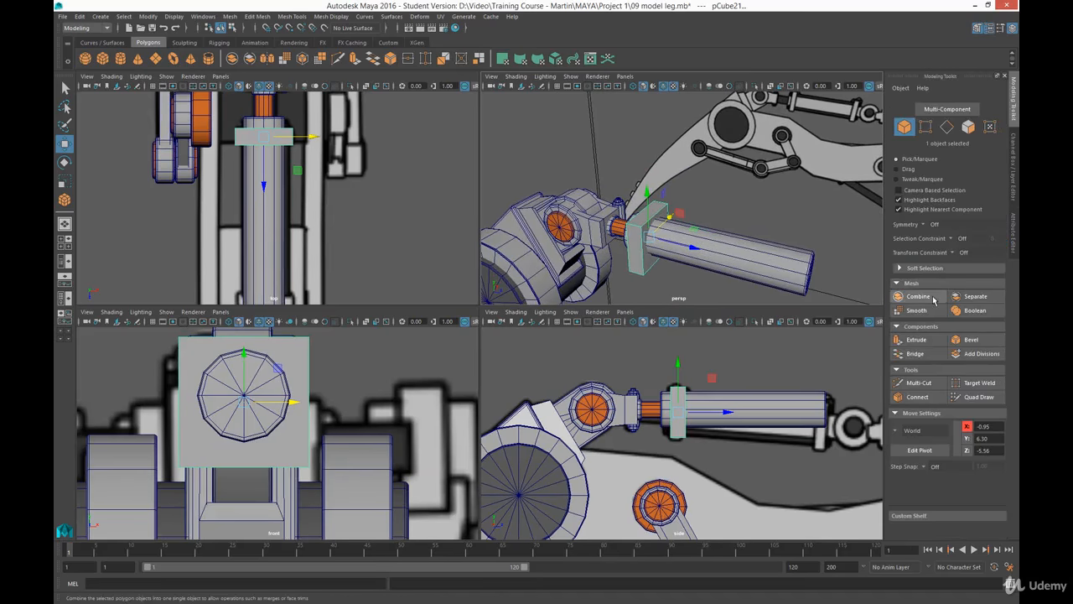
{"action": "left_click", "coordinate": [972, 340]}
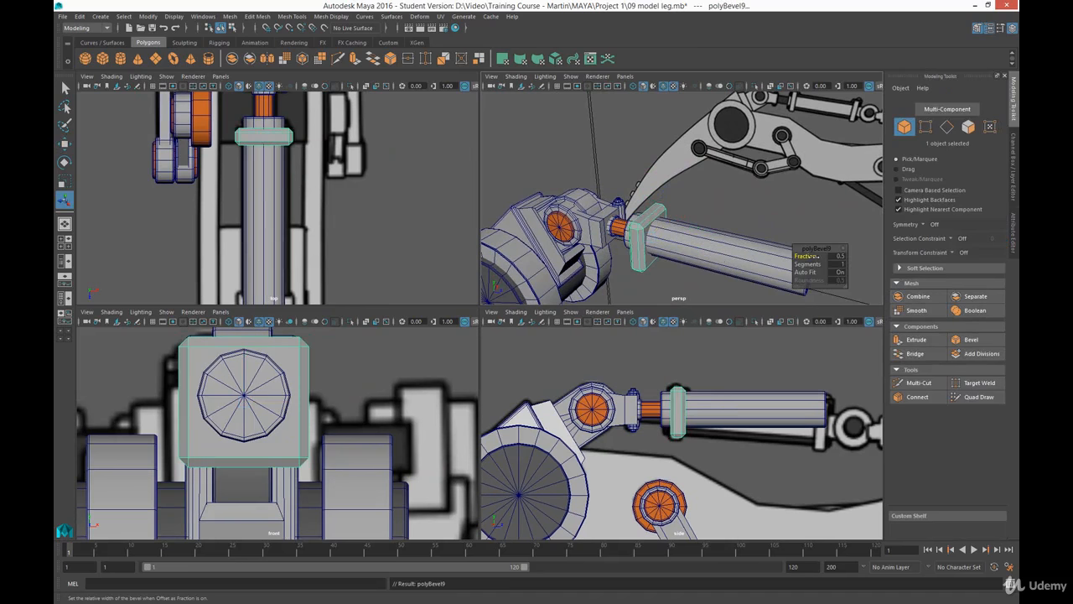
{"action": "mouse_move", "coordinate": [813, 256]}
{"action": "left_mouse_down"}
{"action": "mouse_move", "coordinate": [801, 256]}
{"action": "mouse_move", "coordinate": [824, 256]}
{"action": "mouse_move", "coordinate": [812, 255]}
{"action": "left_mouse_up"}
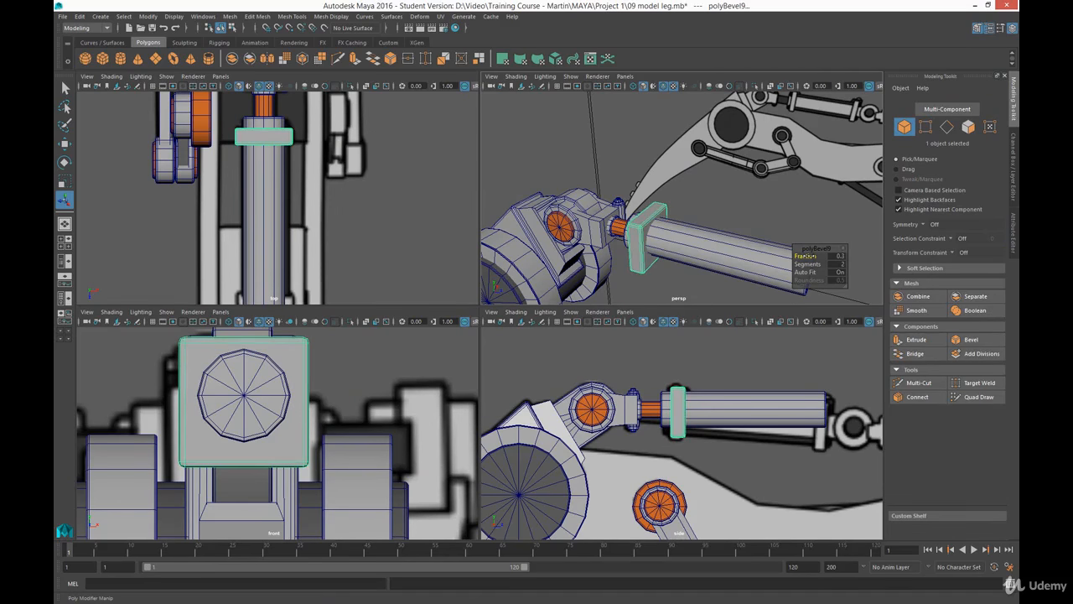
{"action": "key", "text": "w"}
{"action": "right_click_drag", "start_coordinate": [644, 228], "coordinate": [642, 236]}
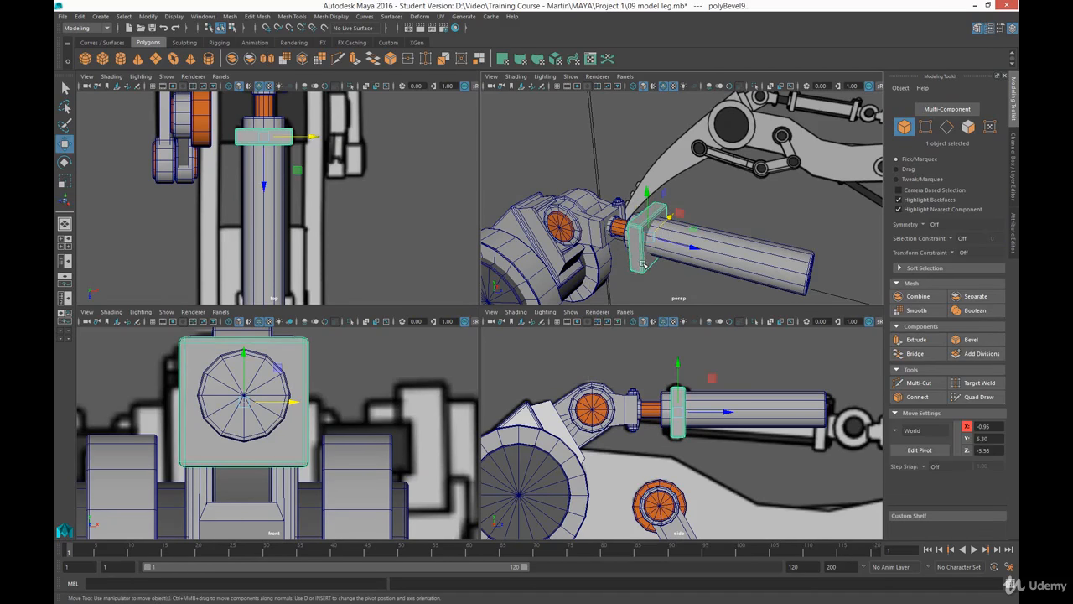
Duplicate the beveled plate and move the copy along the barrel to its far end, using the side-view reference
{"action": "left_click_drag", "start_coordinate": [644, 265], "coordinate": [693, 204], "text": "alt"}
{"action": "key", "text": "ctrl+d"}
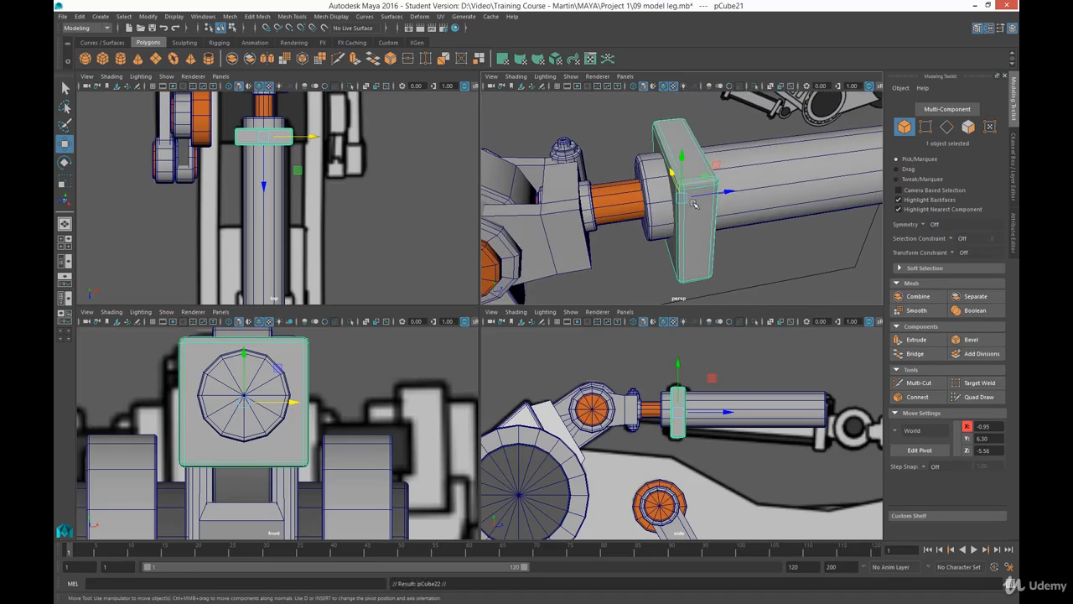
{"action": "middle_click_drag", "start_coordinate": [720, 415], "coordinate": [655, 415], "text": "alt"}
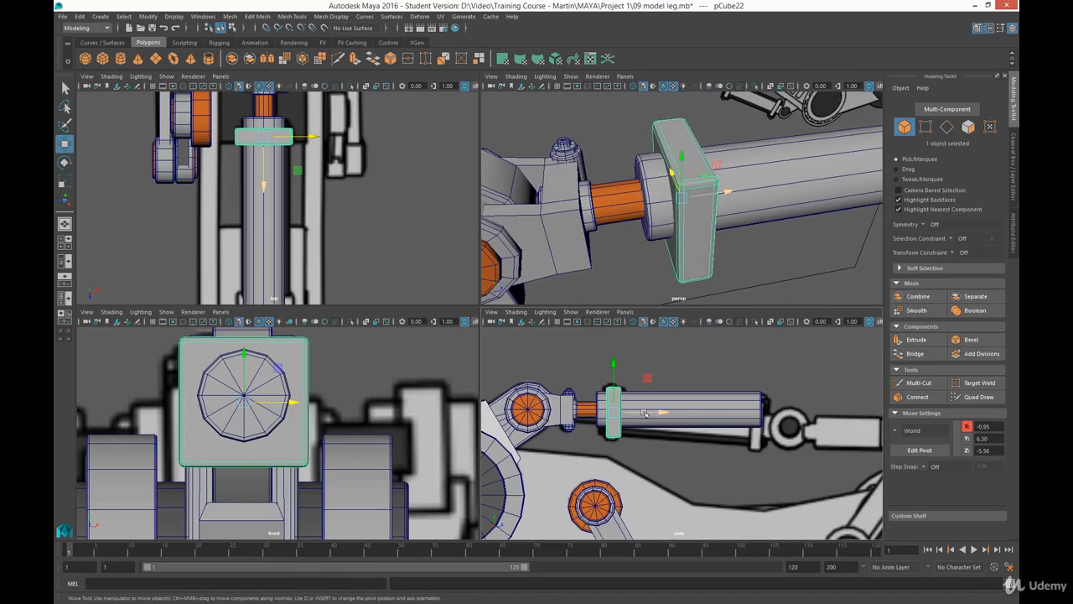
{"action": "left_click_drag", "start_coordinate": [655, 413], "coordinate": [780, 415]}
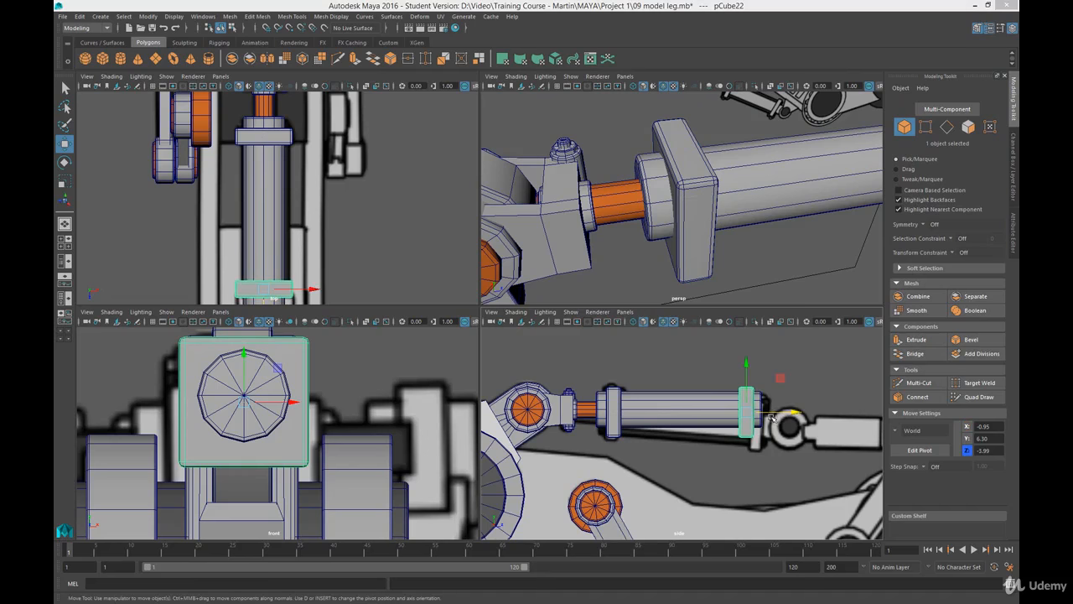
{"action": "left_click_drag", "start_coordinate": [770, 414], "coordinate": [776, 412]}
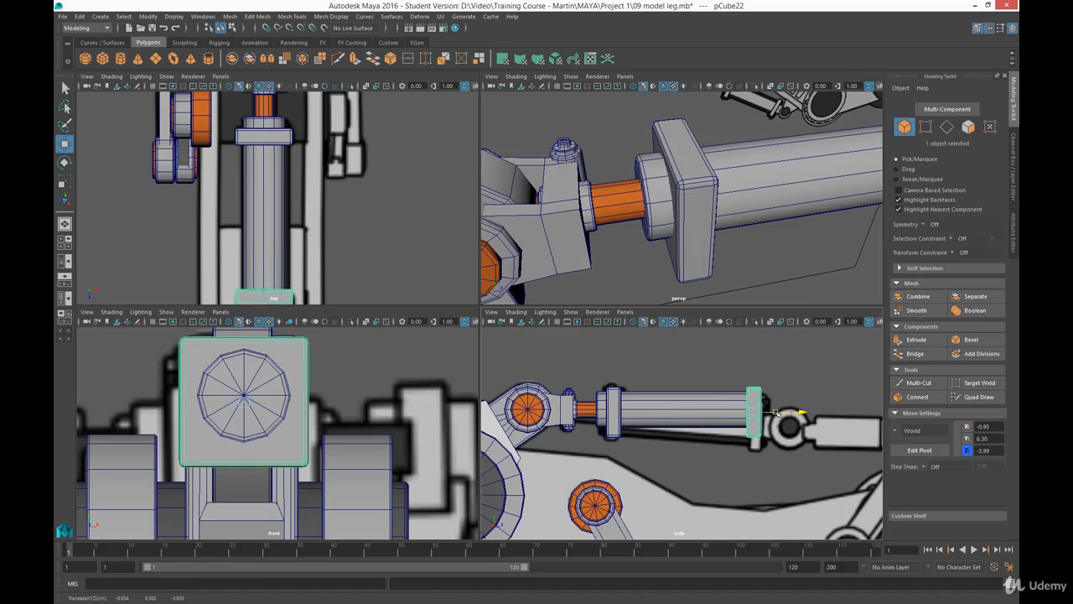
Move the barrel's far-end vertices back along its axis so that the end sits inside the duplicated plate
{"action": "left_click", "coordinate": [712, 417]}
{"action": "right_click", "coordinate": [712, 417]}
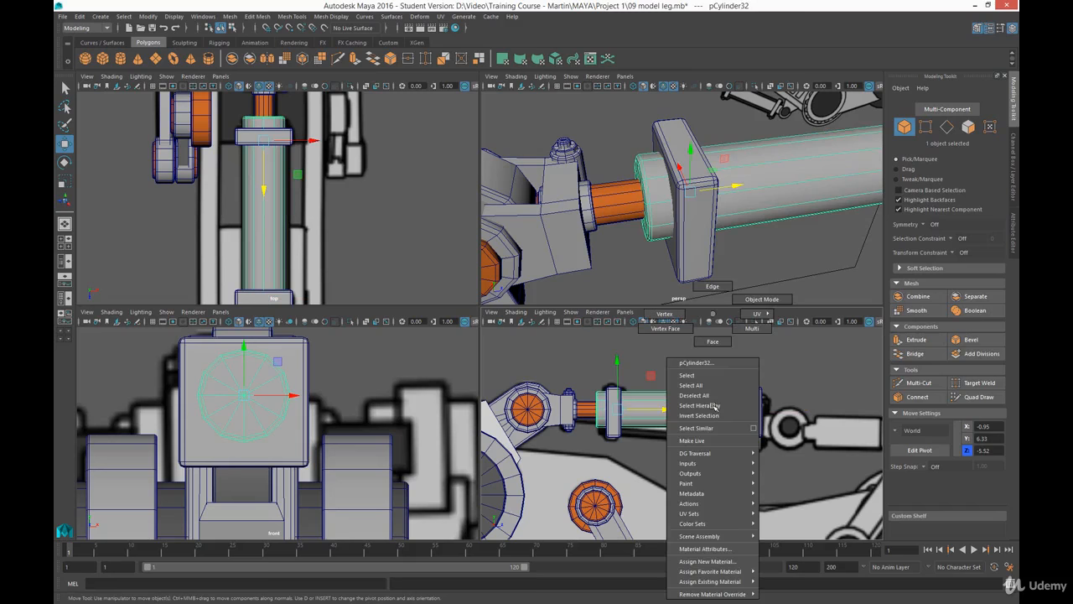
{"action": "right_click_drag", "start_coordinate": [712, 406], "coordinate": [665, 317]}
{"action": "left_click_drag", "start_coordinate": [746, 357], "coordinate": [782, 411]}
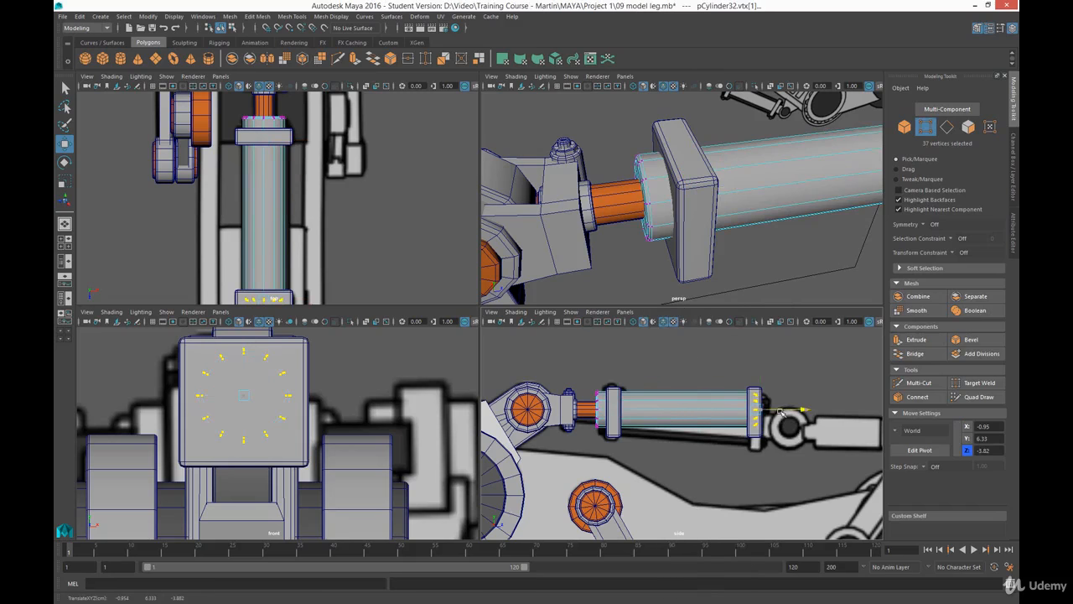
{"action": "left_click", "coordinate": [710, 364]}
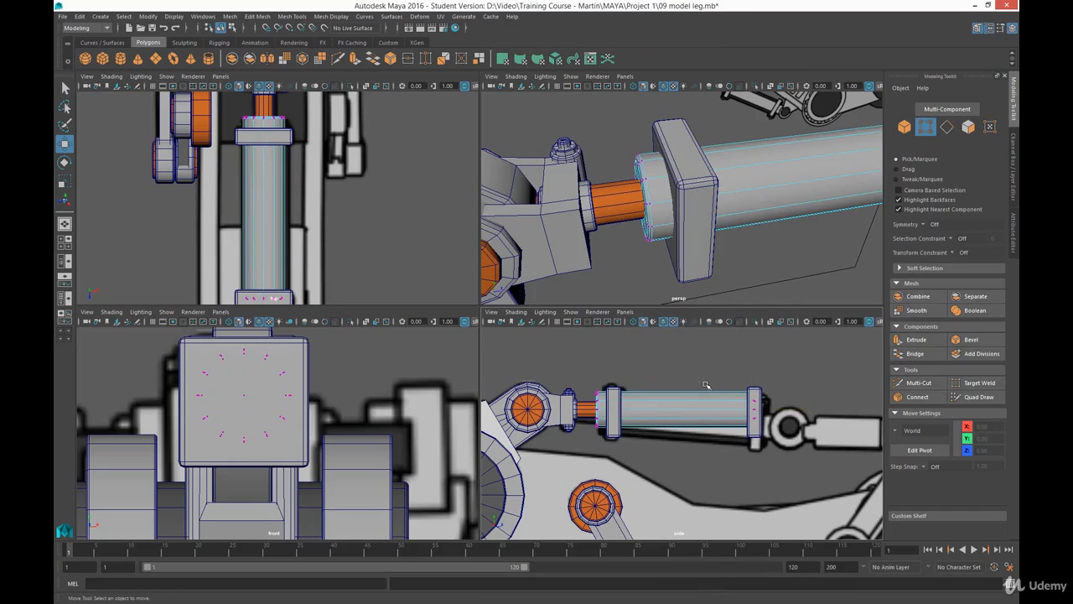
Raise both square end plates together to a Translate Y of about 6.33, centering them on the barrel
{"action": "right_click_drag", "start_coordinate": [742, 409], "coordinate": [788, 301]}
{"action": "left_click", "coordinate": [612, 413]}
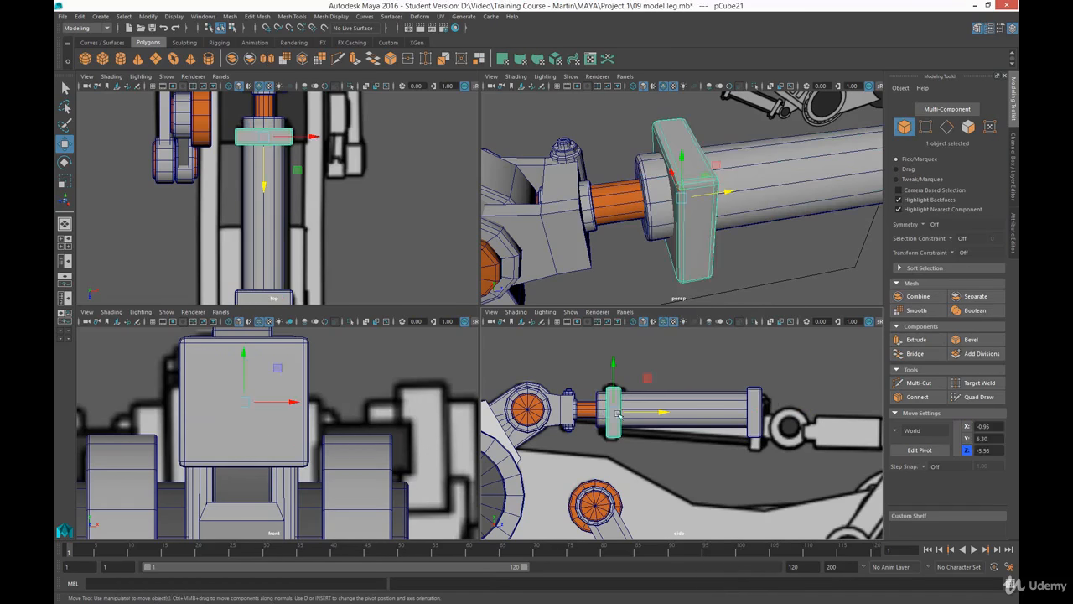
{"action": "left_click", "coordinate": [751, 423], "text": "shift"}
{"action": "left_click_drag", "start_coordinate": [754, 379], "coordinate": [757, 376]}
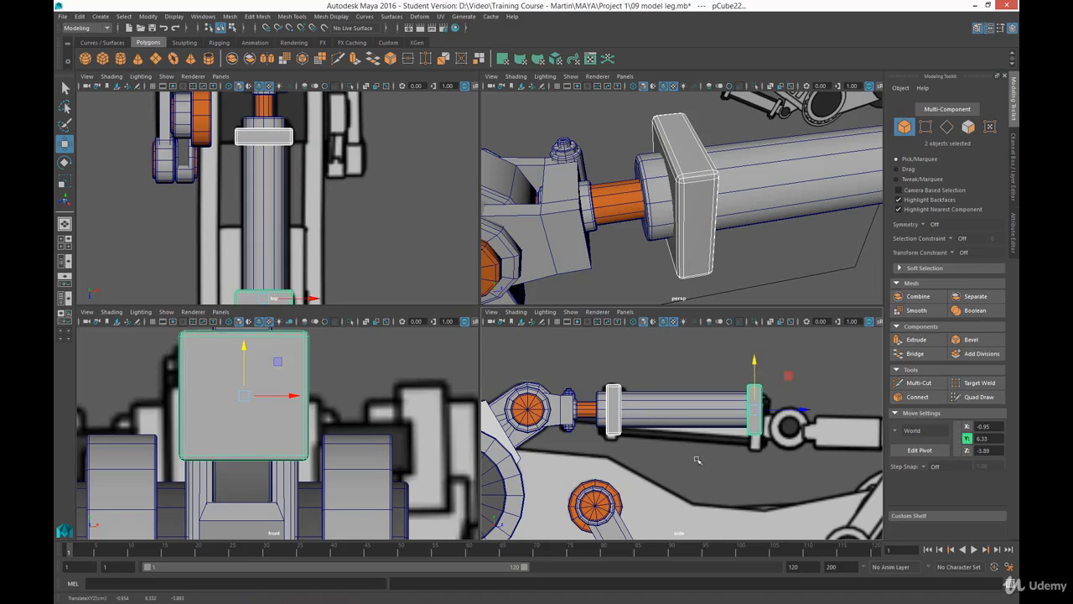
{"action": "left_click_drag", "start_coordinate": [768, 229], "coordinate": [690, 240], "text": "alt"}
{"action": "scroll", "coordinate": [747, 265], "scroll_direction": "down", "scroll_amount": 4}
{"action": "middle_click_drag", "start_coordinate": [750, 267], "coordinate": [710, 251], "text": "alt"}
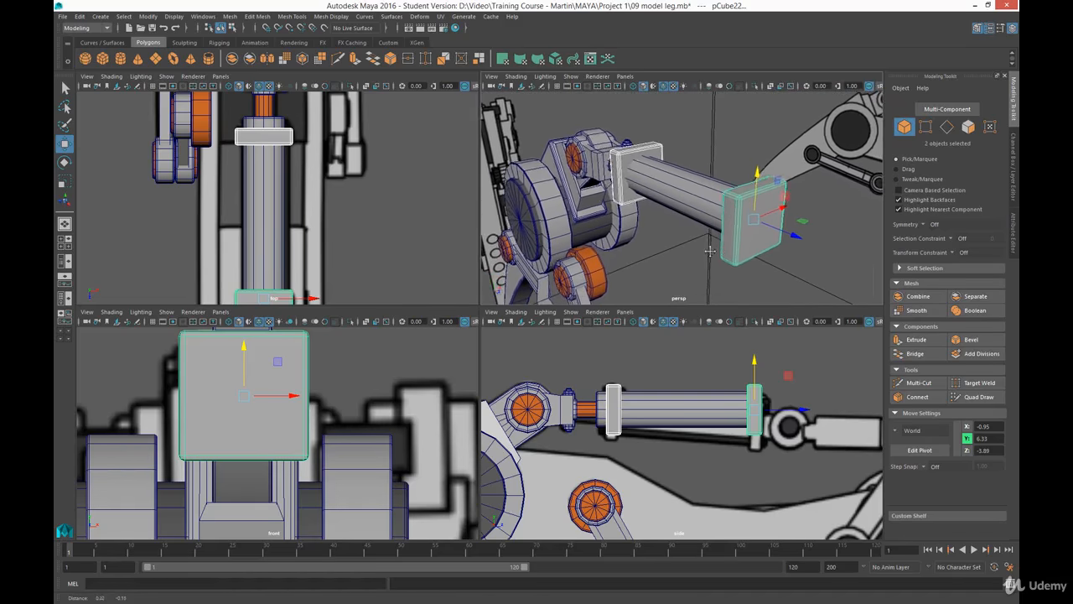
{"action": "left_click_drag", "start_coordinate": [710, 250], "coordinate": [686, 242], "text": "alt"}
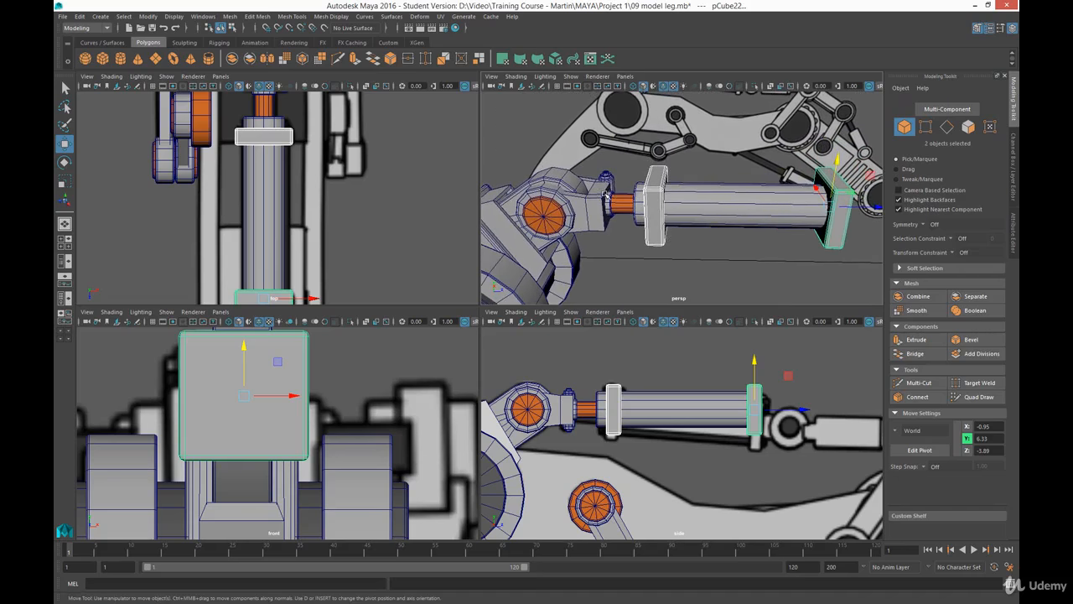
Duplicate the two-part bolt at the rod joint and move the copy beside the near end plate, at Translate X of about -1.26
{"action": "left_click", "coordinate": [606, 177]}
{"action": "left_click", "coordinate": [606, 177], "text": "shift"}
{"action": "left_click_drag", "start_coordinate": [593, 172], "coordinate": [600, 202], "text": "alt"}
{"action": "right_click_drag", "start_coordinate": [600, 202], "coordinate": [633, 242], "text": "alt"}
{"action": "middle_click_drag", "start_coordinate": [632, 242], "coordinate": [650, 234], "text": "alt"}
{"action": "left_click", "coordinate": [600, 240]}
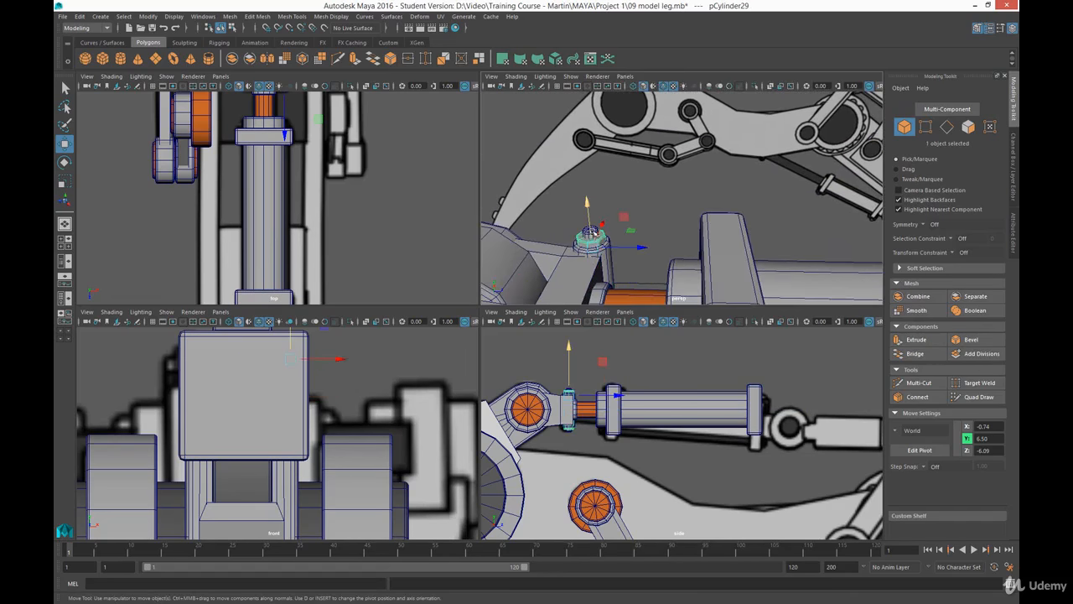
{"action": "left_click", "coordinate": [595, 234], "text": "shift"}
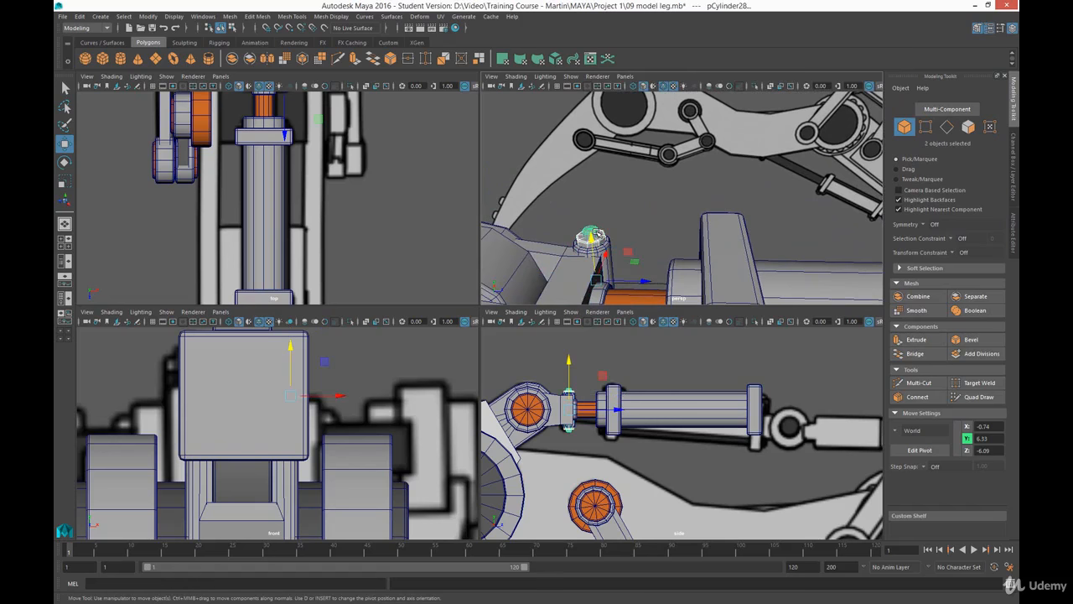
{"action": "key", "text": "ctrl+d"}
{"action": "middle_click_drag", "start_coordinate": [669, 271], "coordinate": [663, 207], "text": "alt"}
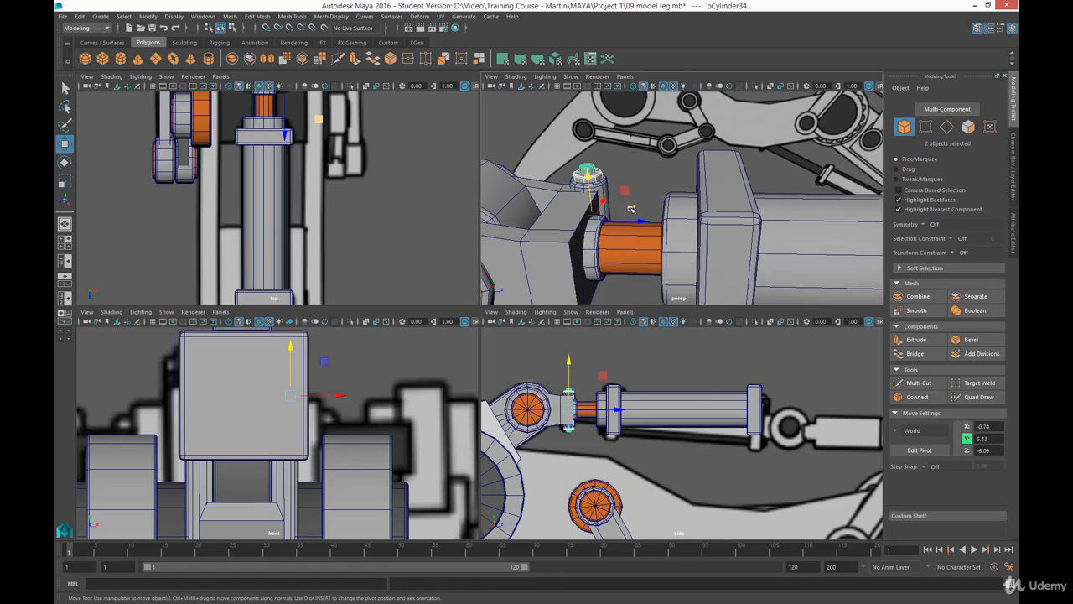
{"action": "left_click_drag", "start_coordinate": [630, 207], "coordinate": [759, 280]}
Rotate the two copied bolt parts parallel to the barrel, setting Rotate X to -90
{"action": "scroll", "coordinate": [604, 424], "scroll_direction": "up", "scroll_amount": 3}
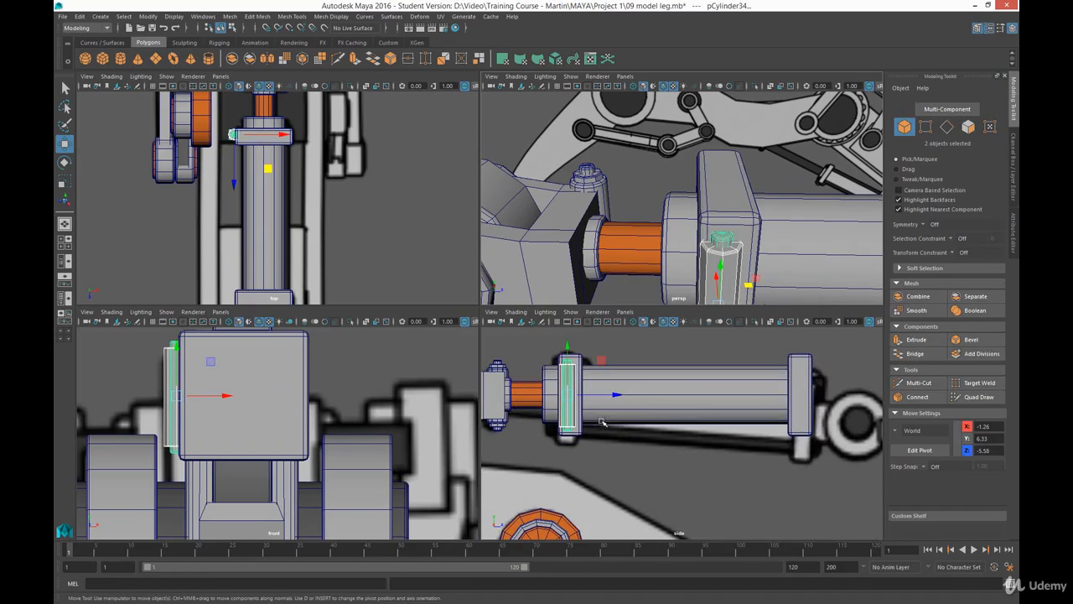
{"action": "key", "text": "e"}
{"action": "left_click_drag", "start_coordinate": [605, 377], "coordinate": [519, 286]}
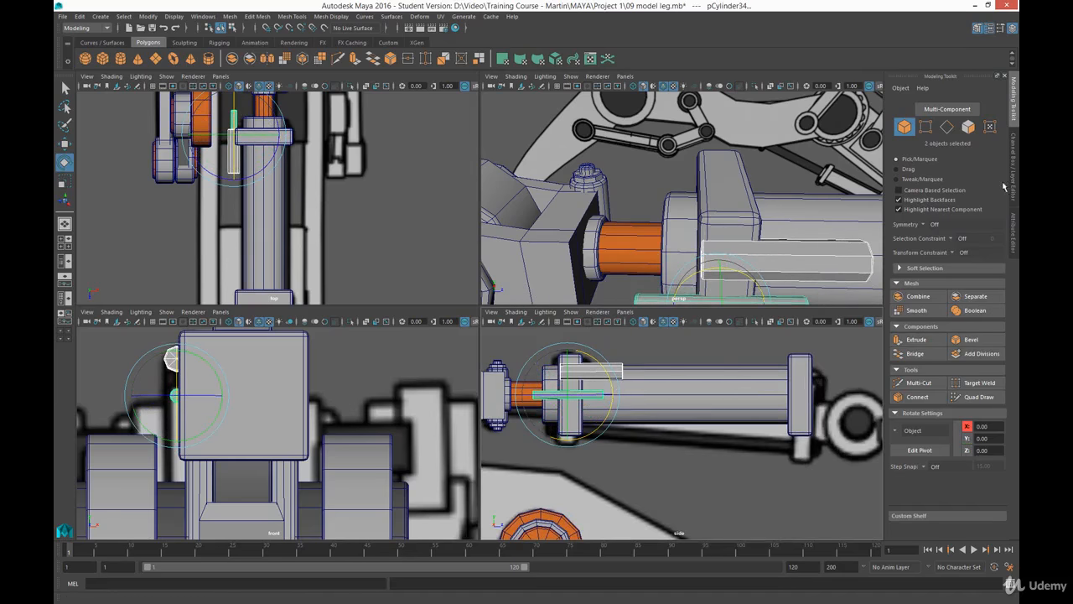
{"action": "left_click", "coordinate": [1015, 173]}
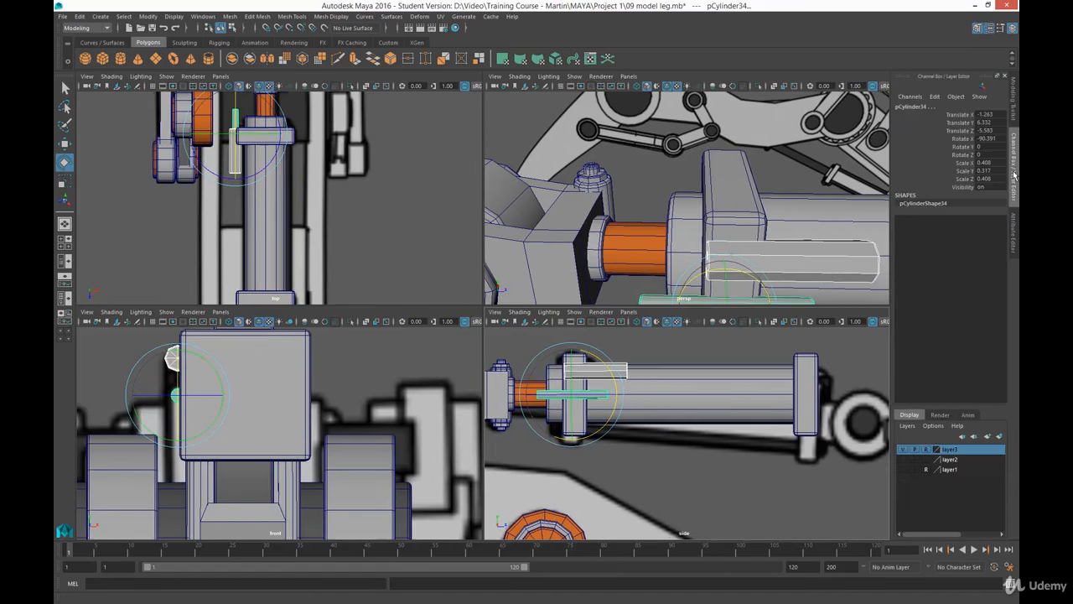
{"action": "left_click", "coordinate": [1001, 139]}
{"action": "type", "text": "-90"}
{"action": "key", "text": "Return"}
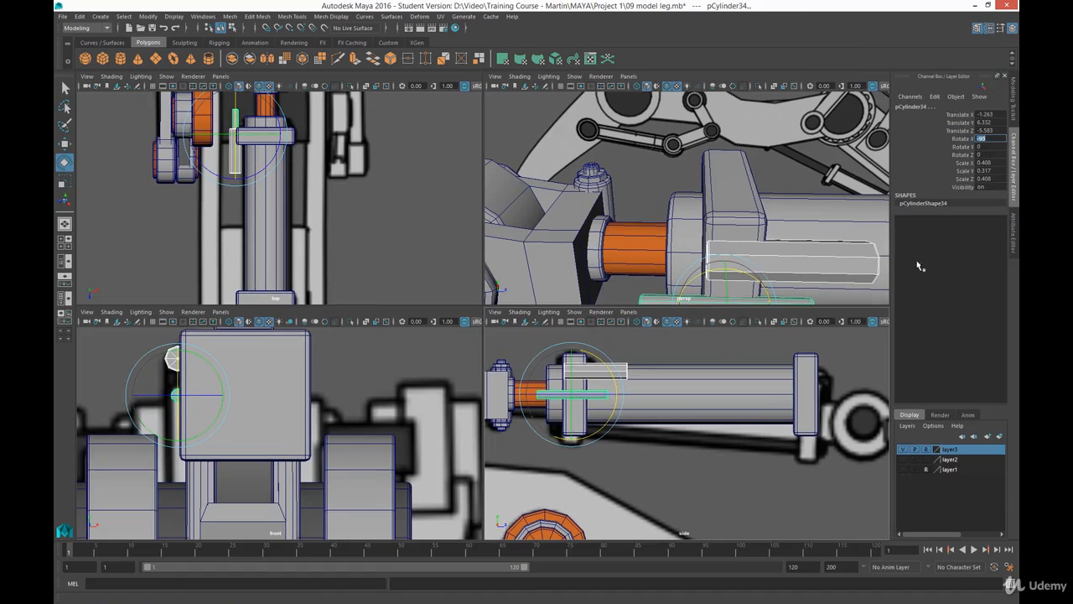
Move the thin copied cylinder onto the thick one's axis, at Translate Y 6.5 and Translate Z of about -5.407
{"action": "middle_click_drag", "start_coordinate": [595, 411], "coordinate": [613, 416], "text": "alt"}
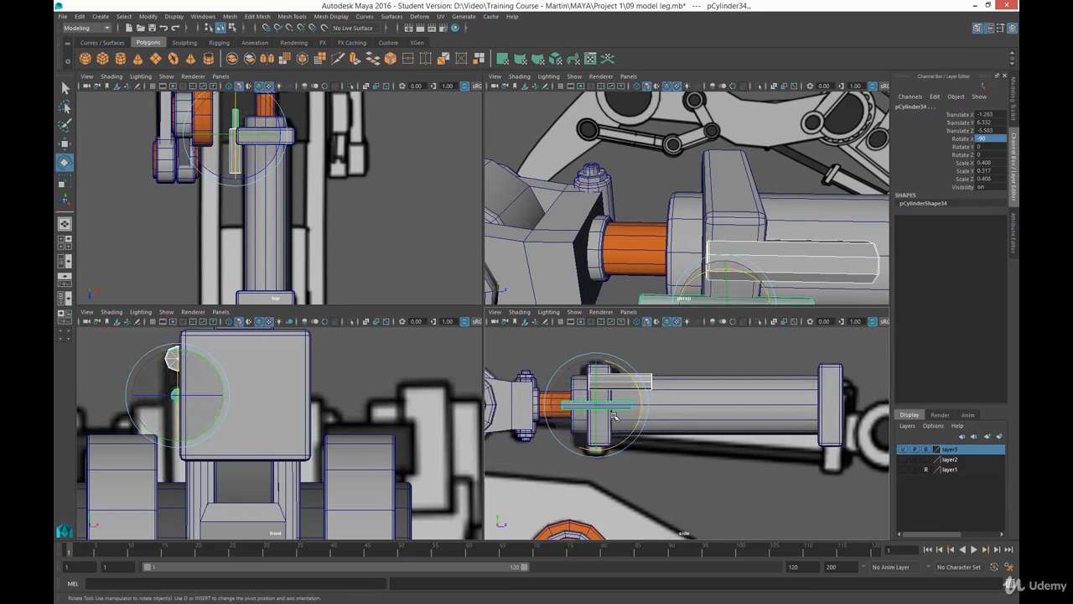
{"action": "scroll", "coordinate": [614, 417], "scroll_direction": "up", "scroll_amount": 3}
{"action": "key", "text": "space"}
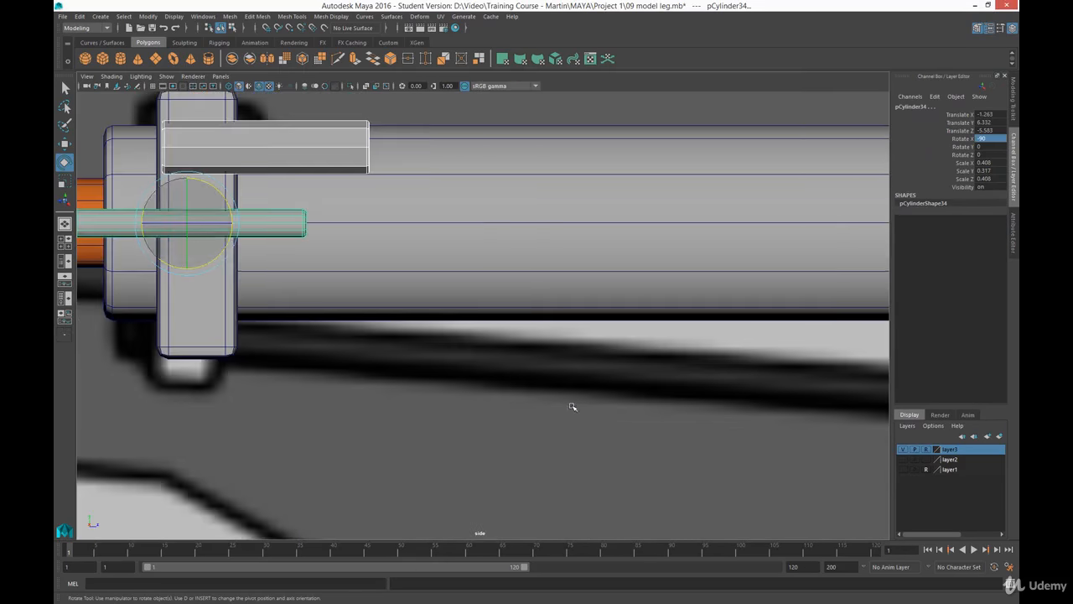
{"action": "key", "text": "f"}
{"action": "key", "text": "w"}
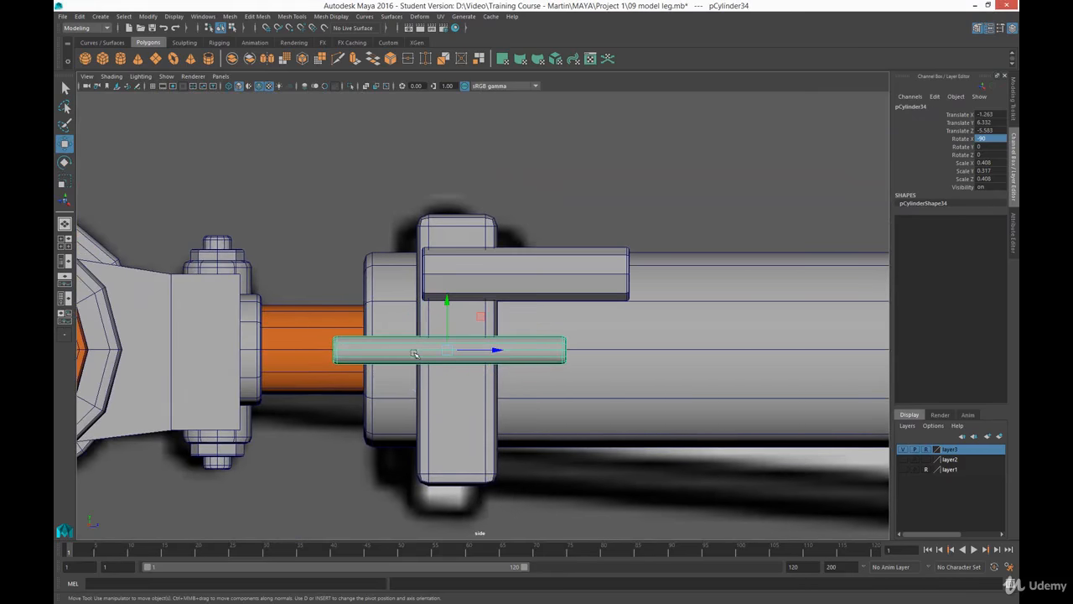
{"action": "left_click_drag", "start_coordinate": [480, 317], "coordinate": [565, 240]}
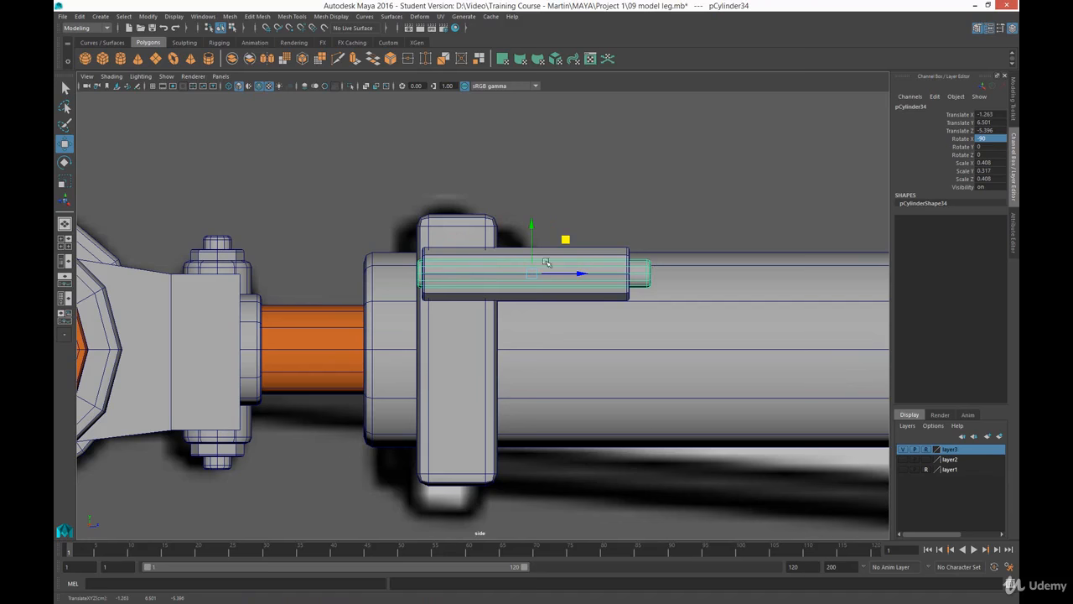
{"action": "left_click_drag", "start_coordinate": [566, 241], "coordinate": [561, 241]}
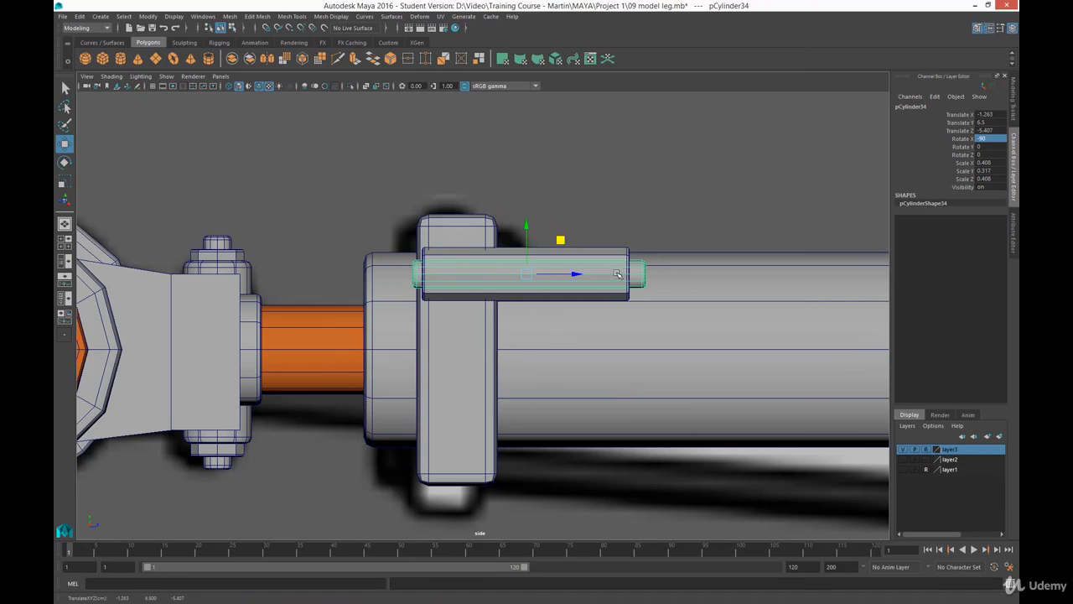
Move both copied cylinders together toward the rod and slightly up, placing the thick one at Translate Y 6.52 and Z -5.631
{"action": "middle_click_drag", "start_coordinate": [604, 330], "coordinate": [462, 329], "text": "alt"}
{"action": "left_click", "coordinate": [428, 241], "text": "shift"}
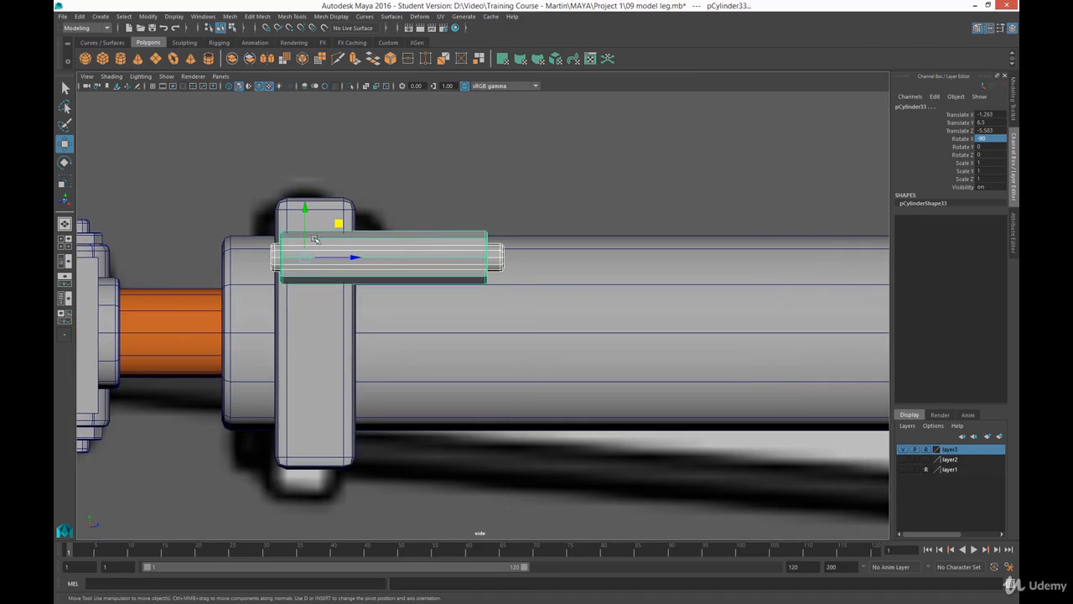
{"action": "mouse_move", "coordinate": [335, 226]}
{"action": "left_mouse_down"}
{"action": "mouse_move", "coordinate": [339, 197]}
{"action": "mouse_move", "coordinate": [317, 216]}
{"action": "left_mouse_up"}
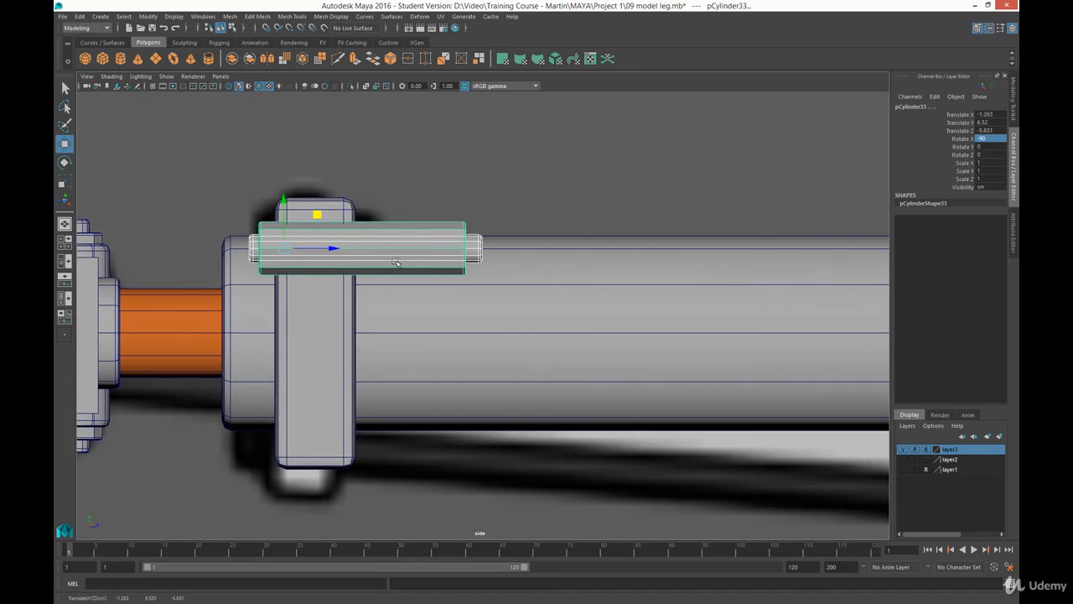
Shorten the thick cylinder into a nut against the near end plate by pulling back its far-end vertices along Z
{"action": "scroll", "coordinate": [450, 289], "scroll_direction": "down", "scroll_amount": 8}
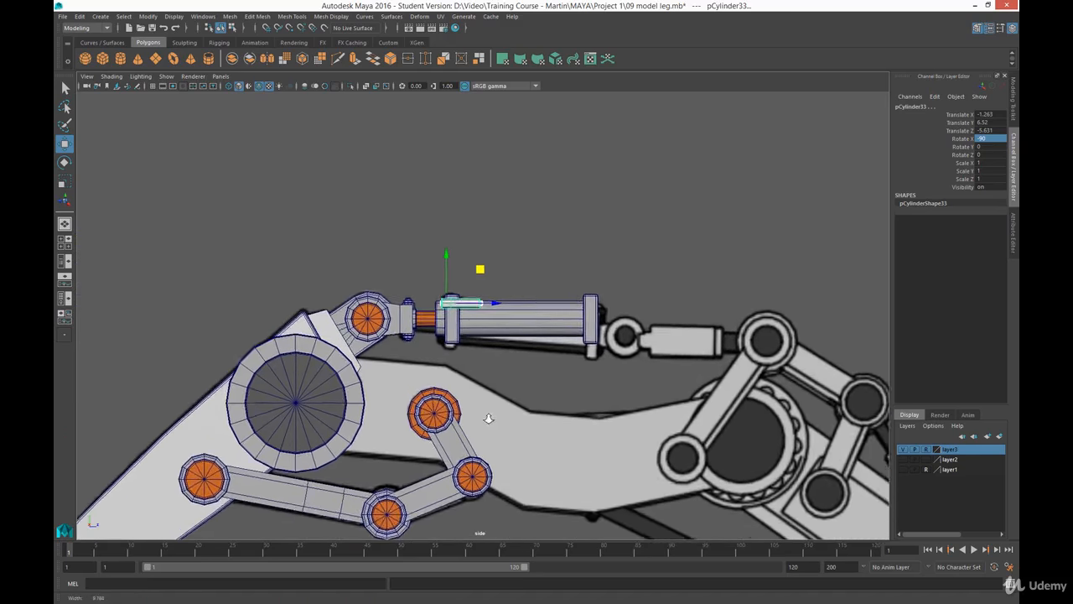
{"action": "scroll", "coordinate": [411, 302], "scroll_direction": "up", "scroll_amount": 5}
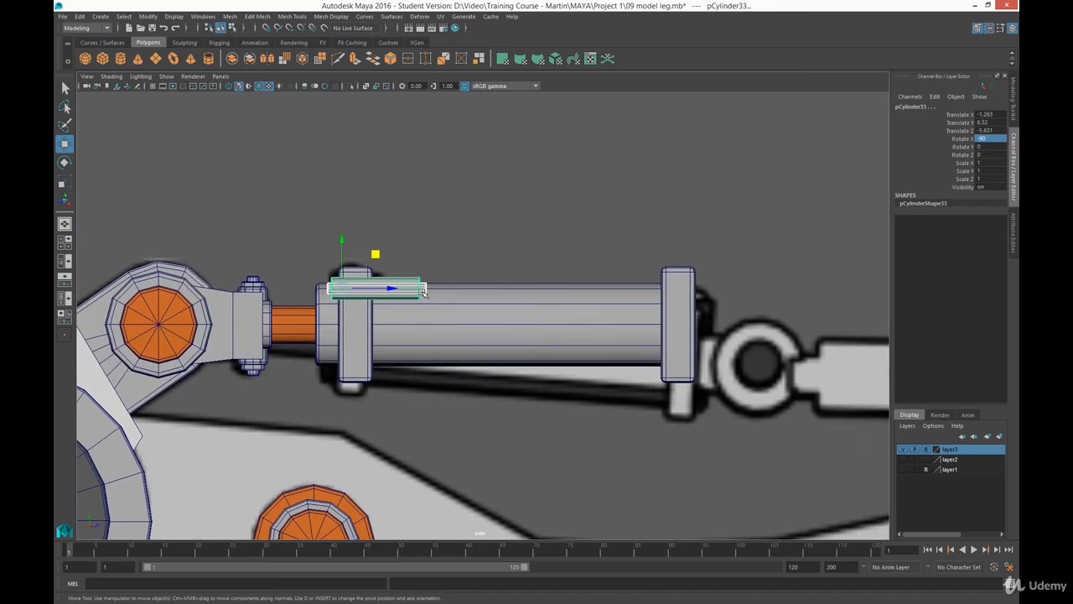
{"action": "right_click_drag", "start_coordinate": [422, 292], "coordinate": [375, 291]}
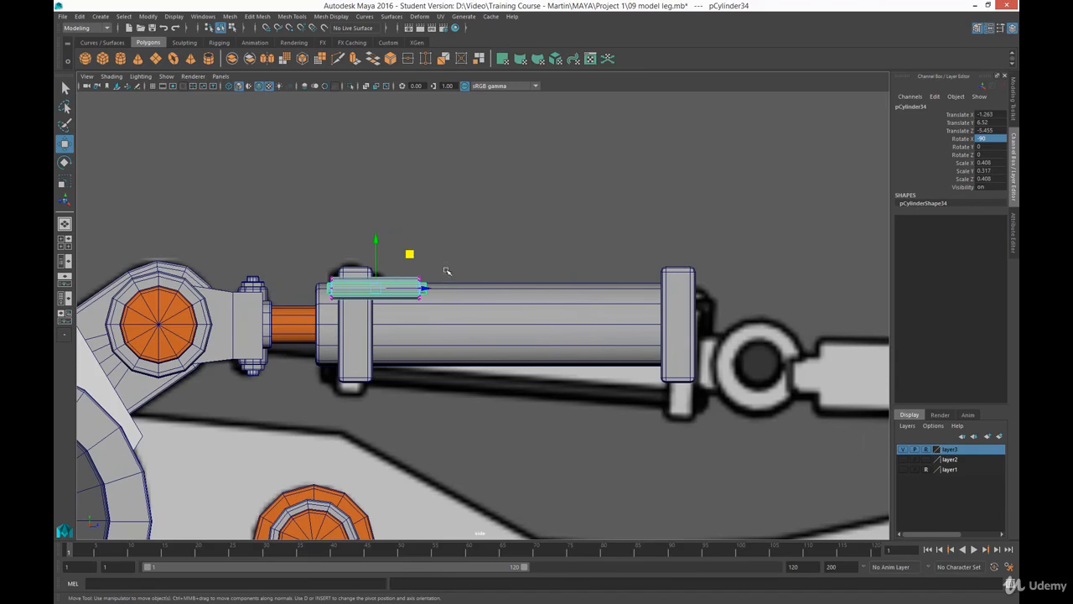
{"action": "left_click_drag", "start_coordinate": [411, 267], "coordinate": [377, 317]}
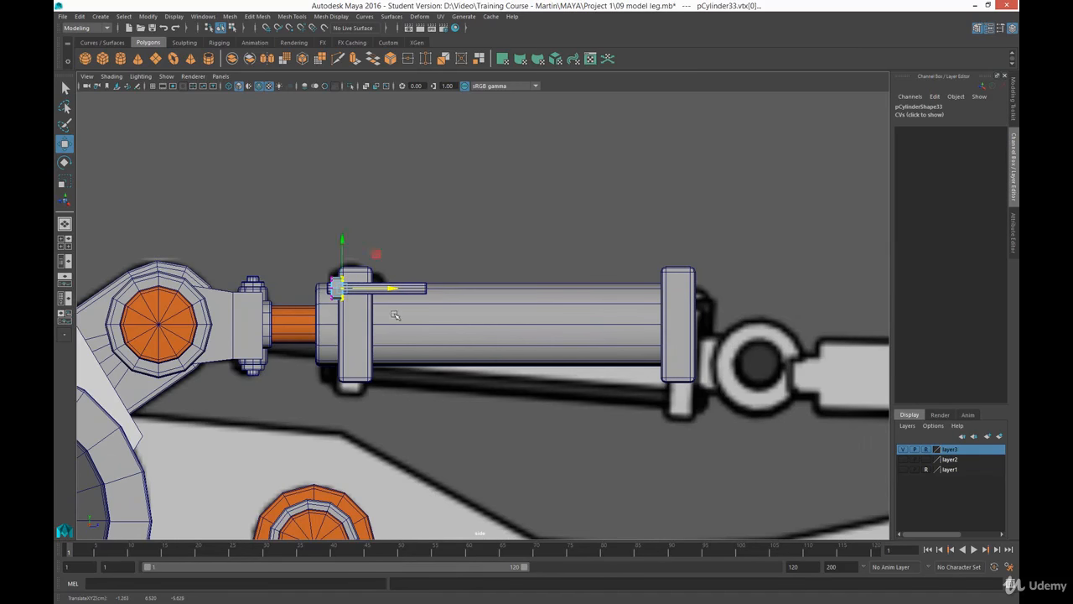
Extend the thin cylinder into a tie rod by moving its far-end vertices along Z past the far end plate
{"action": "left_click", "coordinate": [411, 291]}
{"action": "right_click_drag", "start_coordinate": [411, 290], "coordinate": [356, 289]}
{"action": "left_click_drag", "start_coordinate": [460, 291], "coordinate": [735, 299]}
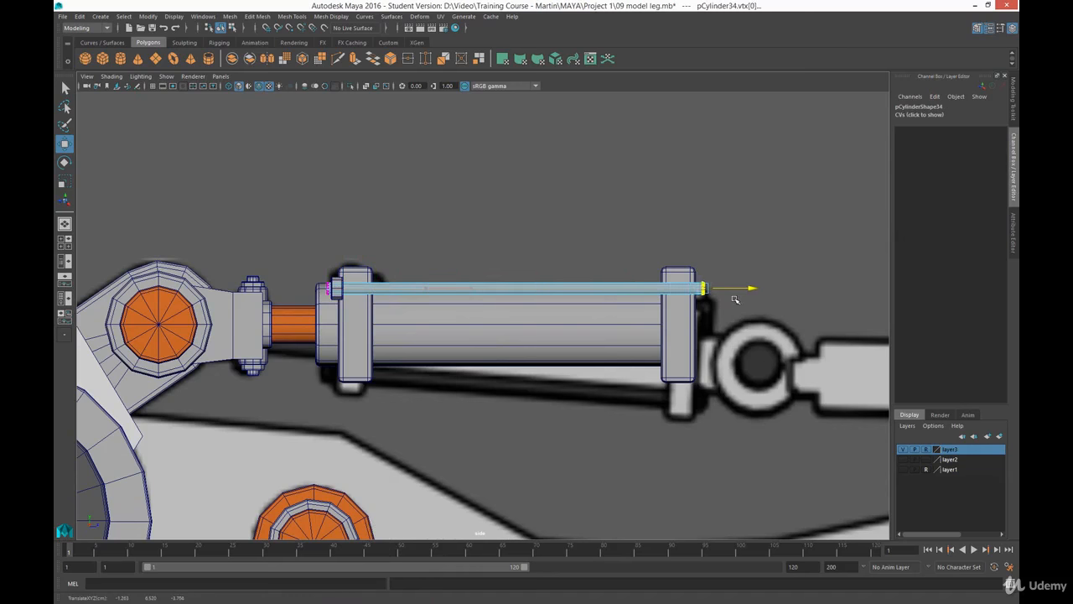
{"action": "left_click", "coordinate": [483, 272]}
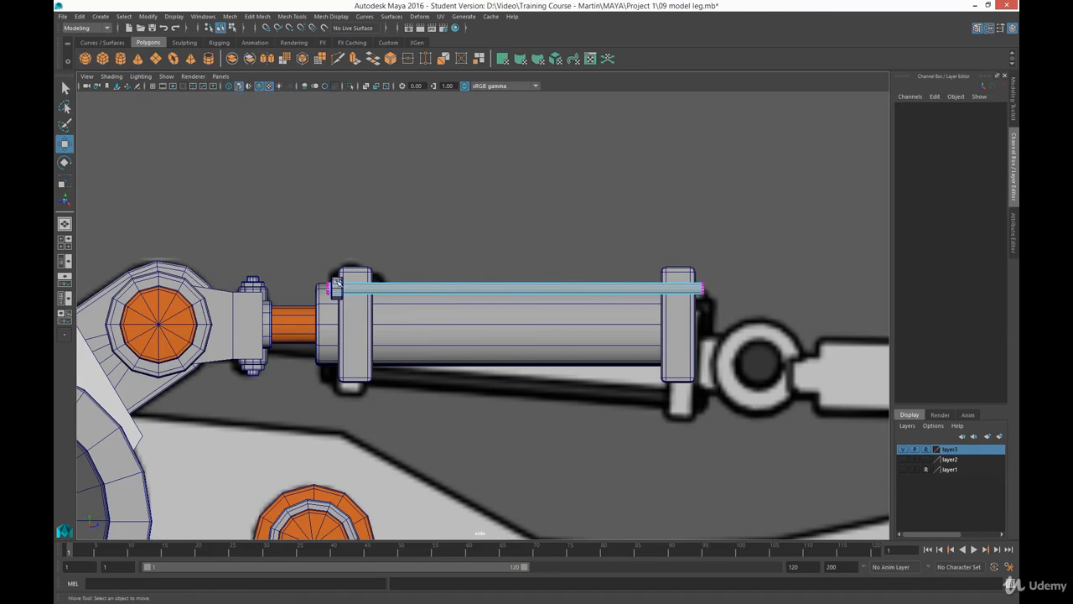
Duplicate the nut and move the copy along the tie rod to the outer face of the far end plate
{"action": "left_click", "coordinate": [339, 287]}
{"action": "key", "text": "ctrl+d"}
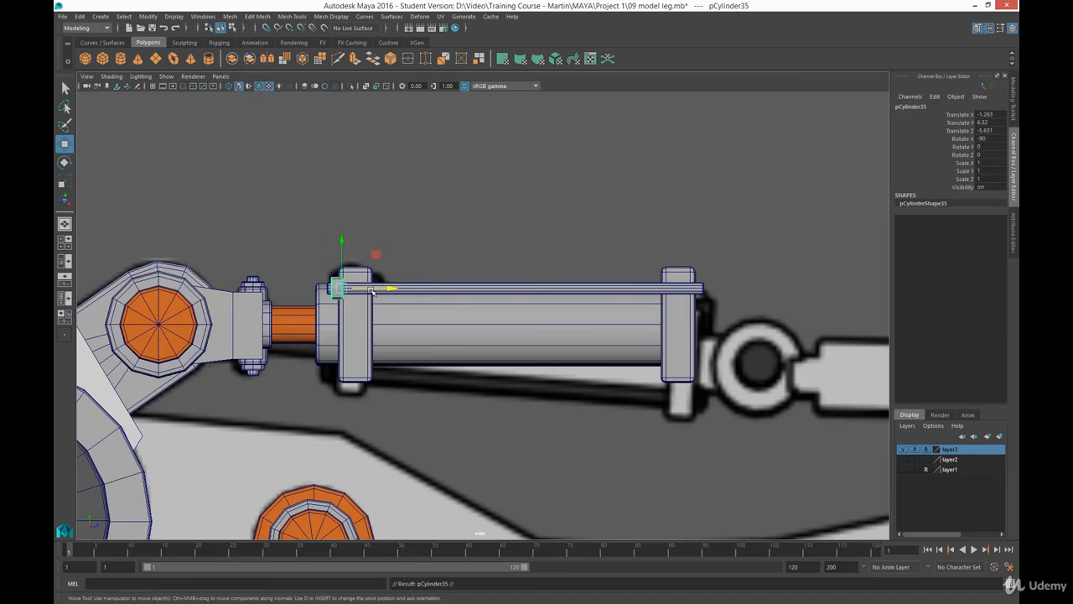
{"action": "left_click_drag", "start_coordinate": [372, 288], "coordinate": [729, 297]}
Move the tie rod's far-end vertices slightly outward so that its tip sticks out of the far nut
{"action": "left_click", "coordinate": [668, 290]}
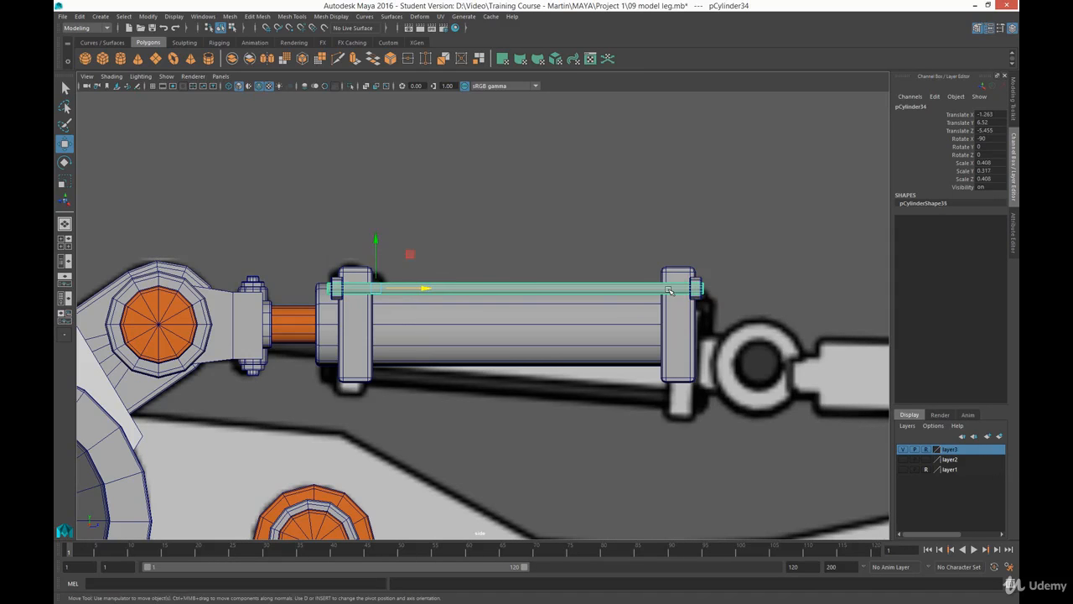
{"action": "right_click_drag", "start_coordinate": [668, 290], "coordinate": [620, 289]}
{"action": "left_click_drag", "start_coordinate": [680, 271], "coordinate": [723, 291]}
{"action": "left_click", "coordinate": [715, 266]}
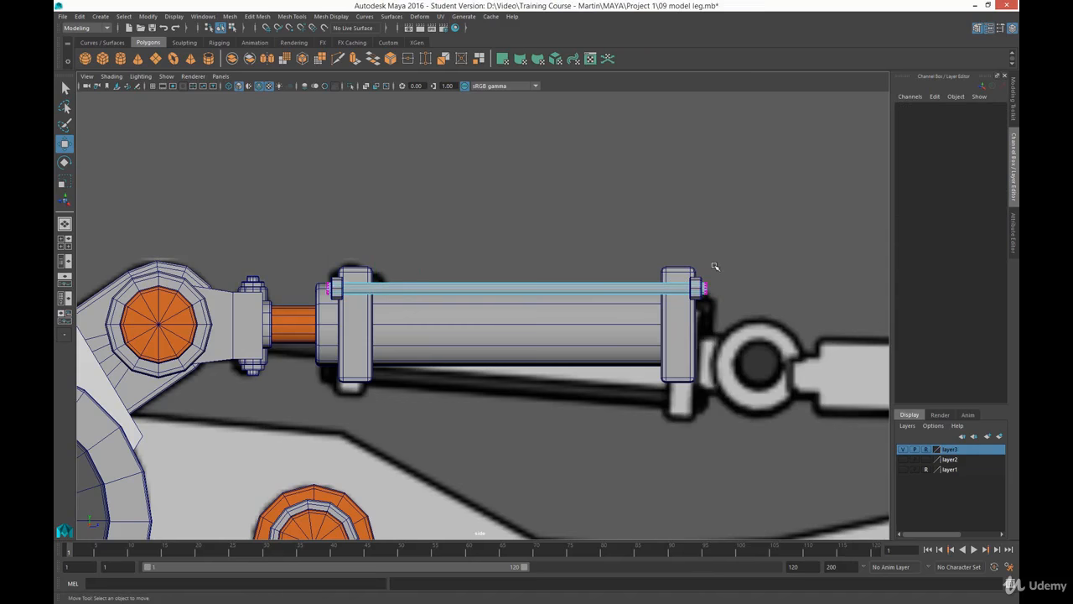
{"action": "mouse_move", "coordinate": [632, 291]}
{"action": "right_mouse_down"}
{"action": "mouse_move", "coordinate": [621, 289]}
{"action": "mouse_move", "coordinate": [644, 277]}
{"action": "right_mouse_up"}
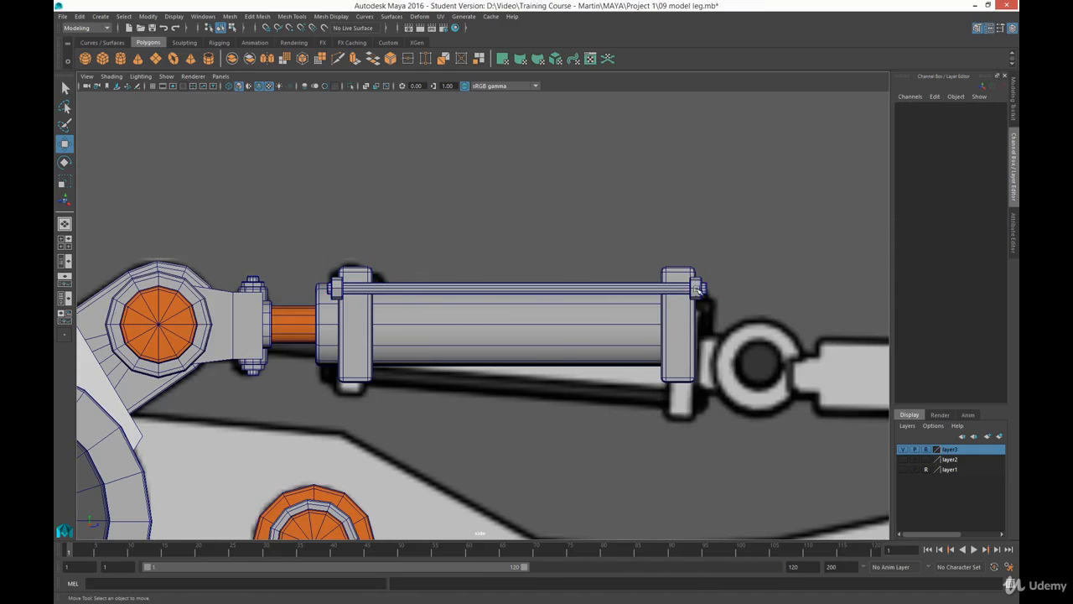
Move the tie rod and both nuts inward to a Translate X of about -1.157, inside the corner of the end plates
{"action": "left_click", "coordinate": [697, 286]}
{"action": "left_click", "coordinate": [664, 287], "text": "shift"}
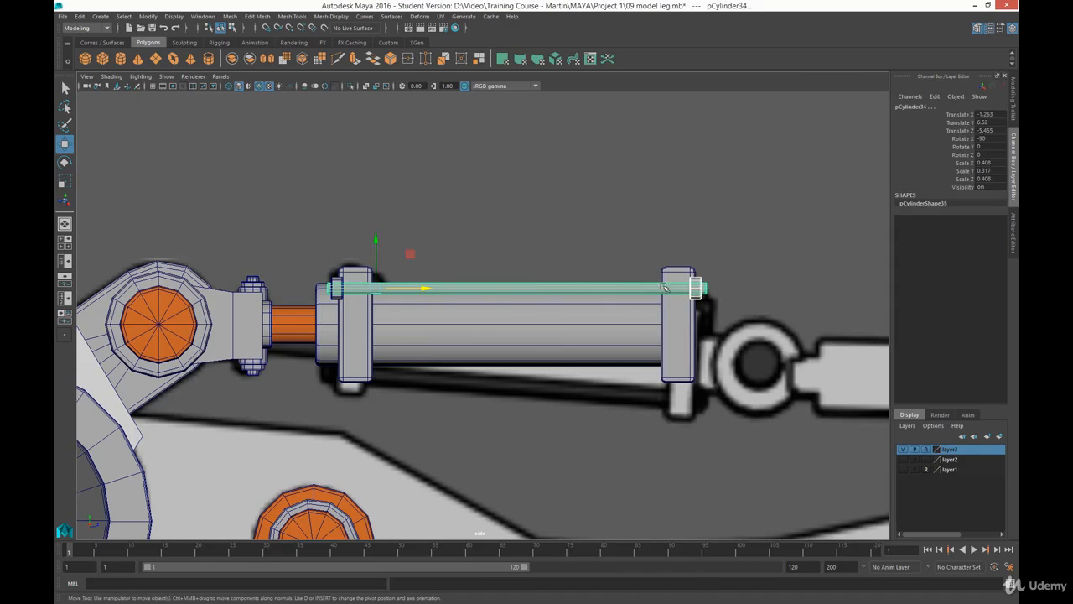
{"action": "left_click", "coordinate": [339, 285], "text": "shift"}
{"action": "key", "text": "space"}
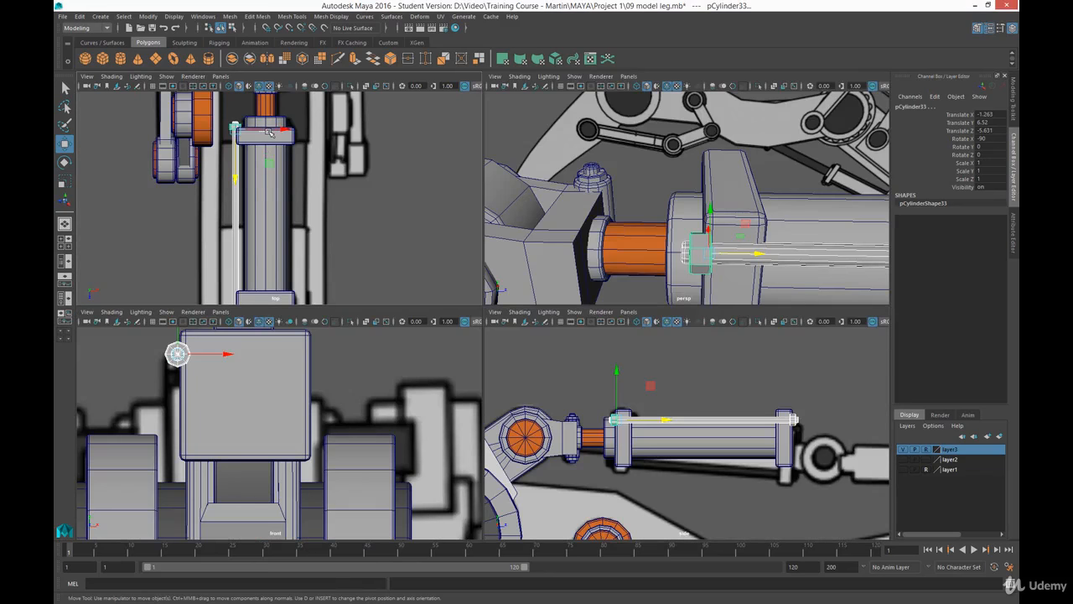
{"action": "left_click_drag", "start_coordinate": [263, 132], "coordinate": [271, 131]}
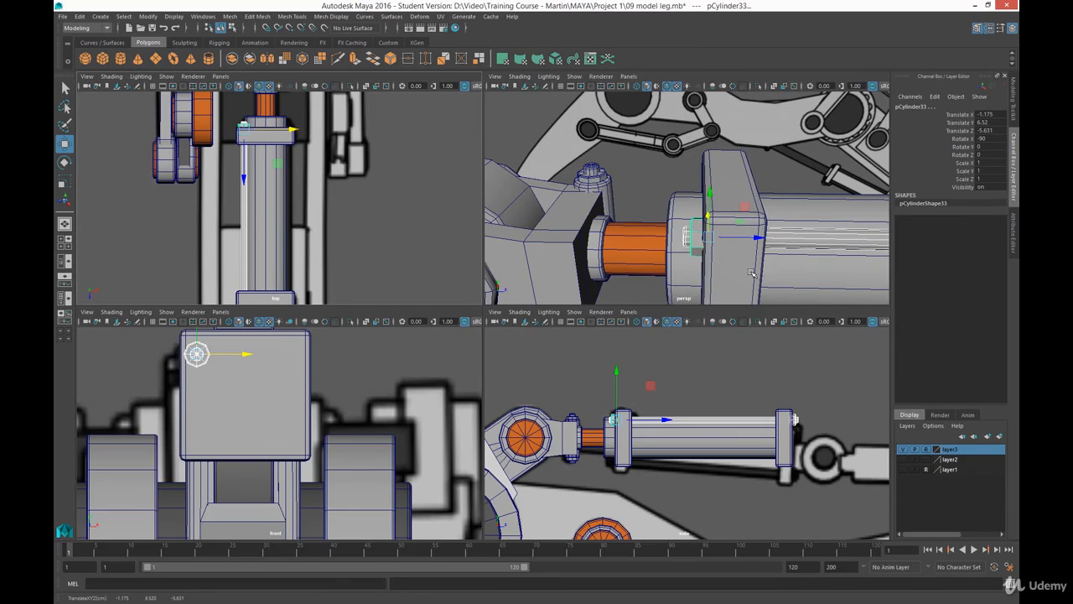
{"action": "left_click_drag", "start_coordinate": [770, 250], "coordinate": [838, 238], "text": "alt"}
{"action": "middle_click_drag", "start_coordinate": [702, 194], "coordinate": [693, 223], "text": "alt"}
Combine the tie rod and its two nuts into one mesh and duplicate it
{"action": "key", "text": "space"}
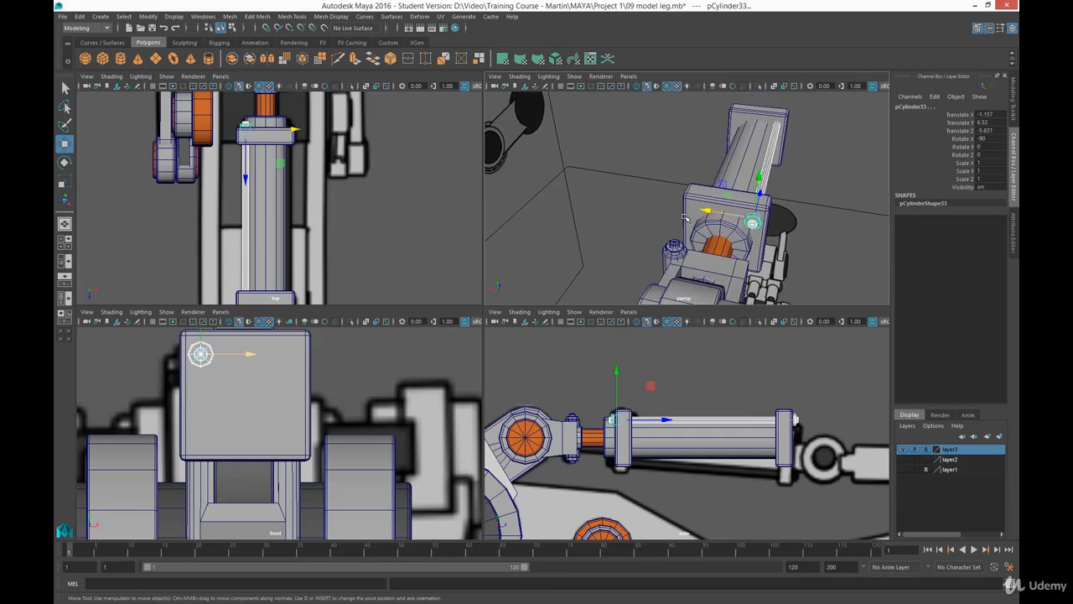
{"action": "mouse_move", "coordinate": [594, 244]}
{"action": "left_mouse_down", "text": "alt"}
{"action": "mouse_move", "coordinate": [607, 240]}
{"action": "mouse_move", "coordinate": [609, 252]}
{"action": "left_mouse_up", "text": "alt"}
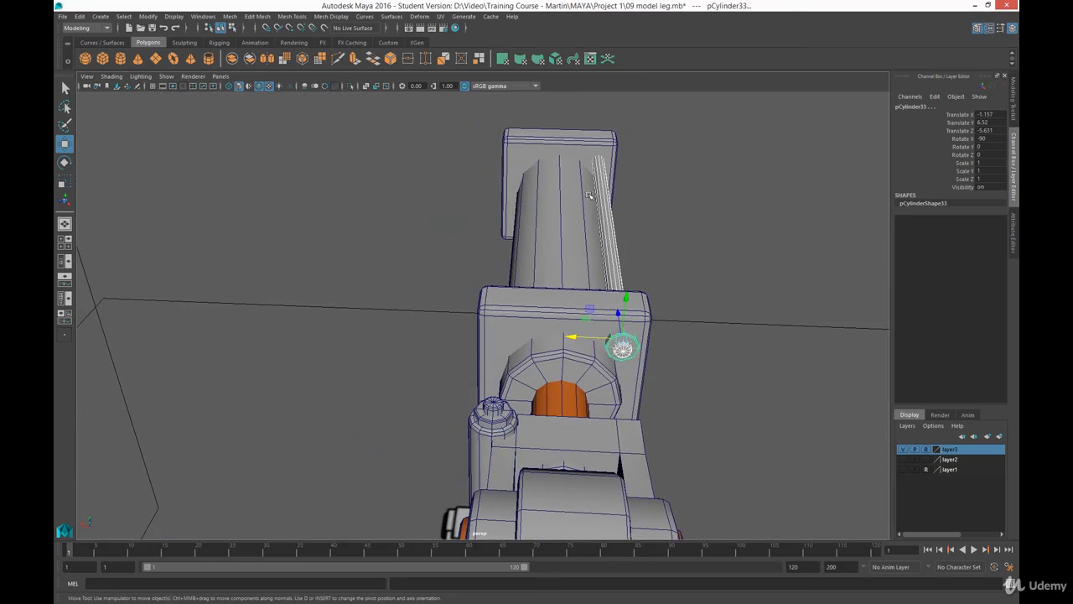
{"action": "left_click", "coordinate": [230, 17]}
{"action": "left_click", "coordinate": [249, 52]}
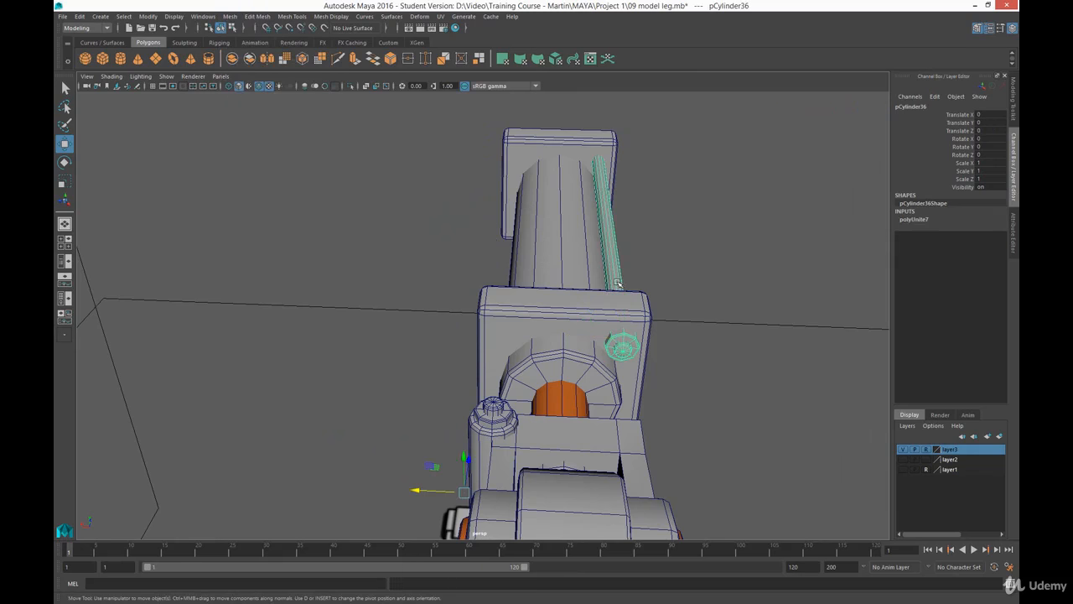
{"action": "key", "text": "ctrl+d"}
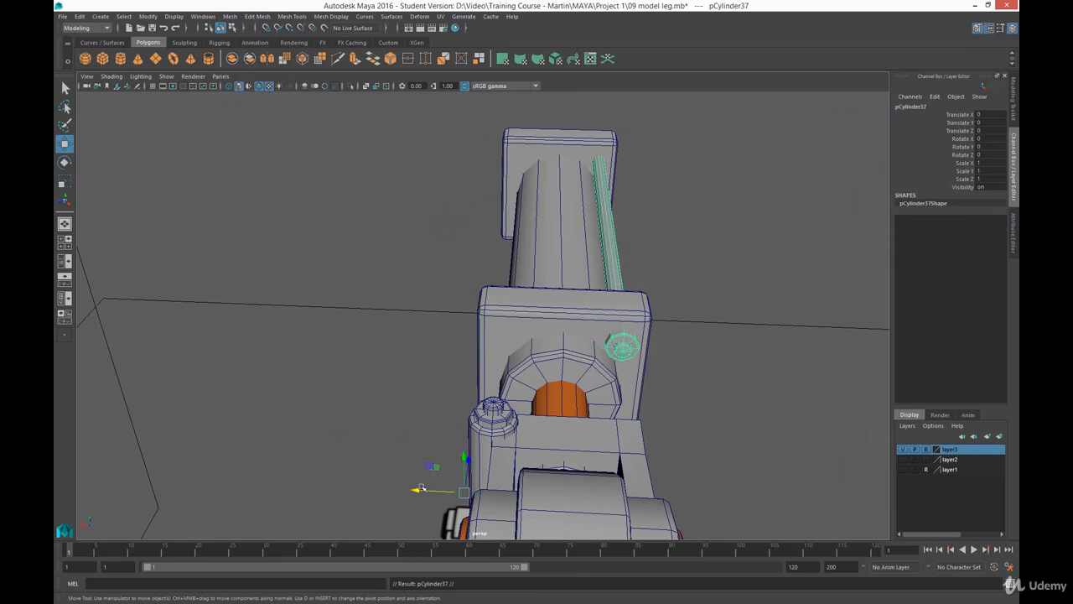
Move the copied tie rod across to Translate X 0.404, then duplicate both rods to the lower corners at Translate Y about -0.38
{"action": "left_click_drag", "start_coordinate": [419, 490], "coordinate": [391, 493]}
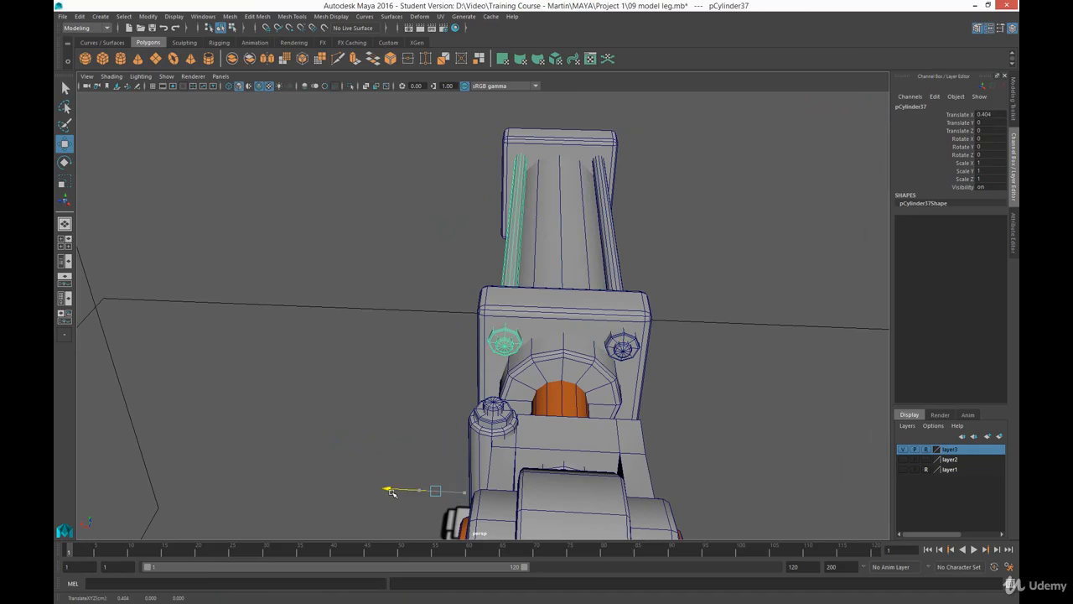
{"action": "left_click", "coordinate": [618, 273]}
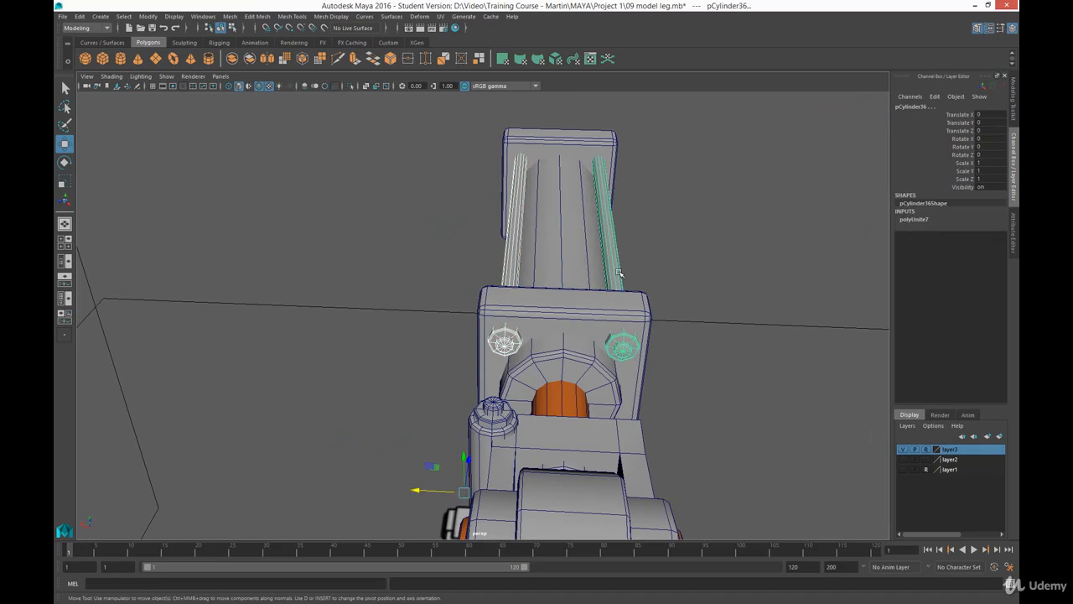
{"action": "key", "text": "ctrl+d"}
{"action": "left_click_drag", "start_coordinate": [582, 359], "coordinate": [608, 290], "text": "alt"}
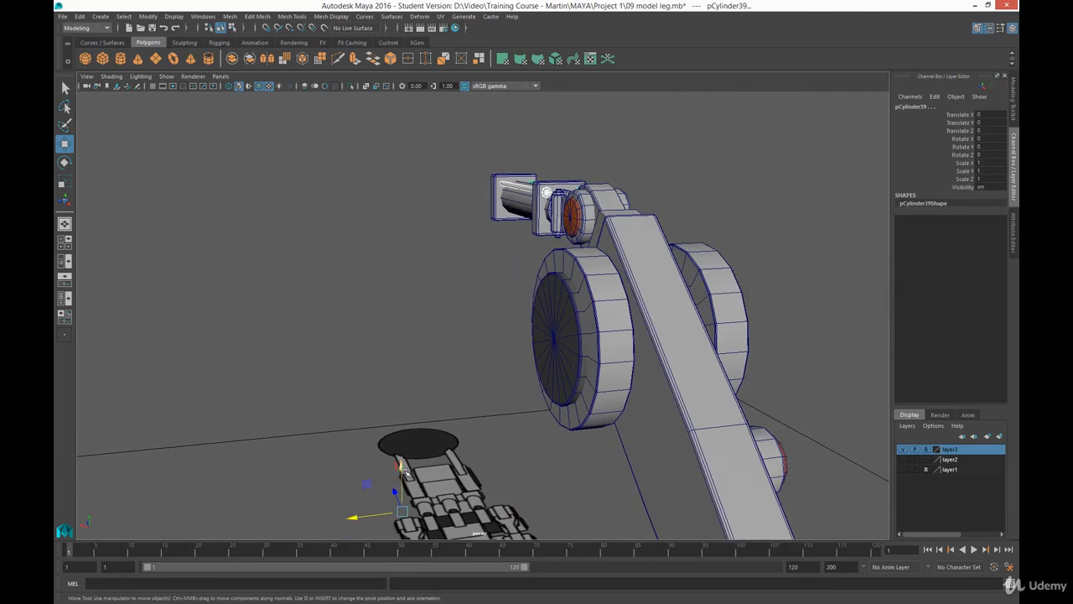
{"action": "left_click_drag", "start_coordinate": [400, 468], "coordinate": [401, 487]}
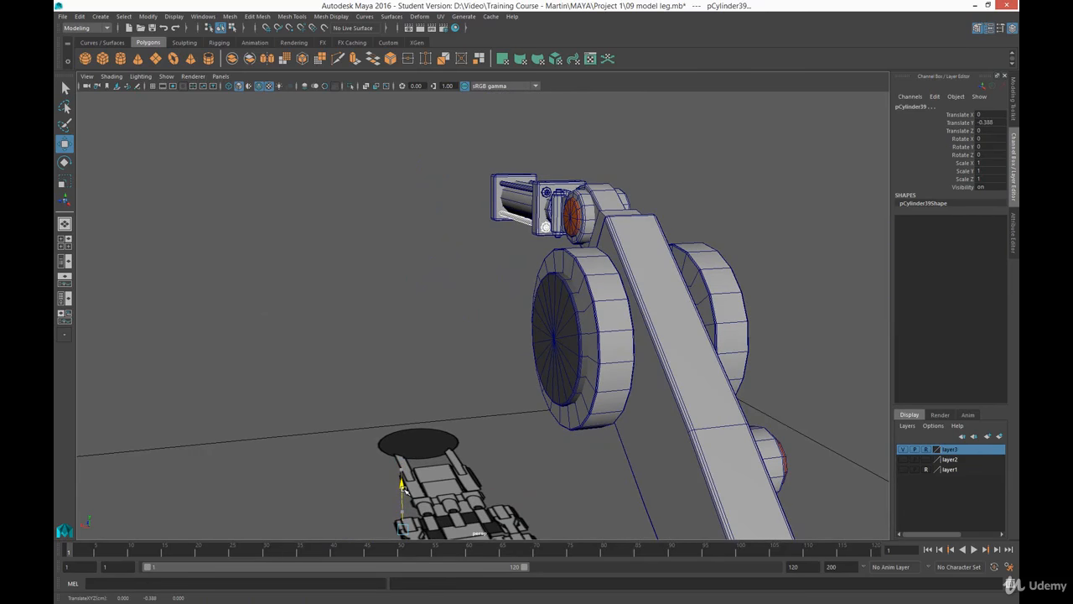
{"action": "left_click_drag", "start_coordinate": [576, 258], "coordinate": [550, 257], "text": "alt"}
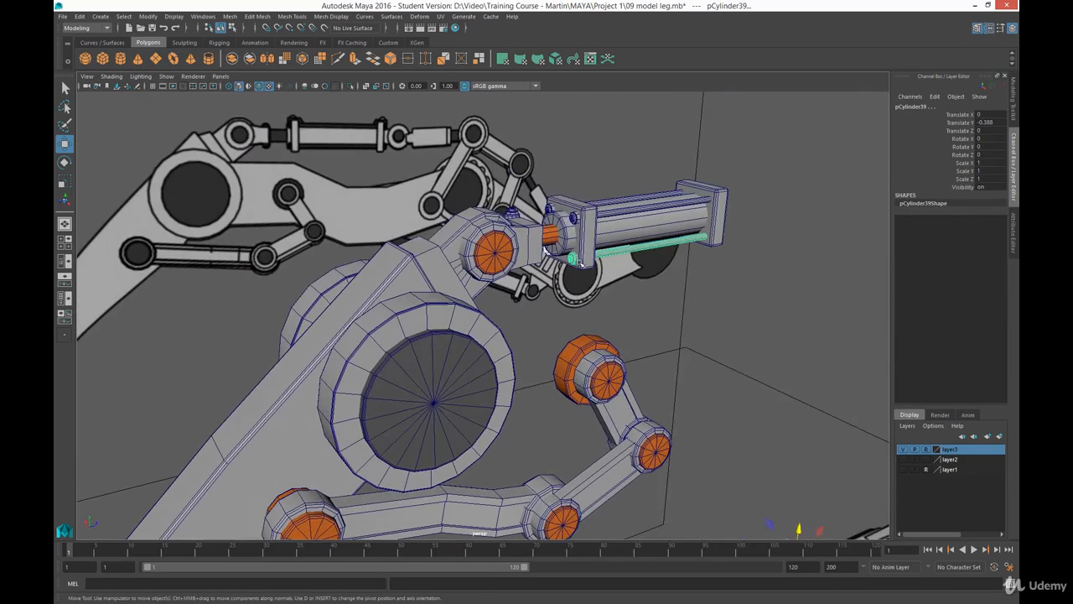
Deselect the tie rods and examine the finished rod assembly from several sides against the side-view reference drawing
{"action": "left_click", "coordinate": [711, 266]}
{"action": "left_click_drag", "start_coordinate": [663, 210], "coordinate": [587, 244], "text": "alt"}
{"action": "right_click_drag", "start_coordinate": [470, 329], "coordinate": [570, 294], "text": "alt"}
{"action": "left_click_drag", "start_coordinate": [425, 229], "coordinate": [438, 264], "text": "alt"}
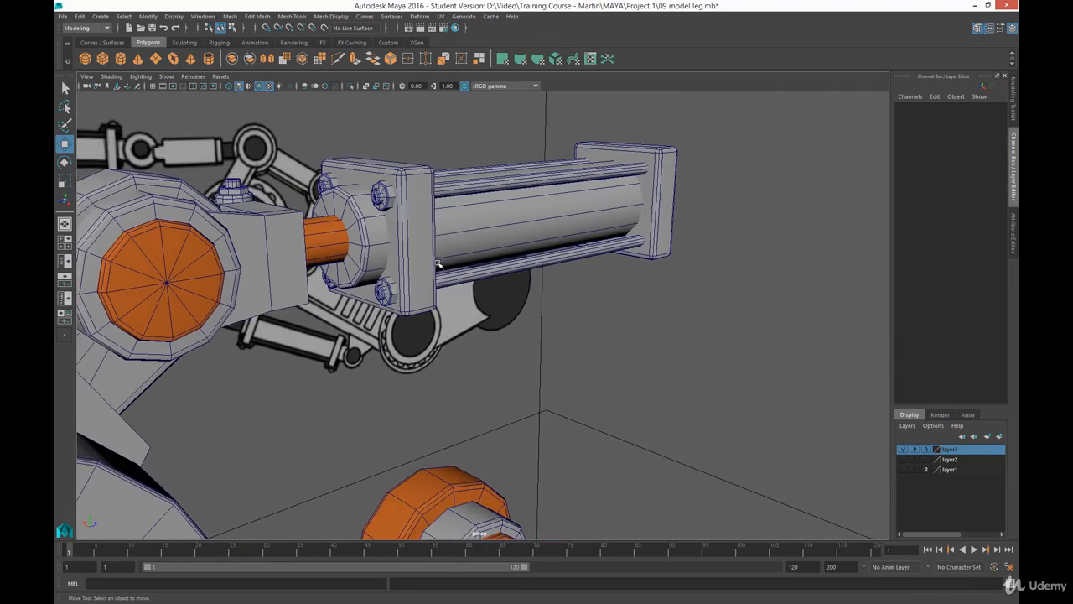
{"action": "left_click_drag", "start_coordinate": [549, 257], "coordinate": [541, 299], "text": "alt"}
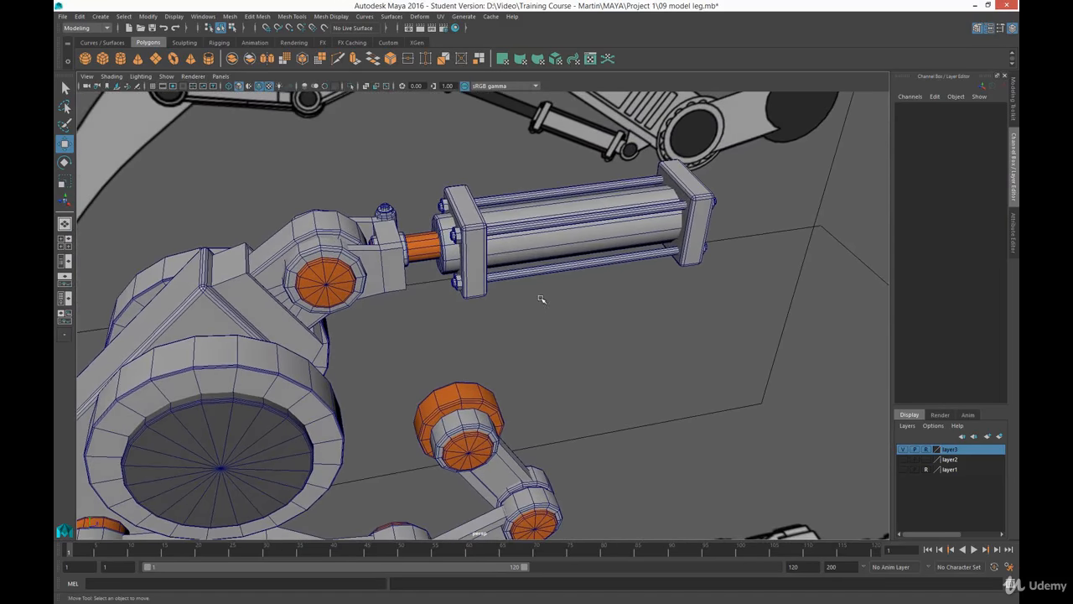
{"action": "left_click_drag", "start_coordinate": [477, 333], "coordinate": [503, 383], "text": "alt"}
{"action": "left_click_drag", "start_coordinate": [491, 290], "coordinate": [480, 387], "text": "alt"}
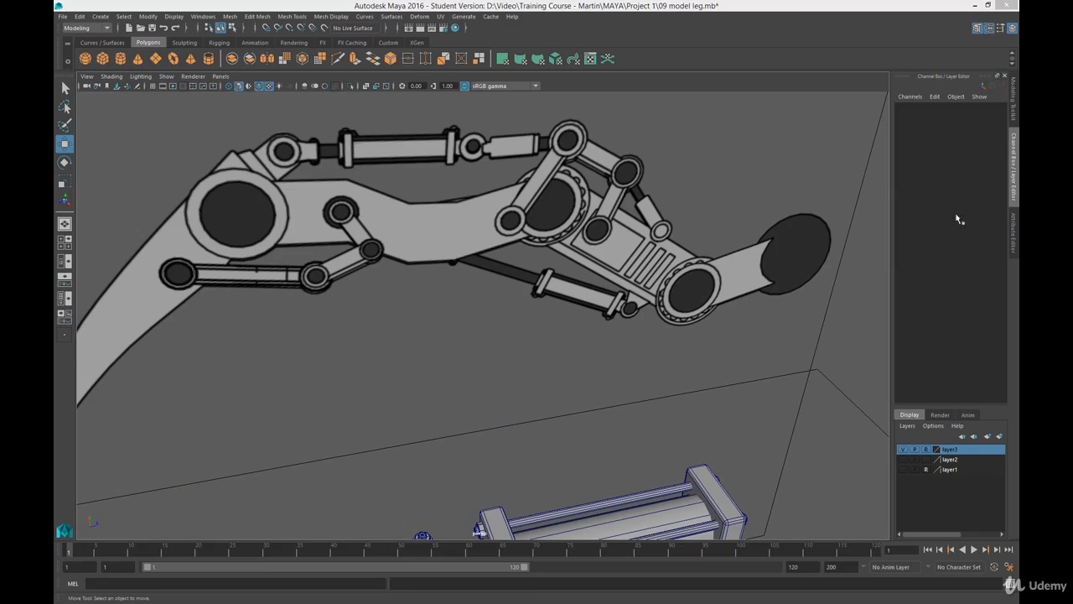
{"action": "middle_click_drag", "start_coordinate": [513, 352], "coordinate": [439, 249], "text": "alt"}
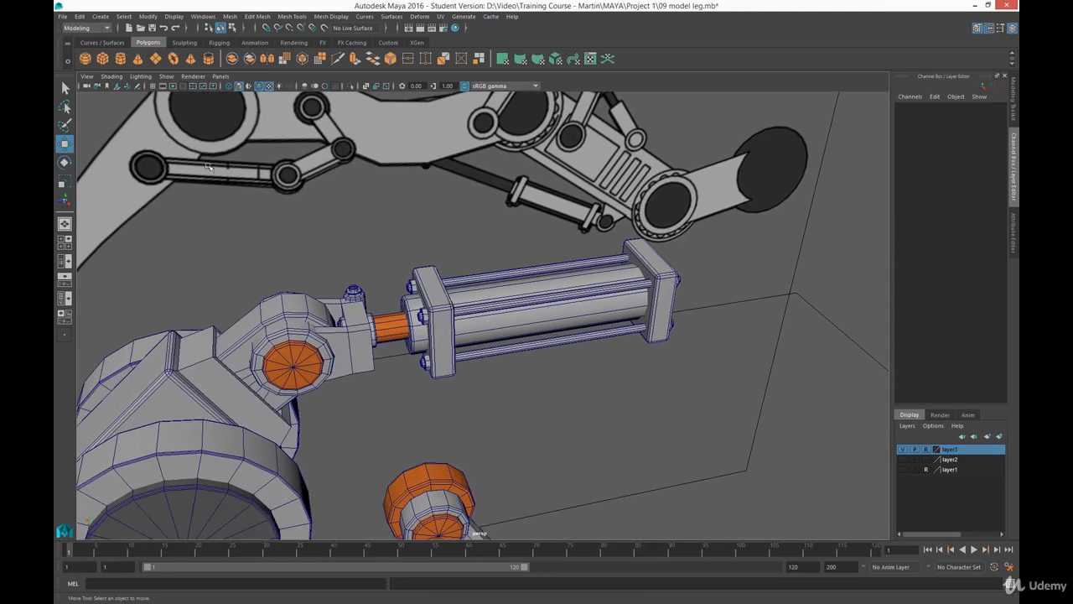
Create a polygon cube about 0.23 wide, 0.21 high and 0.32 deep over the rod-side end plate in the top view
{"action": "left_click", "coordinate": [102, 58]}
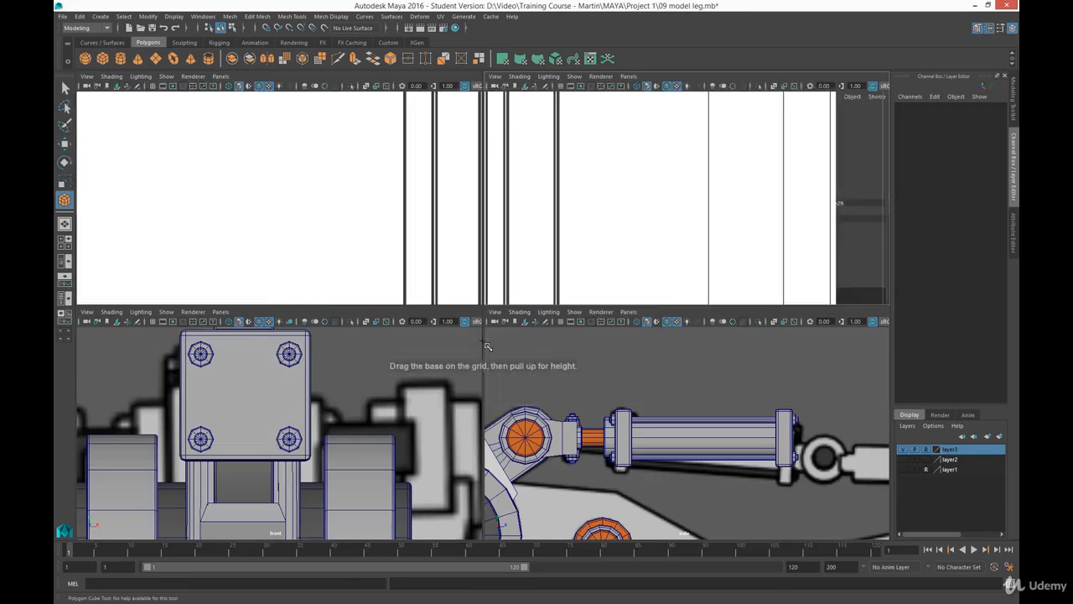
{"action": "key", "text": "space"}
{"action": "key", "text": "space"}
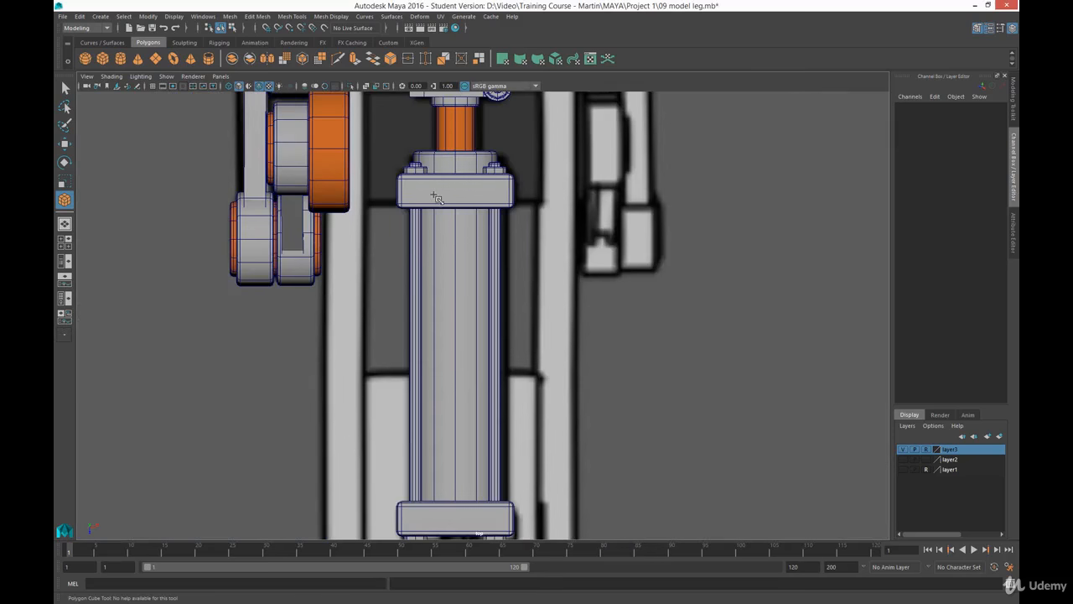
{"action": "key", "text": "4"}
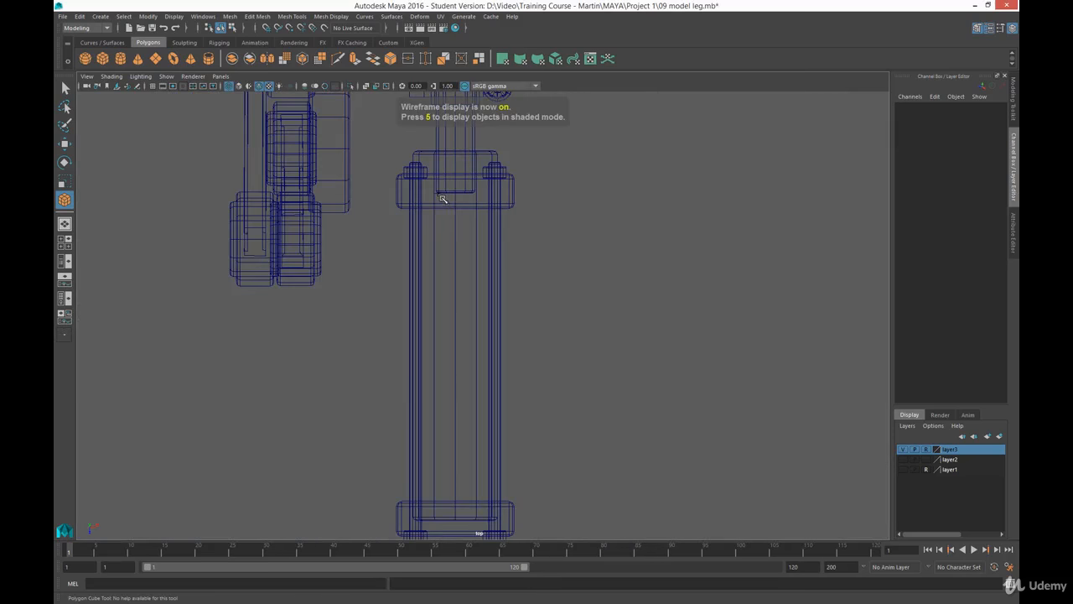
{"action": "left_click_drag", "start_coordinate": [437, 194], "coordinate": [481, 254]}
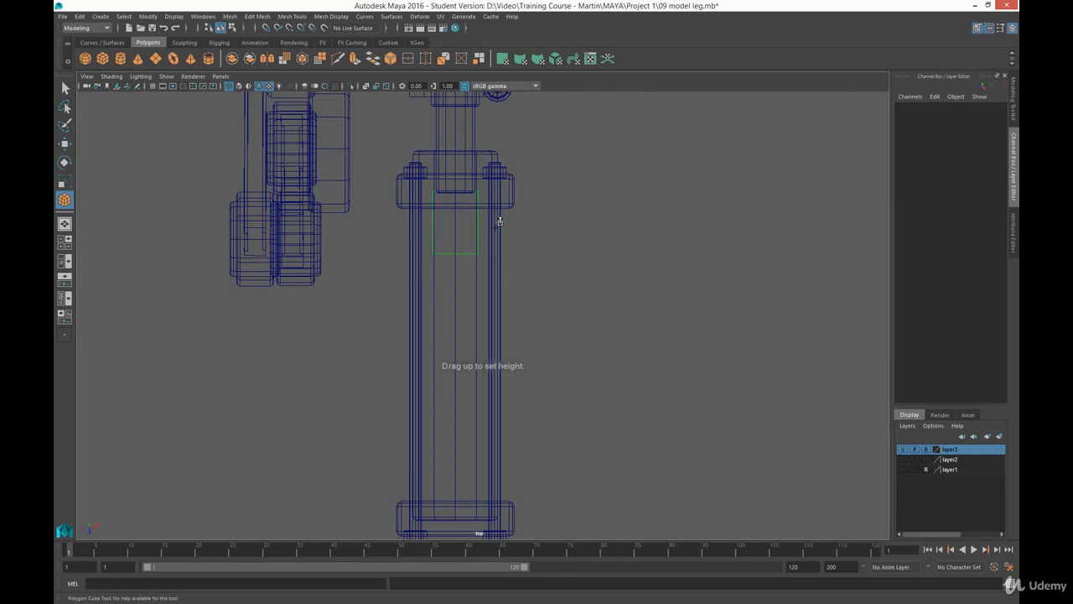
{"action": "left_click", "coordinate": [507, 179]}
Raise the cube to the top of the rod-side end plate, at about Translate Y 6.631 and Translate Z -5.533
{"action": "key", "text": "space"}
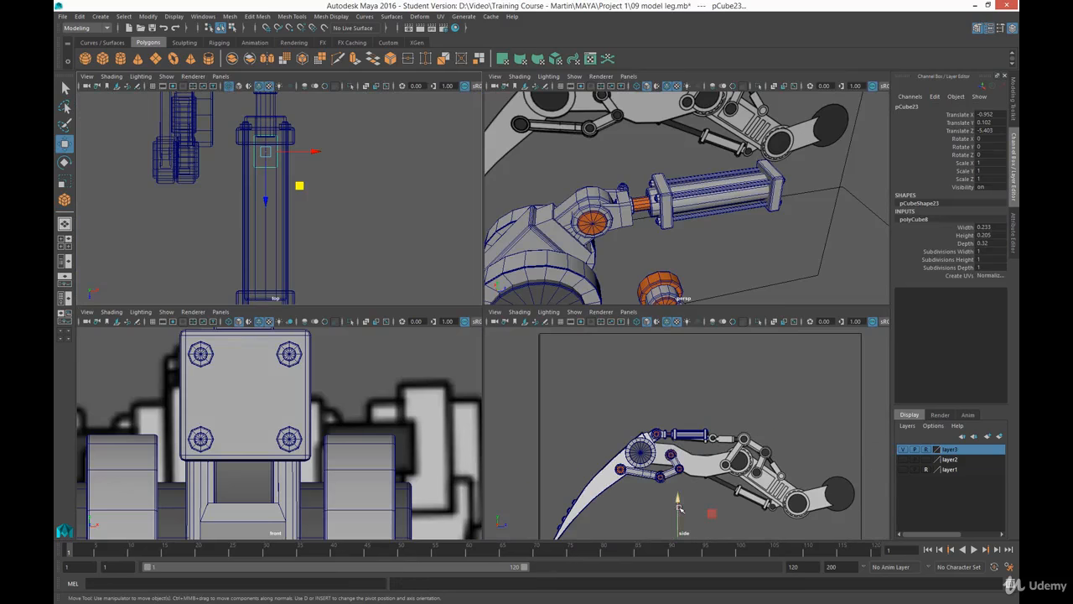
{"action": "left_click_drag", "start_coordinate": [679, 508], "coordinate": [702, 373]}
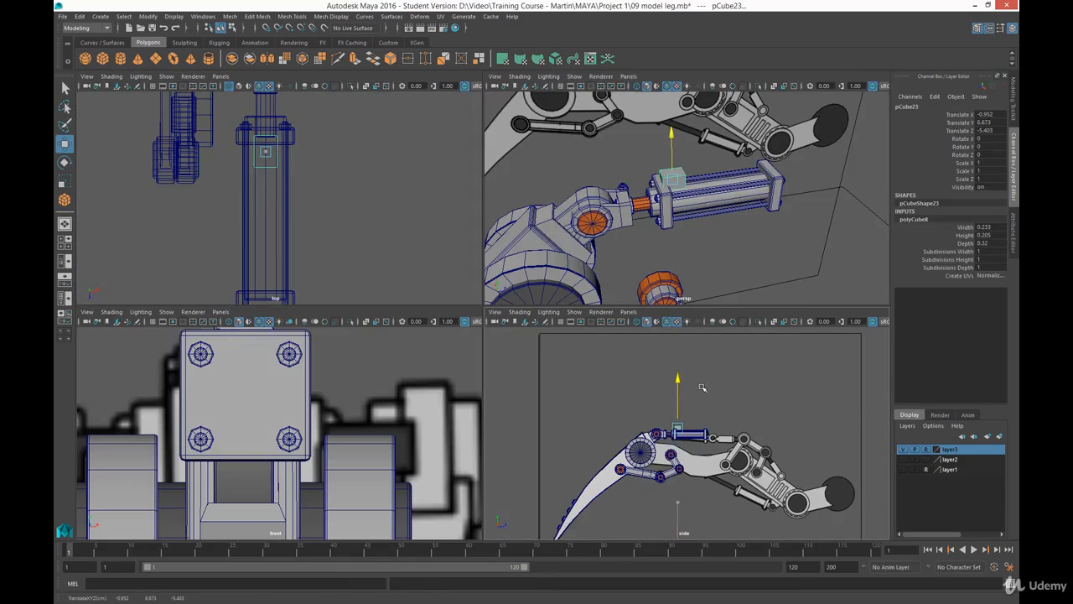
{"action": "key", "text": "space"}
{"action": "scroll", "coordinate": [428, 311], "scroll_direction": "up", "scroll_amount": 10}
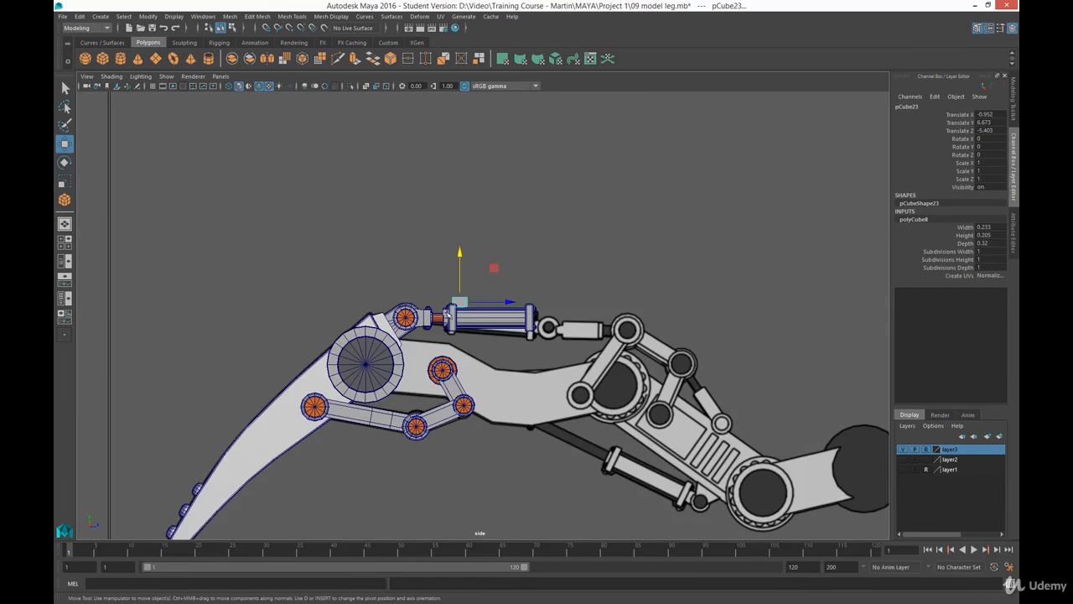
{"action": "scroll", "coordinate": [375, 299], "scroll_direction": "up", "scroll_amount": 5}
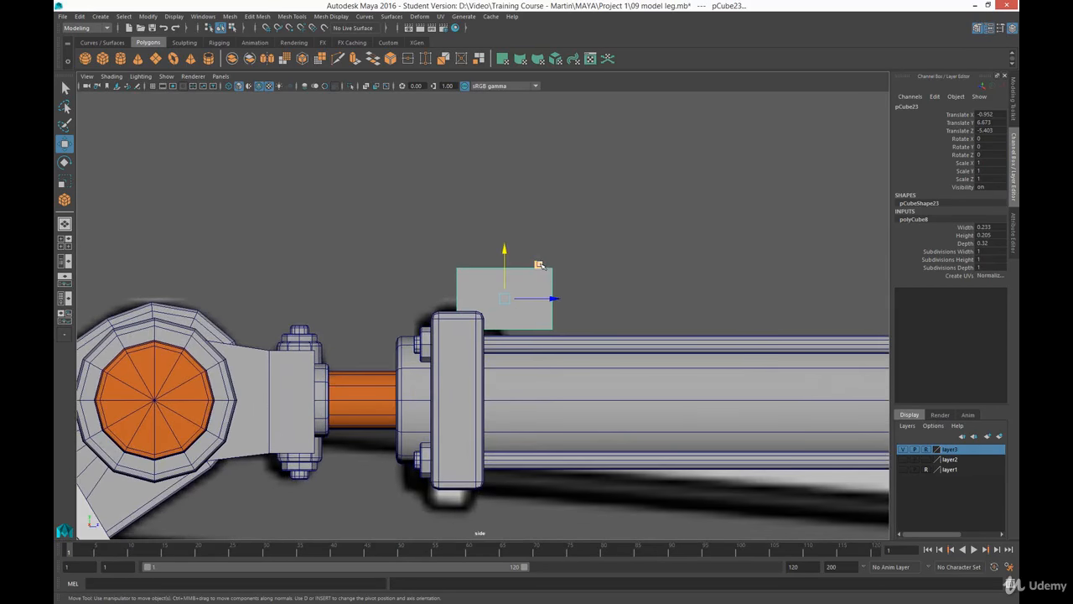
{"action": "middle_click_drag", "start_coordinate": [539, 265], "coordinate": [500, 277]}
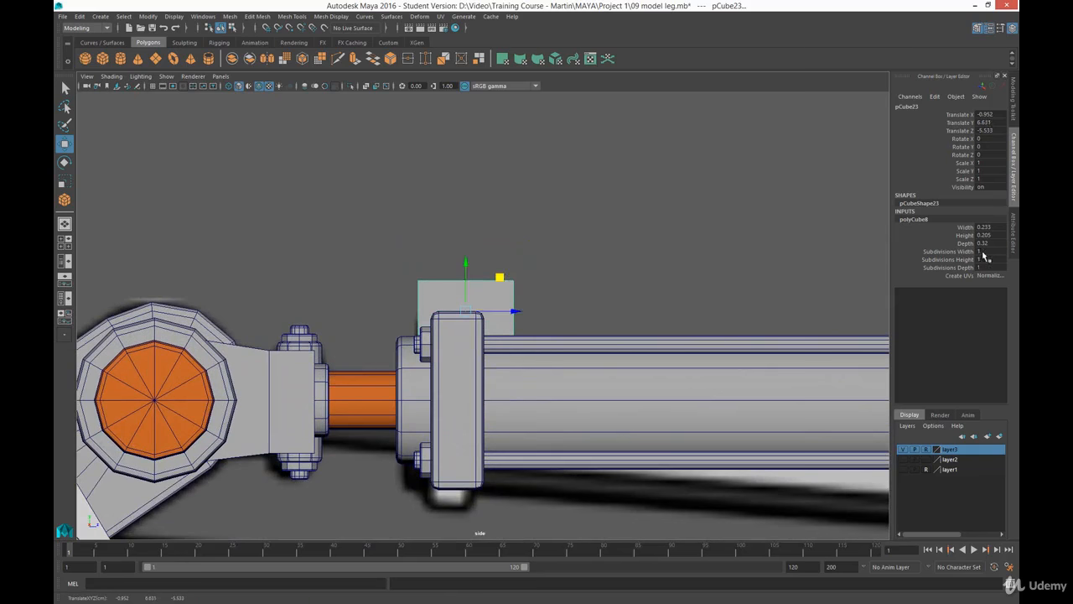
Bevel the cube's edges with a fraction of 0.3 and 2 segments
{"action": "left_click", "coordinate": [1015, 117]}
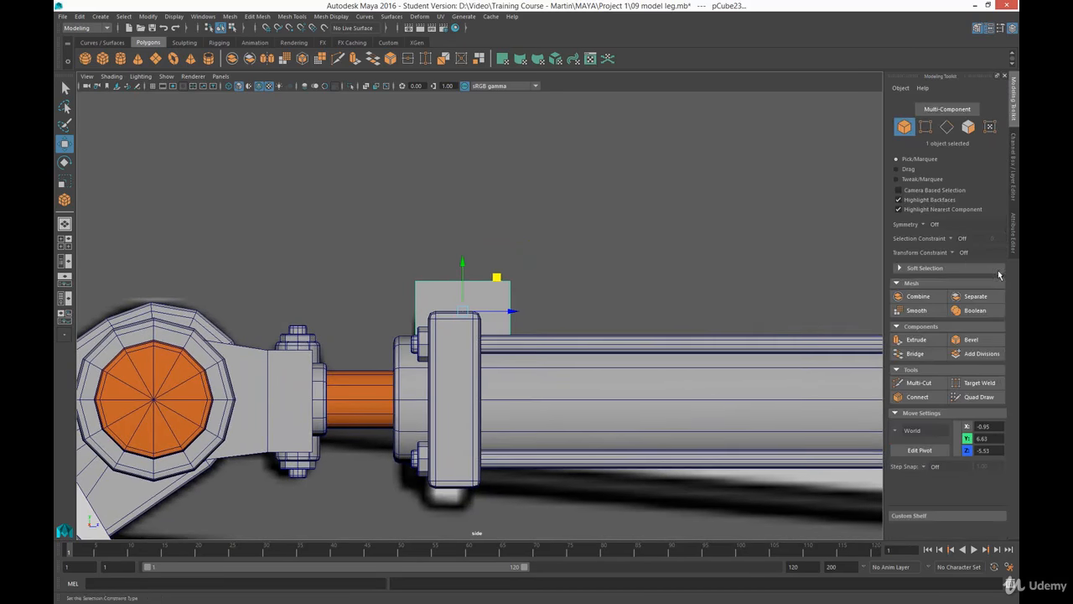
{"action": "left_click", "coordinate": [973, 340]}
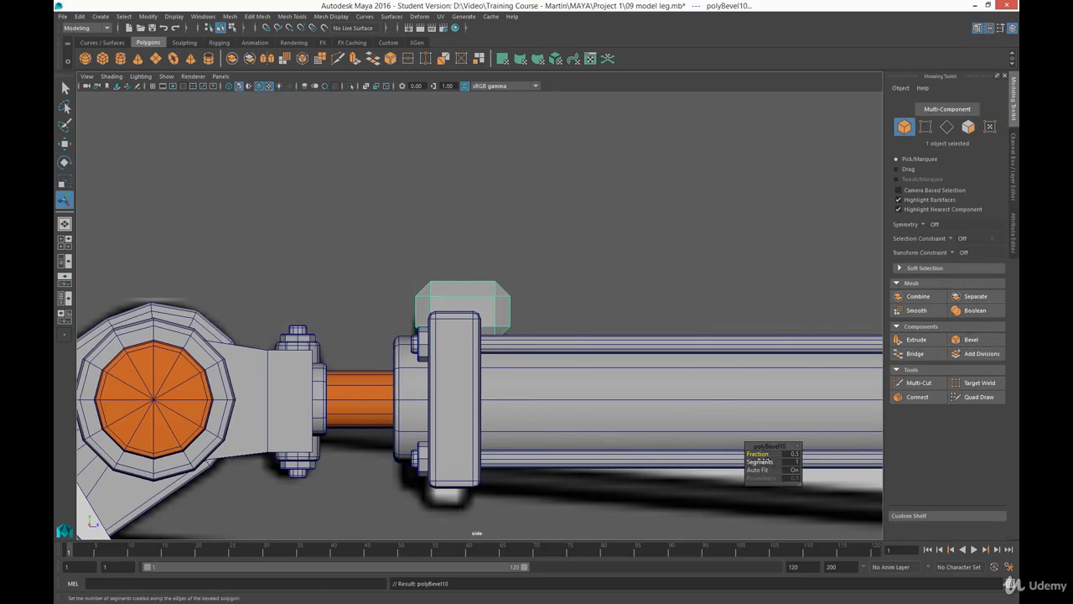
{"action": "left_click_drag", "start_coordinate": [768, 455], "coordinate": [762, 462]}
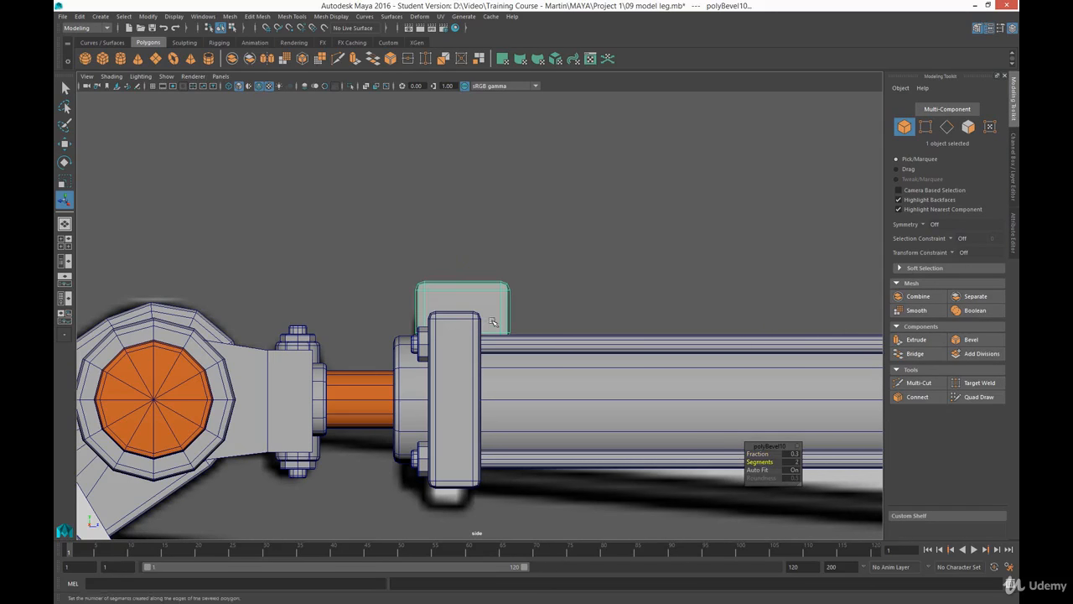
Move the block's lower vertices on the barrel side outward along Z to about -5.31, giving that face a slope
{"action": "right_click_drag", "start_coordinate": [499, 298], "coordinate": [448, 295]}
{"action": "left_click_drag", "start_coordinate": [490, 268], "coordinate": [528, 348]}
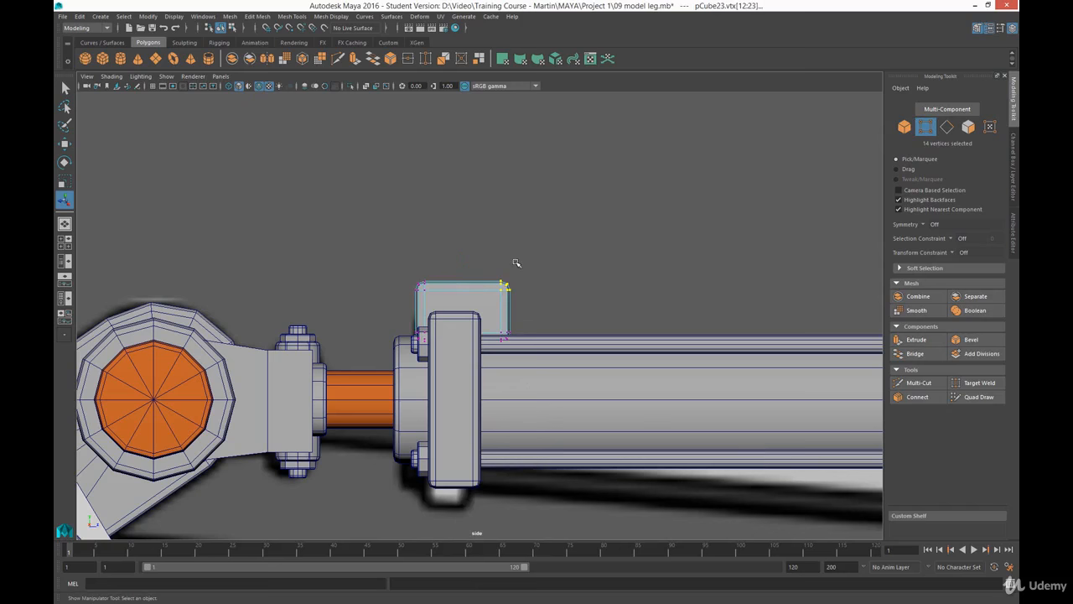
{"action": "left_click_drag", "start_coordinate": [540, 327], "coordinate": [575, 343]}
{"action": "key", "text": "w"}
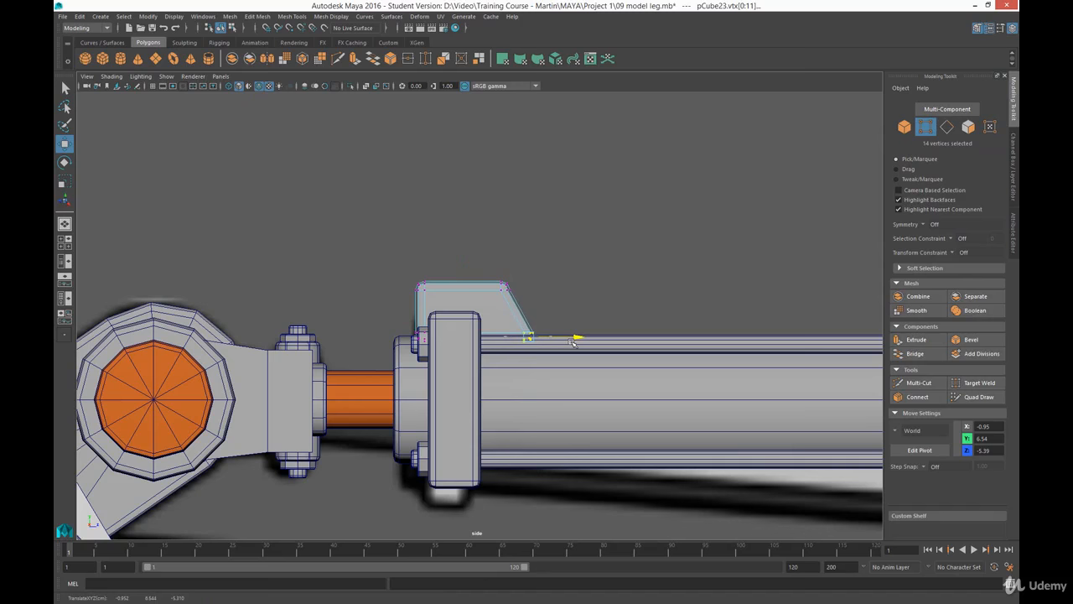
{"action": "left_click_drag", "start_coordinate": [573, 342], "coordinate": [574, 342]}
Select all vertices of the sloped block and lower them slightly so that it sits deeper on the barrel and end plate
{"action": "key", "text": "space"}
{"action": "key", "text": "space"}
{"action": "left_click_drag", "start_coordinate": [470, 277], "coordinate": [529, 206], "text": "alt"}
{"action": "right_click_drag", "start_coordinate": [529, 207], "coordinate": [537, 350], "text": "alt"}
{"action": "right_click_drag", "start_coordinate": [533, 172], "coordinate": [537, 359], "text": "alt"}
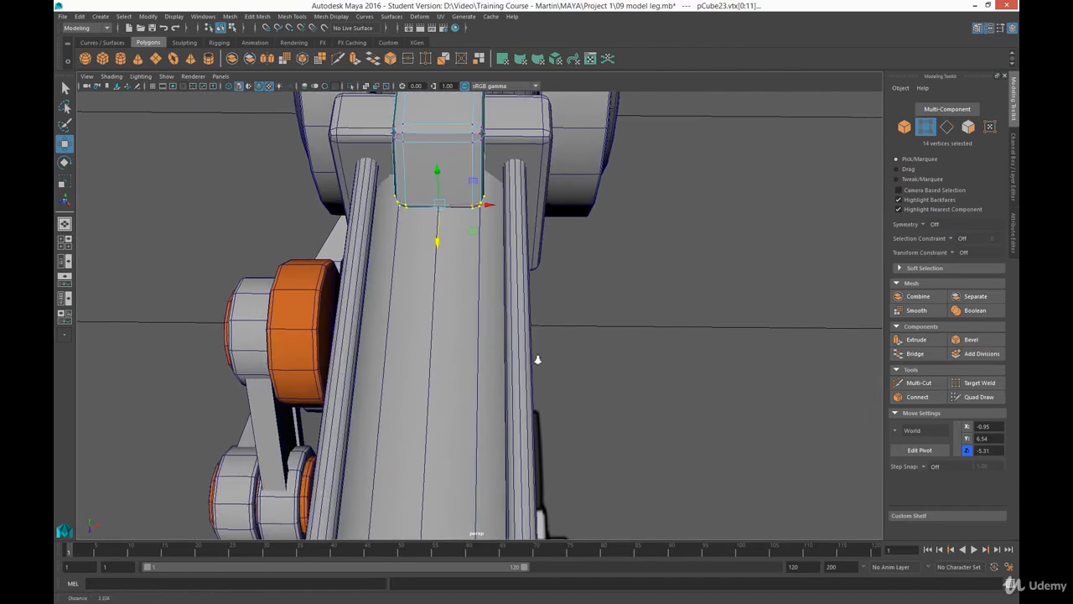
{"action": "middle_click_drag", "start_coordinate": [480, 257], "coordinate": [504, 347], "text": "alt"}
{"action": "left_click_drag", "start_coordinate": [504, 347], "coordinate": [305, 303], "text": "alt"}
{"action": "left_click_drag", "start_coordinate": [327, 161], "coordinate": [499, 275]}
{"action": "left_click_drag", "start_coordinate": [437, 199], "coordinate": [444, 214]}
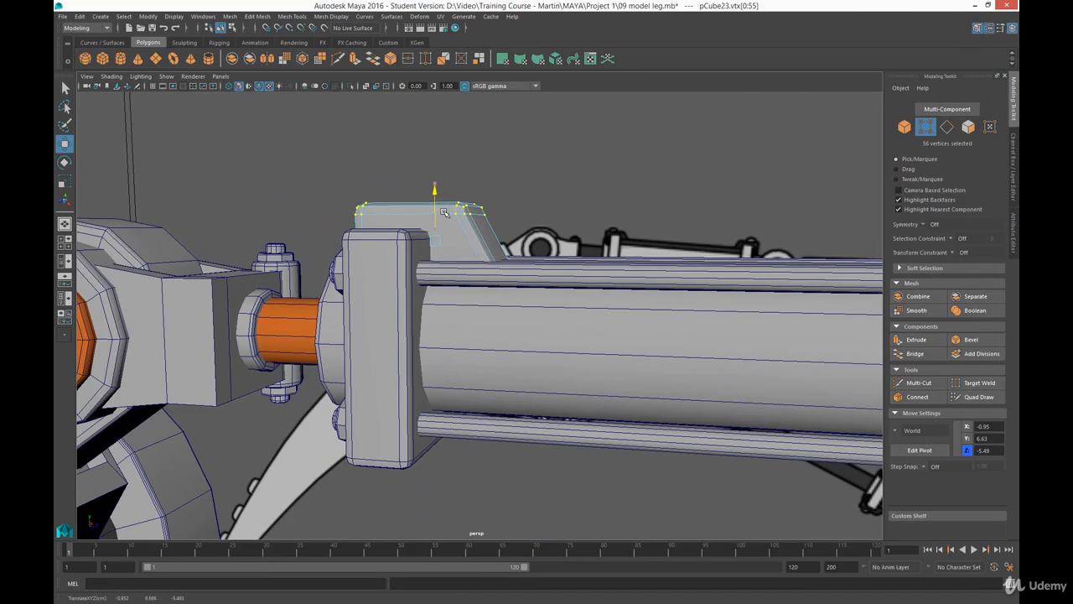
Scale the block's top vertices narrower along X so that its sides taper upward
{"action": "left_click_drag", "start_coordinate": [500, 275], "coordinate": [537, 228], "text": "alt"}
{"action": "left_click_drag", "start_coordinate": [411, 176], "coordinate": [504, 212]}
{"action": "key", "text": "r"}
{"action": "left_click_drag", "start_coordinate": [504, 214], "coordinate": [490, 276], "text": "alt"}
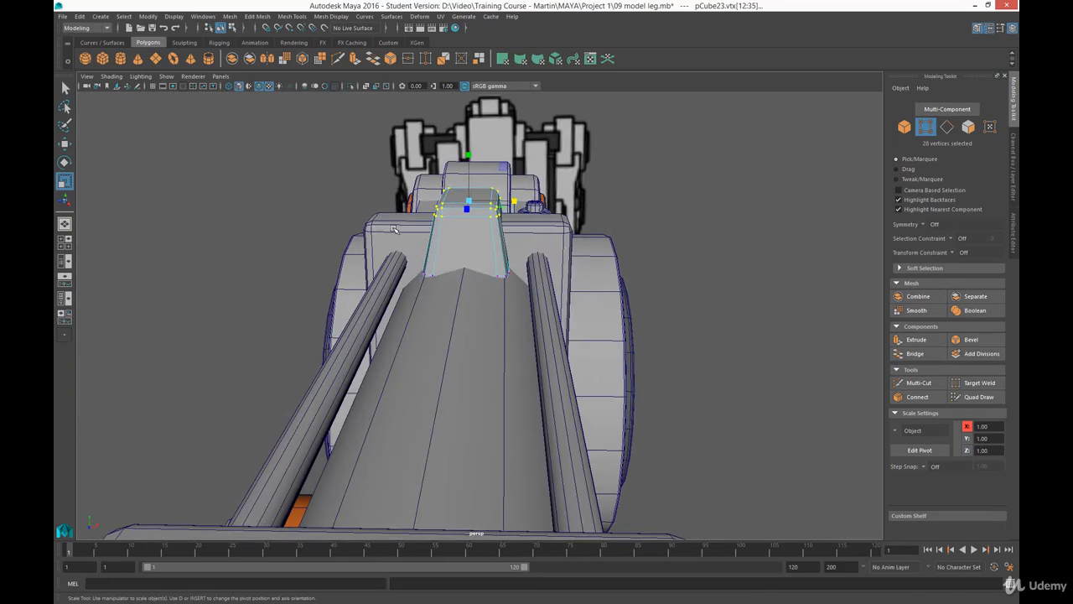
Lower the block's bottom vertices to about Y 6.48 so that its base sinks into the barrel, and check it in wireframe
{"action": "left_click_drag", "start_coordinate": [394, 230], "coordinate": [484, 232], "text": "alt"}
{"action": "key", "text": "w"}
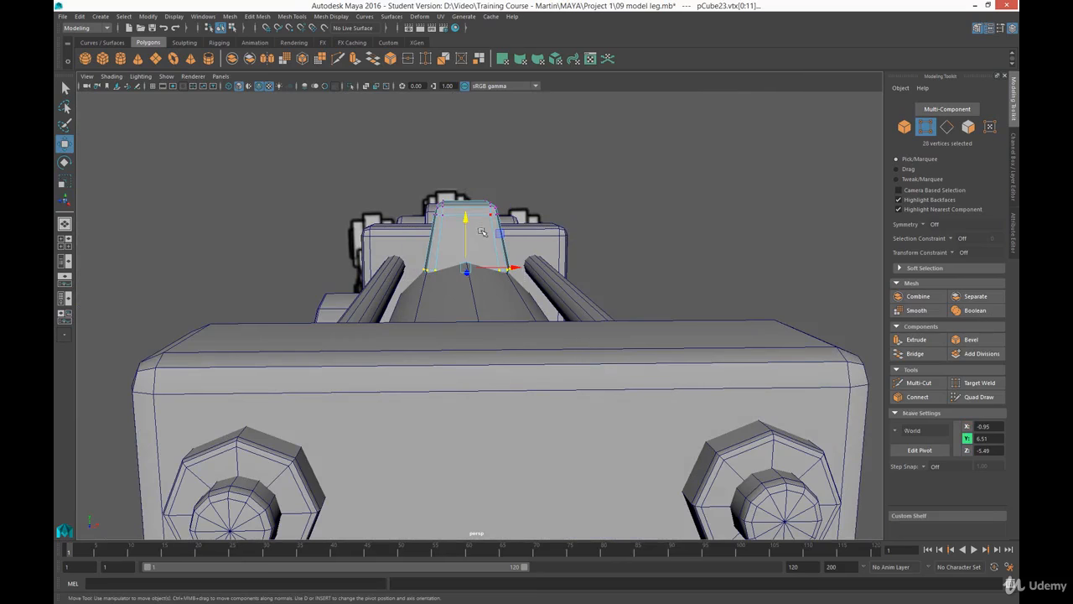
{"action": "mouse_move", "coordinate": [430, 270]}
{"action": "left_mouse_down", "text": "alt"}
{"action": "mouse_move", "coordinate": [566, 283]}
{"action": "mouse_move", "coordinate": [405, 304]}
{"action": "left_mouse_up", "text": "alt"}
{"action": "key", "text": "4"}
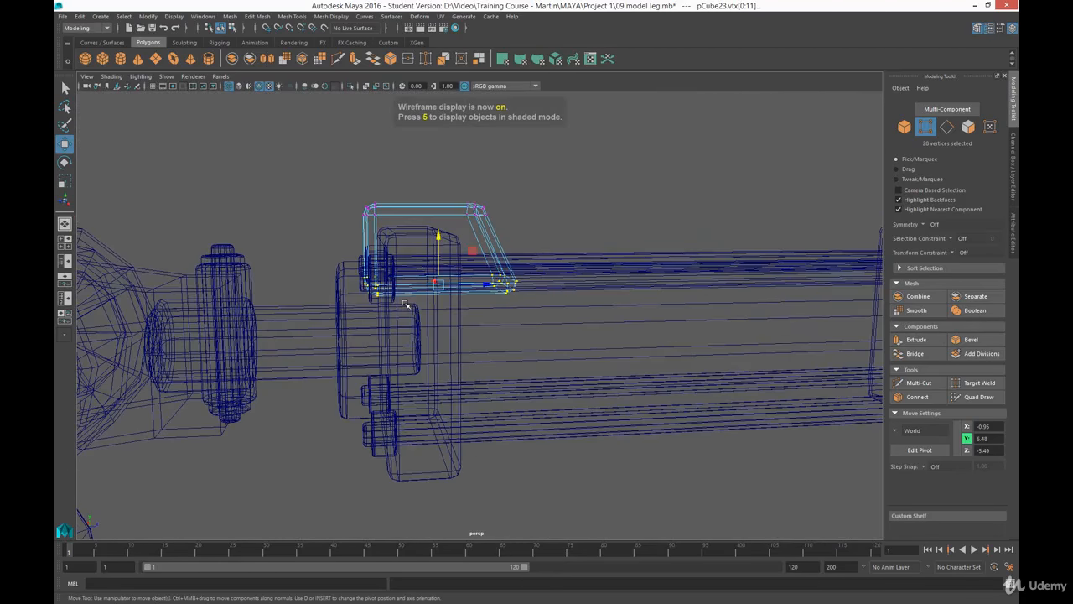
Select and delete the hidden bottom faces of the tapered block
{"action": "right_click_drag", "start_coordinate": [438, 228], "coordinate": [470, 240]}
{"action": "left_click_drag", "start_coordinate": [549, 262], "coordinate": [555, 361]}
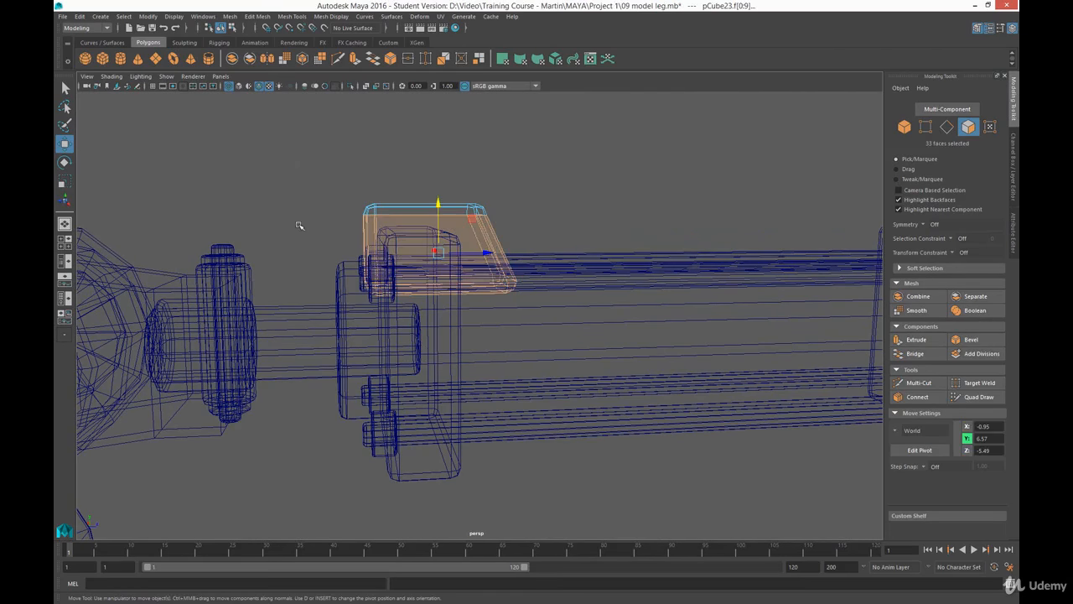
{"action": "left_click_drag", "start_coordinate": [350, 215], "coordinate": [532, 238], "text": "alt"}
{"action": "key", "text": "Delete"}
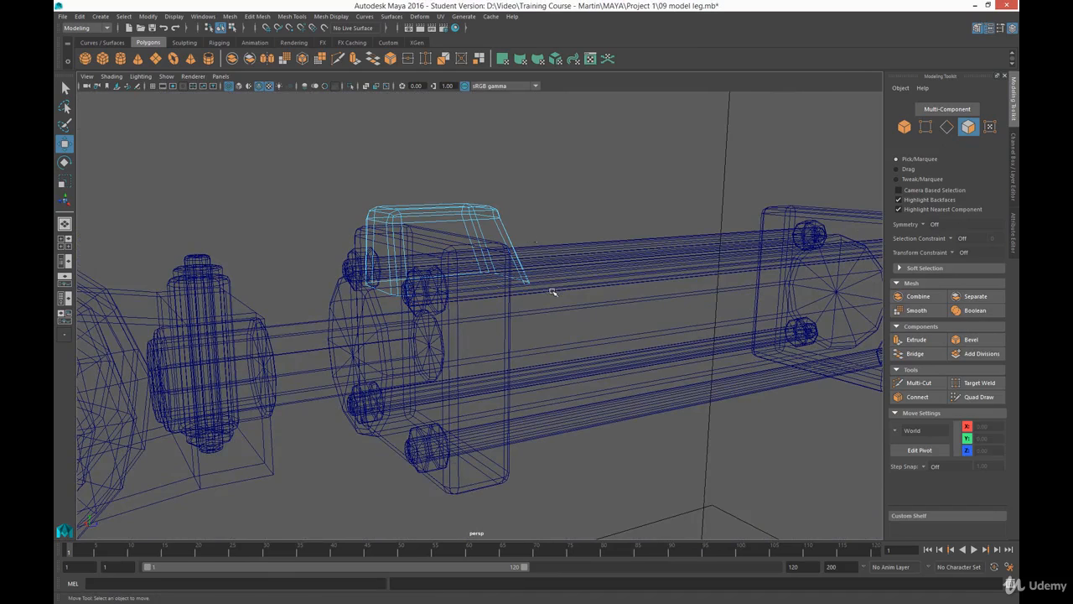
Return the block to object mode and restore the shaded, textured display
{"action": "right_click_drag", "start_coordinate": [488, 215], "coordinate": [488, 241]}
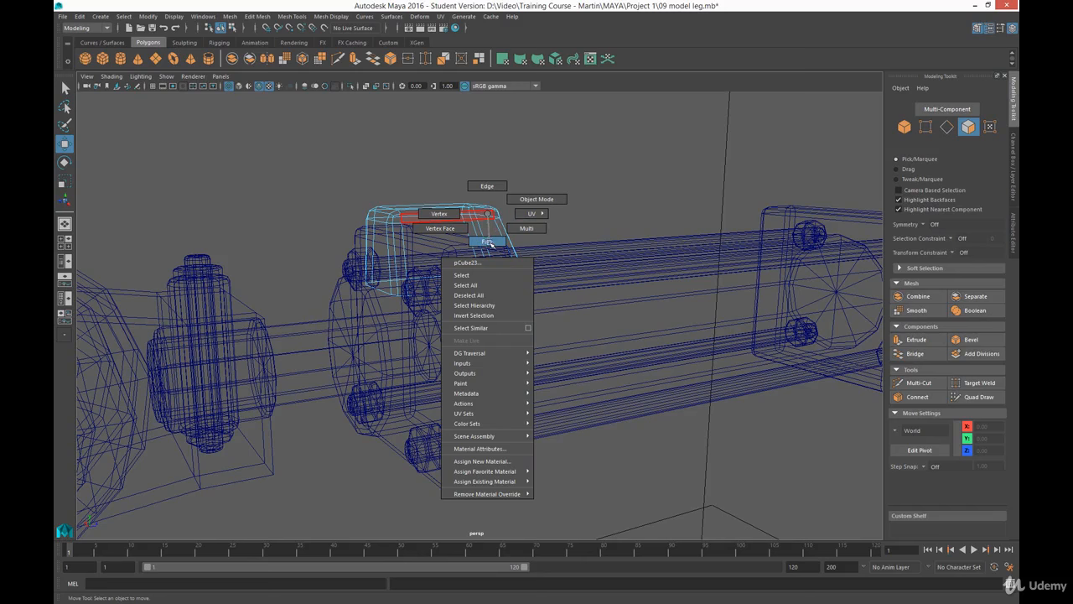
{"action": "right_click_drag", "start_coordinate": [488, 242], "coordinate": [530, 200]}
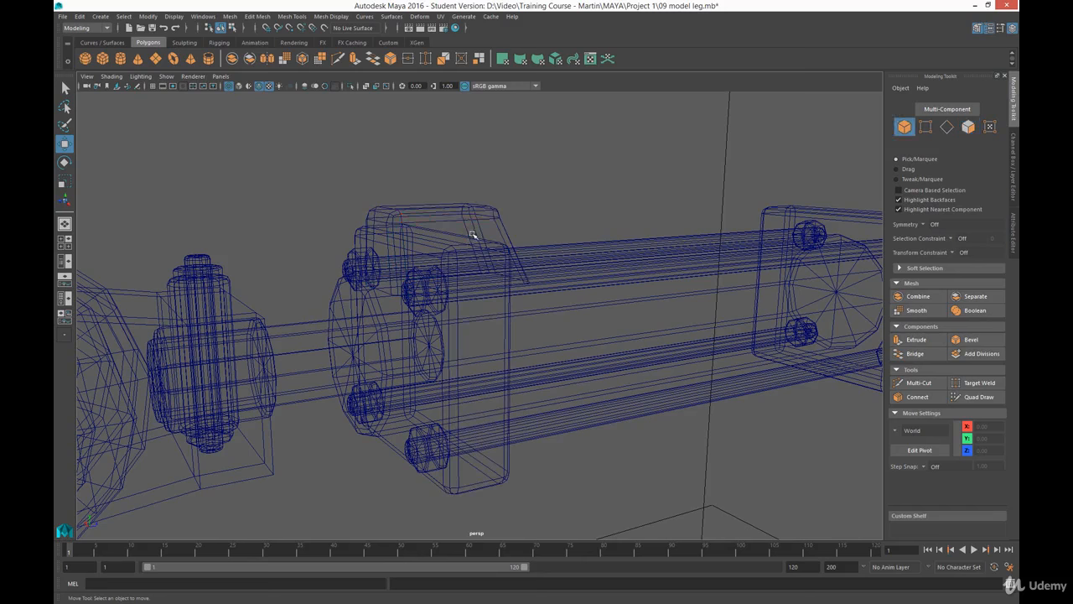
{"action": "key", "text": "5"}
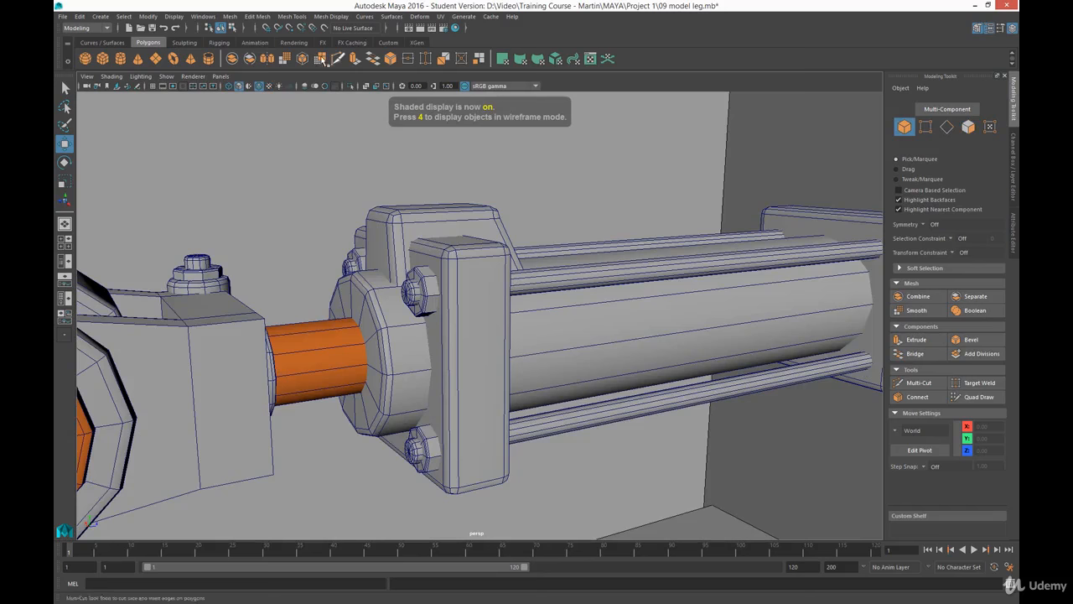
{"action": "left_click", "coordinate": [268, 86]}
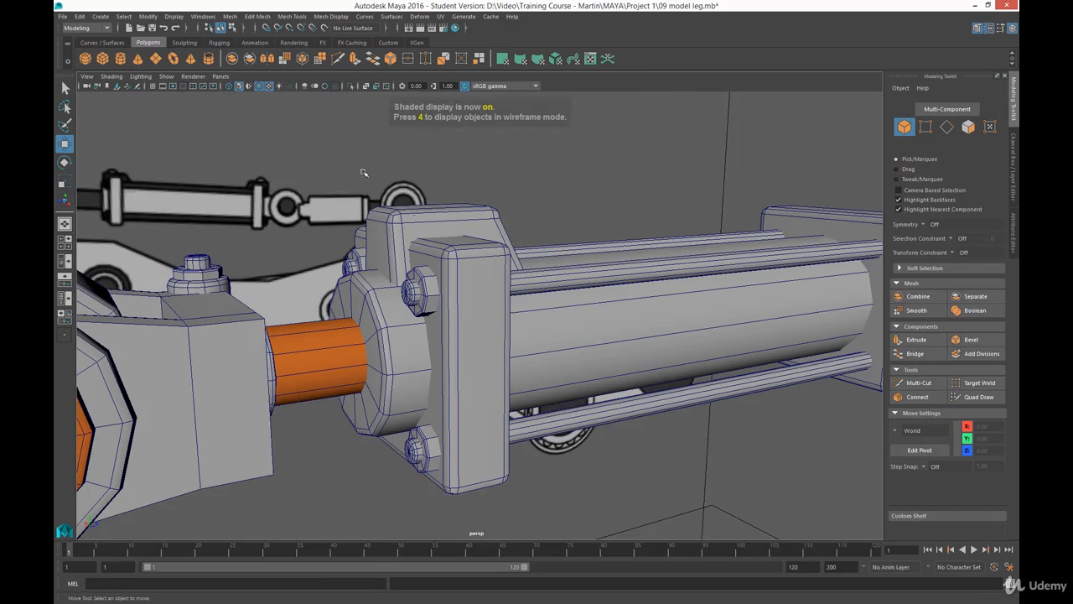
{"action": "left_click_drag", "start_coordinate": [503, 245], "coordinate": [529, 311], "text": "alt"}
{"action": "left_click_drag", "start_coordinate": [465, 278], "coordinate": [413, 304], "text": "alt"}
{"action": "right_click_drag", "start_coordinate": [412, 304], "coordinate": [619, 406], "text": "alt"}
{"action": "middle_click_drag", "start_coordinate": [641, 319], "coordinate": [587, 333], "text": "alt"}
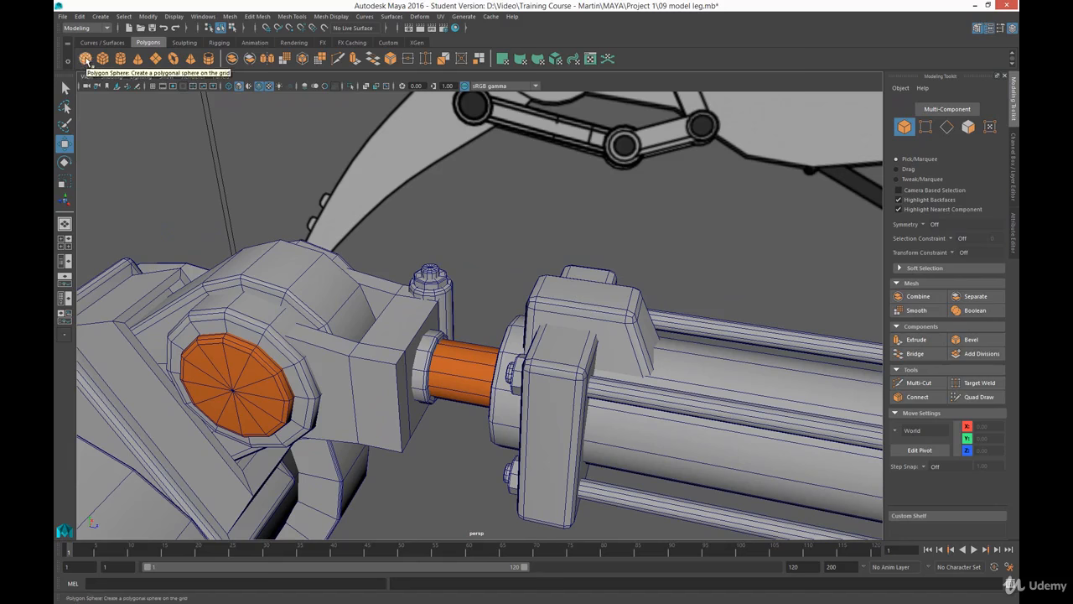
Create a polygon sphere of about 0.077 radius over the tapered block in the top view
{"action": "left_click", "coordinate": [87, 60]}
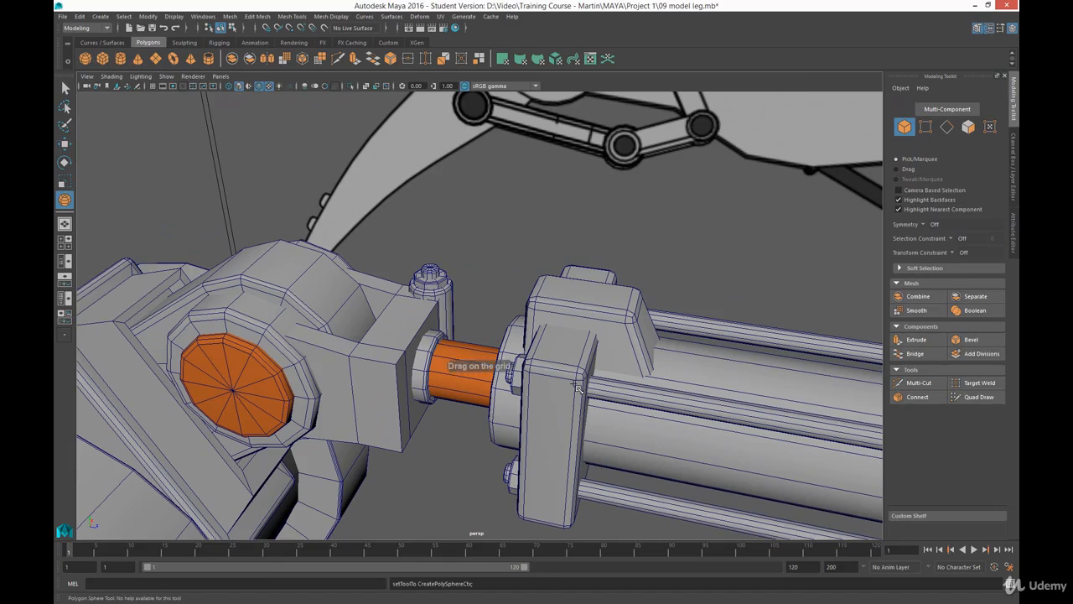
{"action": "key", "text": "space"}
{"action": "key", "text": "space"}
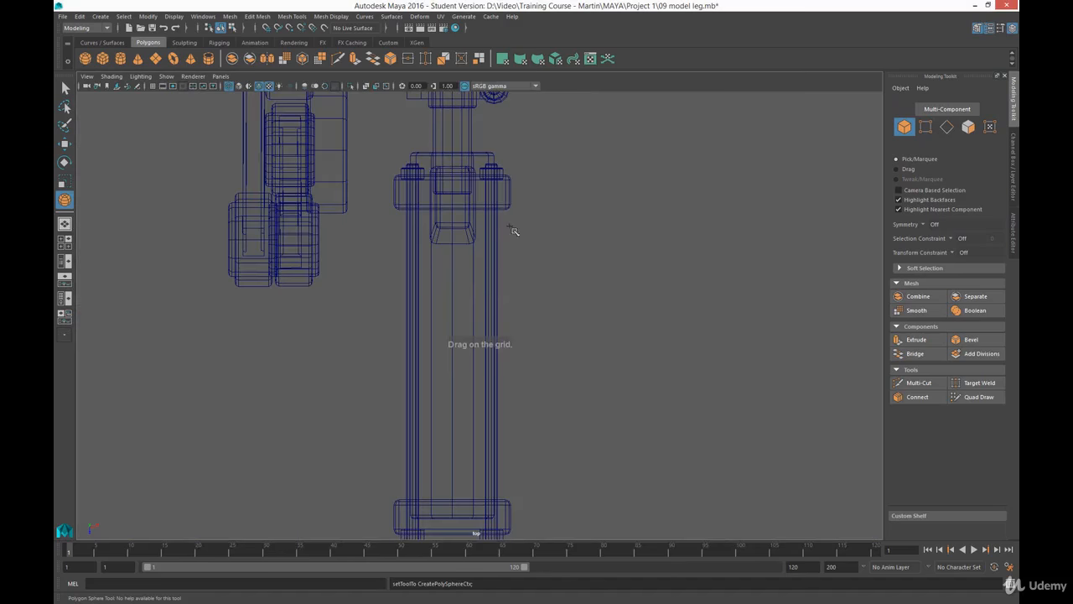
{"action": "mouse_move", "coordinate": [453, 193]}
{"action": "left_mouse_down"}
{"action": "mouse_move", "coordinate": [458, 184]}
{"action": "mouse_move", "coordinate": [457, 197]}
{"action": "left_mouse_up"}
{"action": "key", "text": "w"}
{"action": "key", "text": "space"}
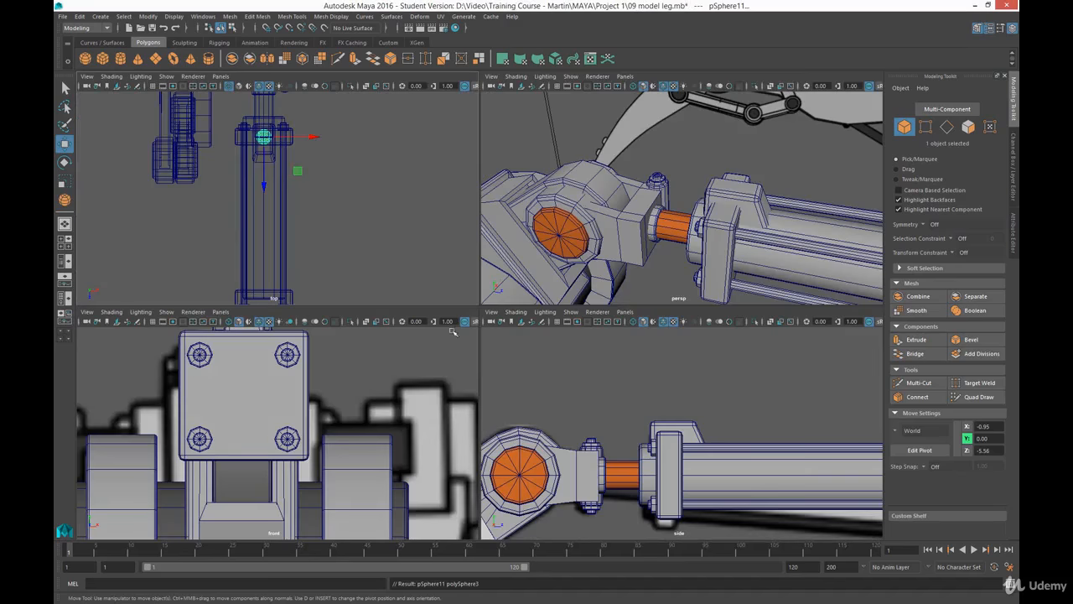
Raise the sphere along Y to about 6.67 so that its upper half protrudes from the tapered block's top face
{"action": "scroll", "coordinate": [638, 442], "scroll_direction": "down", "scroll_amount": 5}
{"action": "left_click_drag", "start_coordinate": [679, 513], "coordinate": [680, 421]}
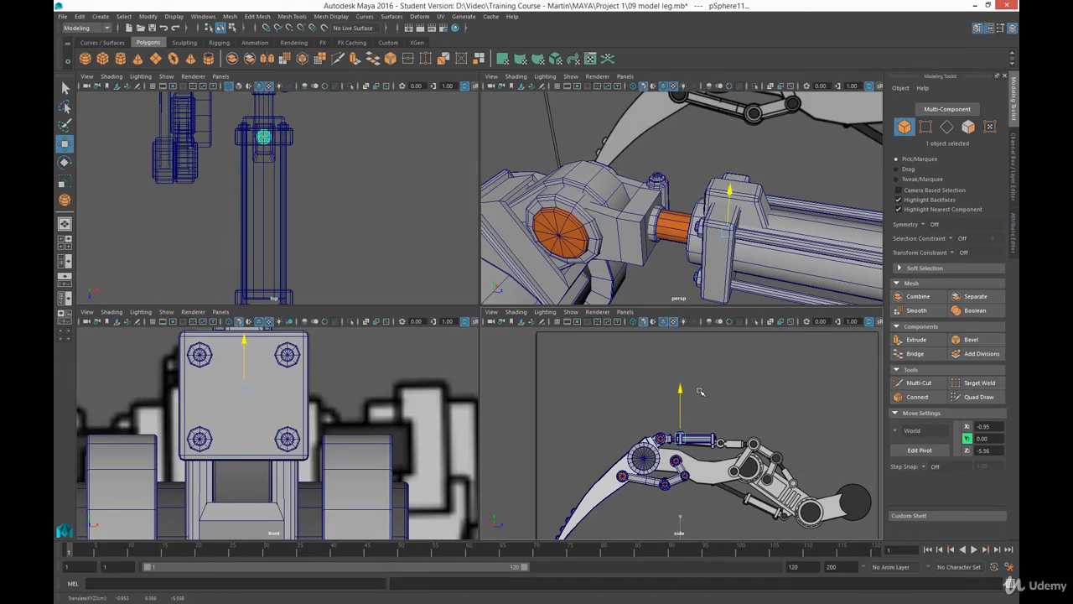
{"action": "left_click_drag", "start_coordinate": [732, 211], "coordinate": [600, 264], "text": "alt"}
{"action": "right_click_drag", "start_coordinate": [600, 264], "coordinate": [631, 311], "text": "alt"}
{"action": "middle_click_drag", "start_coordinate": [603, 239], "coordinate": [670, 241], "text": "alt"}
{"action": "left_click_drag", "start_coordinate": [759, 134], "coordinate": [731, 167], "text": "alt"}
{"action": "right_click_drag", "start_coordinate": [701, 166], "coordinate": [710, 232], "text": "alt"}
{"action": "left_click_drag", "start_coordinate": [714, 174], "coordinate": [722, 216], "text": "alt"}
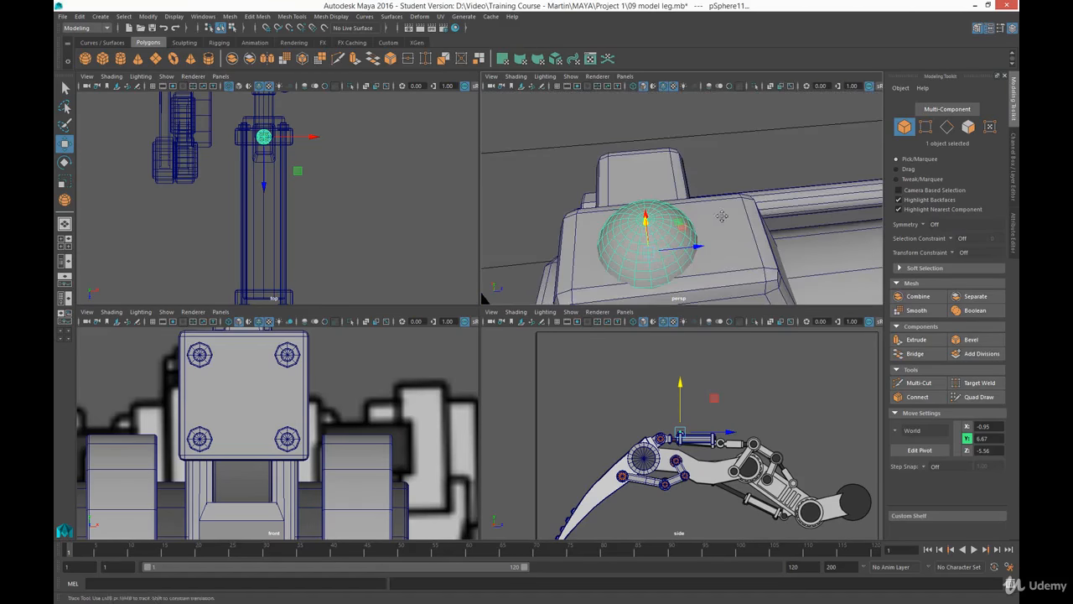
{"action": "middle_click_drag", "start_coordinate": [722, 217], "coordinate": [745, 178], "text": "alt"}
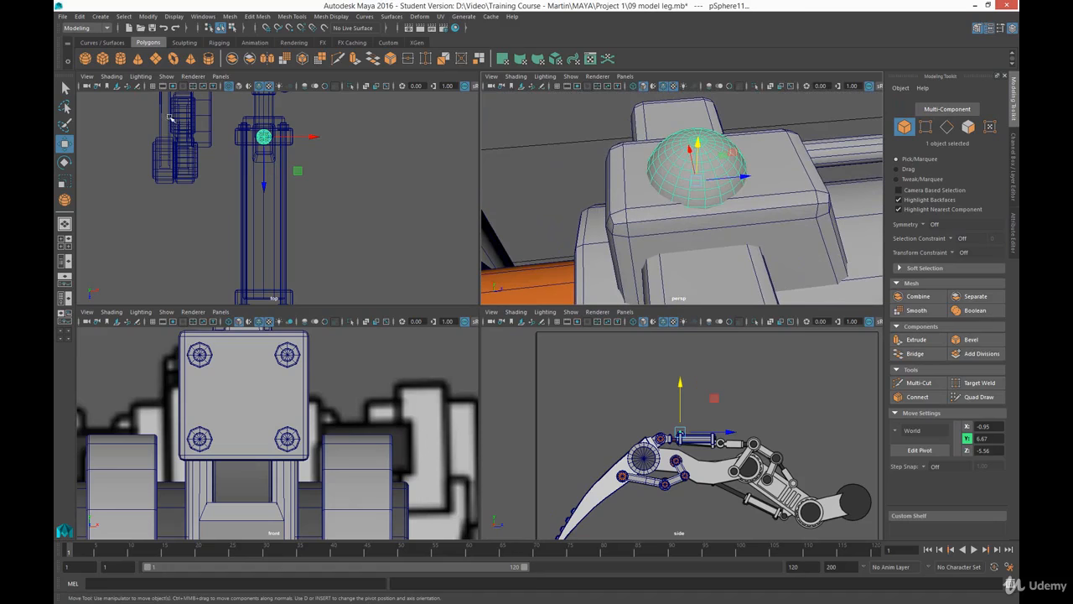
Set the sphere's axis and height subdivisions to 12 each
{"action": "left_click", "coordinate": [103, 59]}
{"action": "middle_click_drag", "start_coordinate": [262, 138], "coordinate": [263, 190], "text": "alt"}
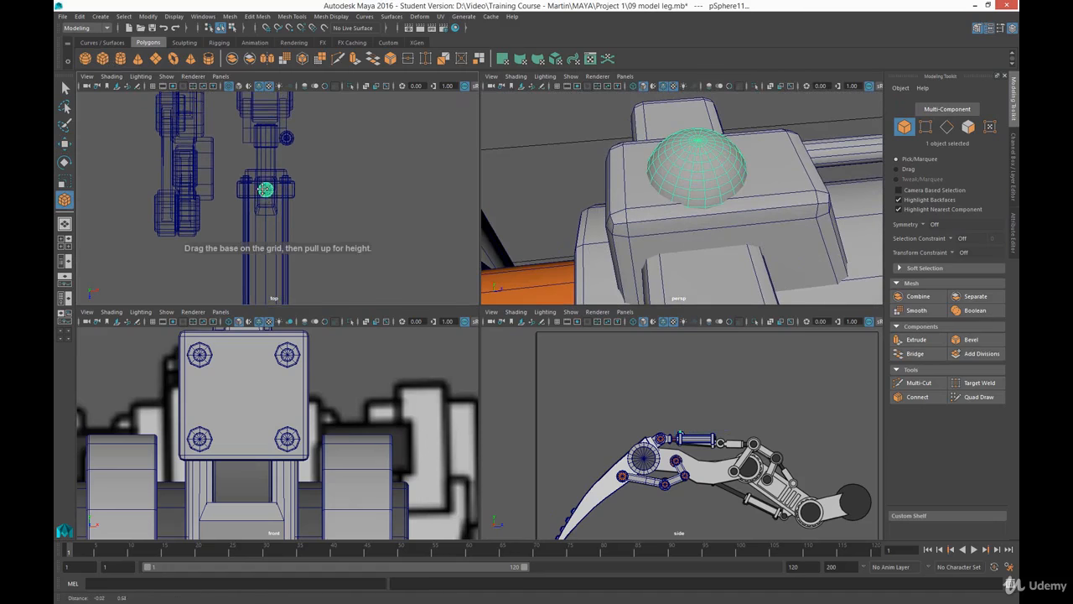
{"action": "scroll", "coordinate": [263, 190], "scroll_direction": "up", "scroll_amount": 8}
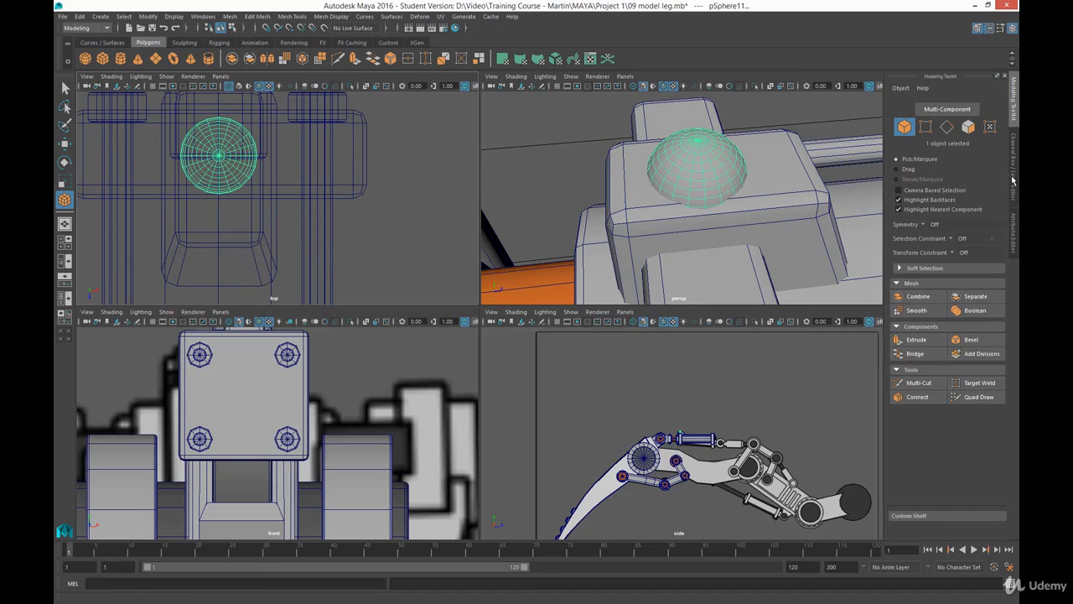
{"action": "left_click", "coordinate": [1013, 178]}
{"action": "left_click", "coordinate": [991, 238]}
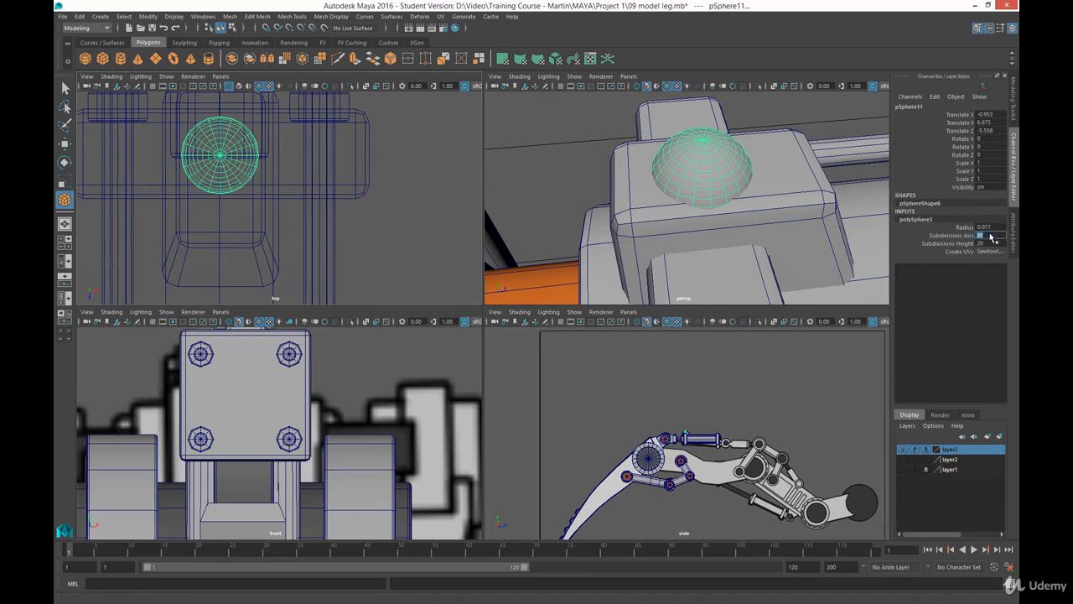
{"action": "type", "text": "12"}
{"action": "key", "text": "Tab"}
{"action": "type", "text": "12"}
{"action": "key", "text": "Return"}
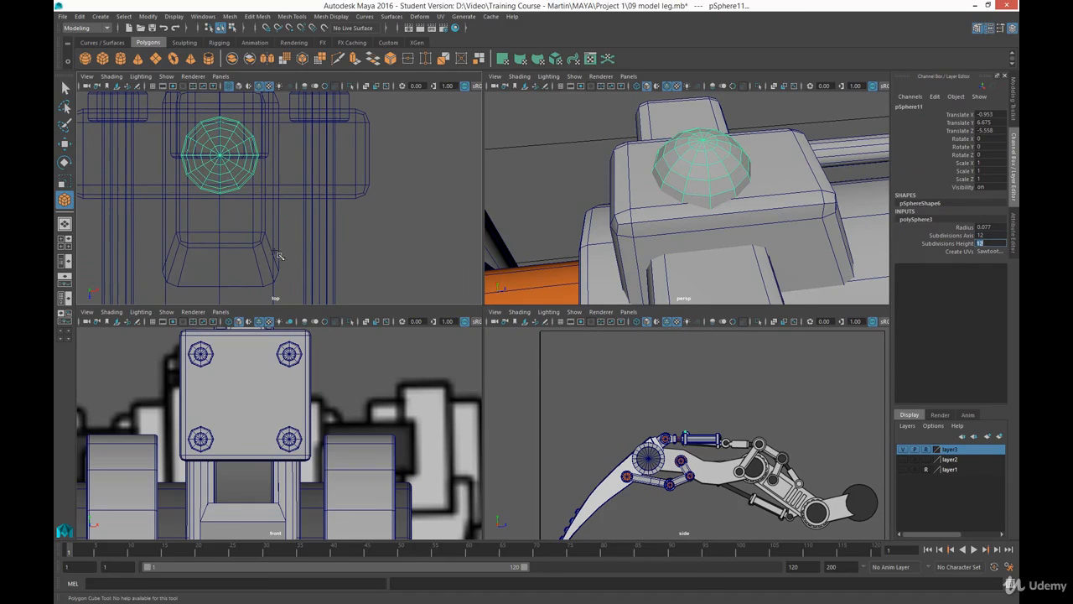
Draw a narrow polygon box about 0.063 wide and 0.172 deep across the sphere's centre and raise it to the dome's level
{"action": "left_click", "coordinate": [102, 58]}
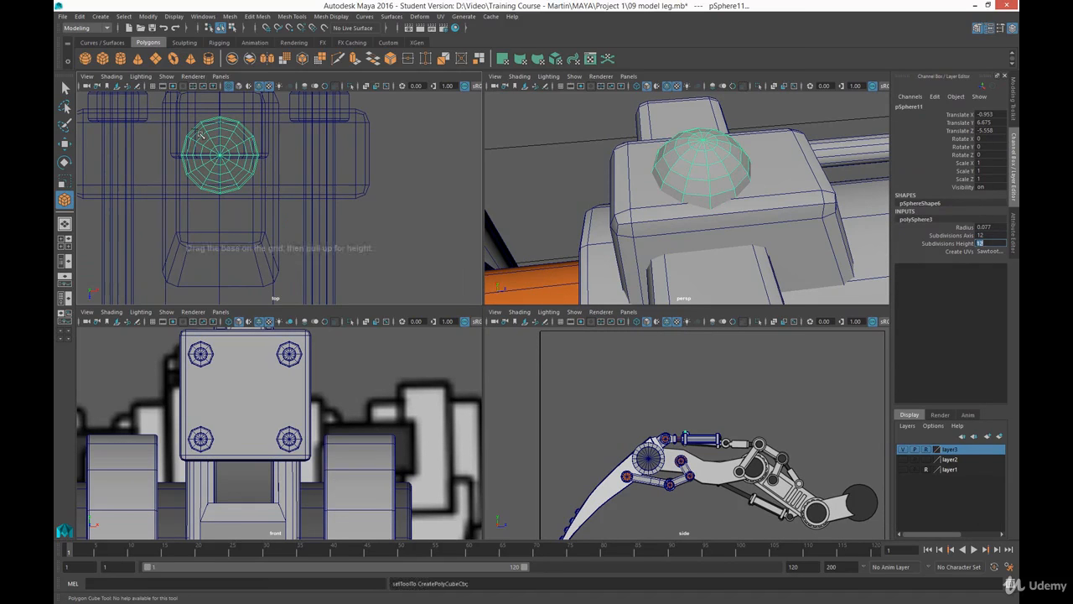
{"action": "left_click_drag", "start_coordinate": [208, 116], "coordinate": [249, 164]}
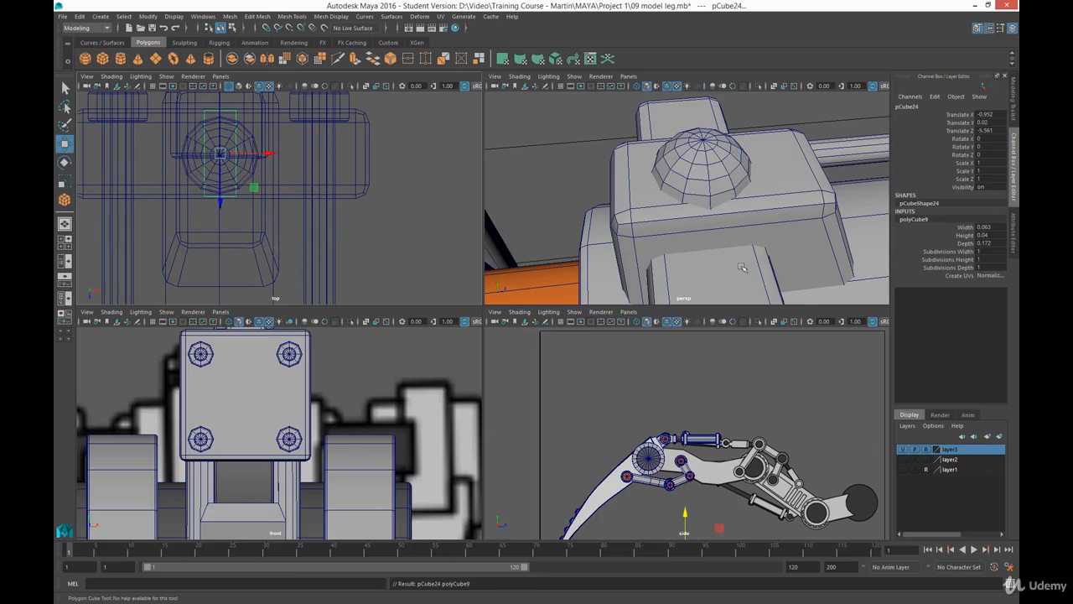
{"action": "left_click_drag", "start_coordinate": [687, 517], "coordinate": [724, 388]}
Scale the box to about 1.17 along Y and position it at about Y 6.736, cutting into the dome's top
{"action": "left_click_drag", "start_coordinate": [706, 253], "coordinate": [826, 189], "text": "alt"}
{"action": "key", "text": "r"}
{"action": "key", "text": "w"}
{"action": "middle_click_drag", "start_coordinate": [843, 163], "coordinate": [715, 176], "text": "alt"}
{"action": "right_click_drag", "start_coordinate": [715, 176], "coordinate": [784, 209], "text": "alt"}
{"action": "left_click_drag", "start_coordinate": [681, 228], "coordinate": [718, 231], "text": "alt"}
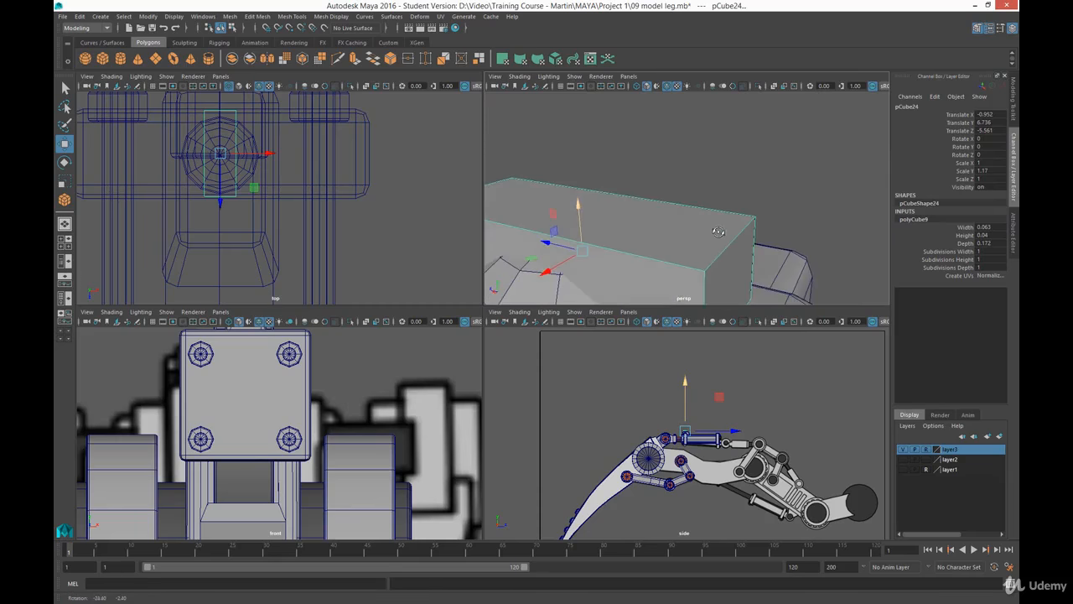
{"action": "right_click_drag", "start_coordinate": [718, 232], "coordinate": [645, 272], "text": "alt"}
{"action": "middle_click_drag", "start_coordinate": [646, 273], "coordinate": [683, 212], "text": "alt"}
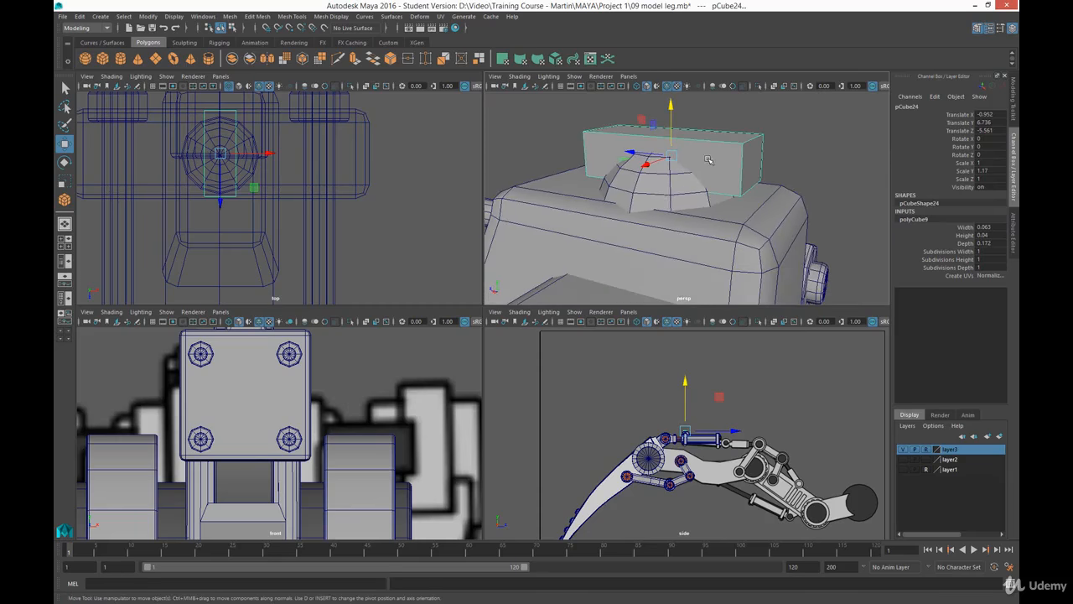
Subtract the box from the sphere with a Boolean Difference to cut a slot across the dome, and inspect the cut
{"action": "left_click", "coordinate": [644, 192]}
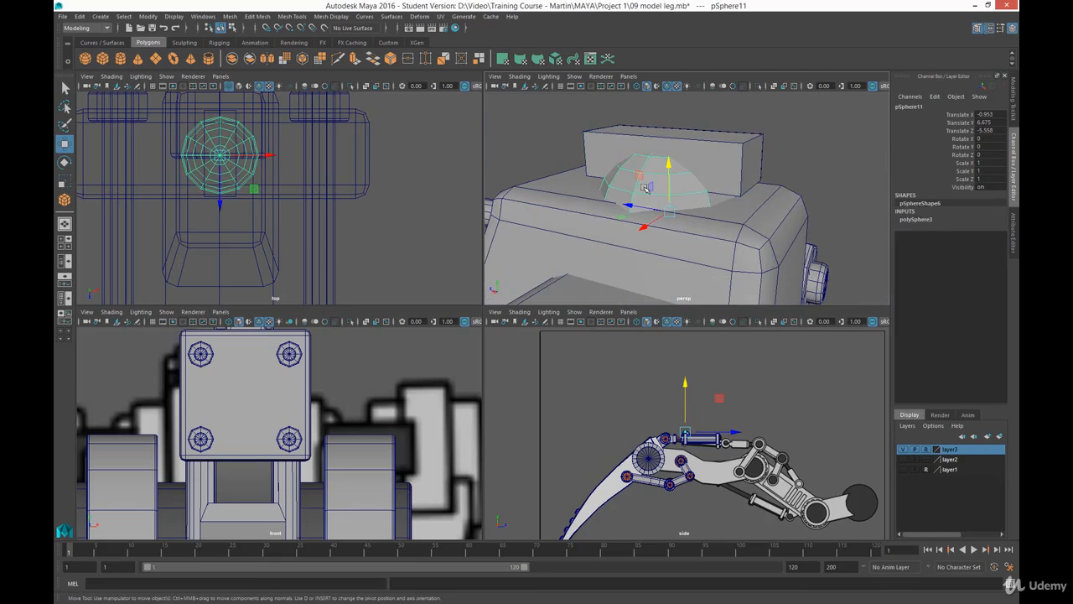
{"action": "left_click", "coordinate": [732, 144]}
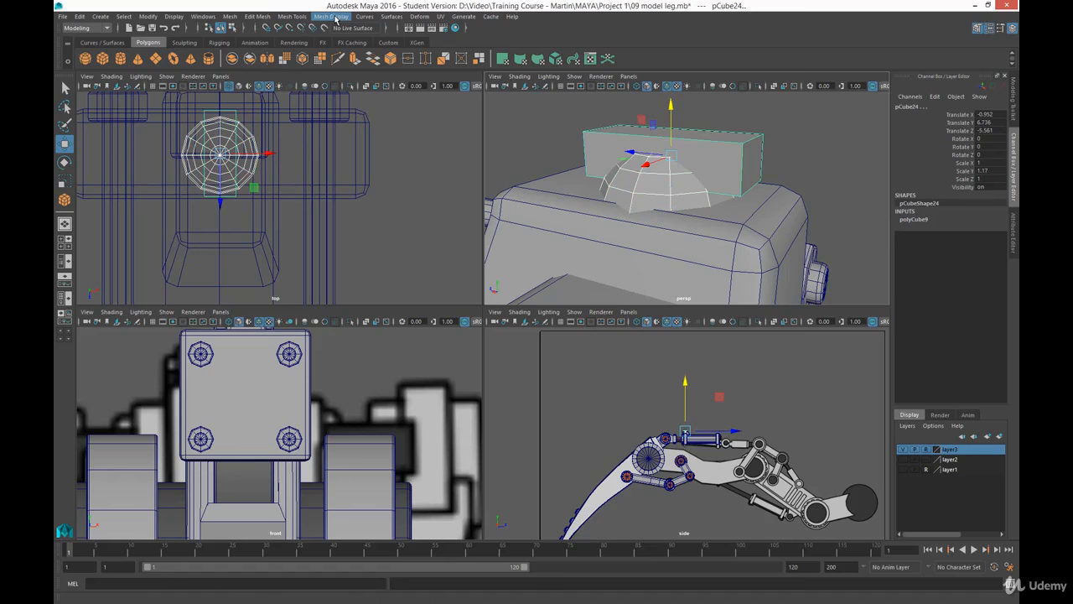
{"action": "left_click", "coordinate": [233, 17]}
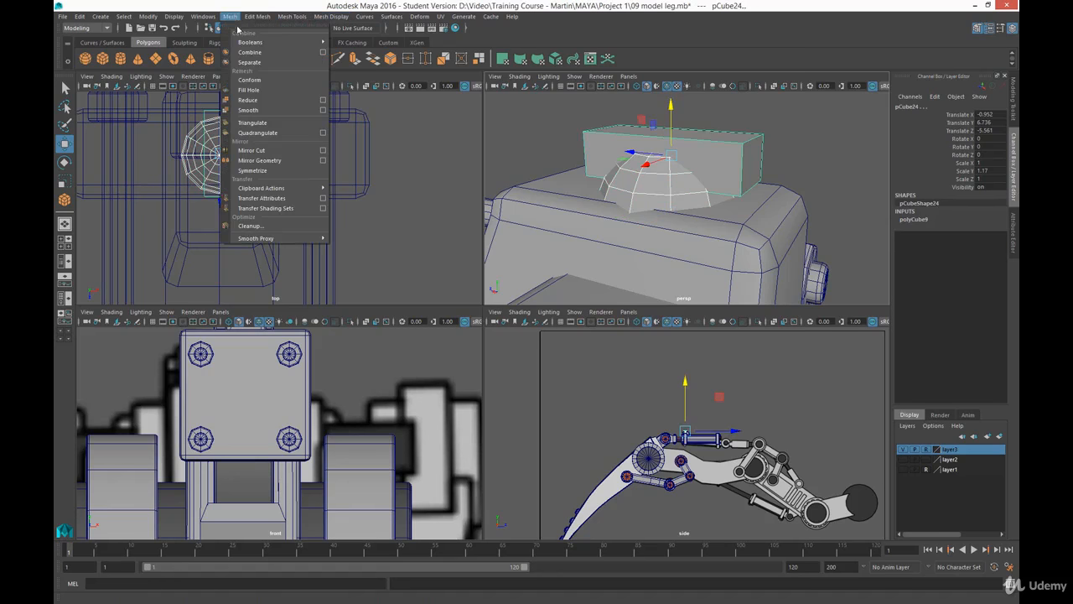
{"action": "mouse_move", "coordinate": [270, 43]}
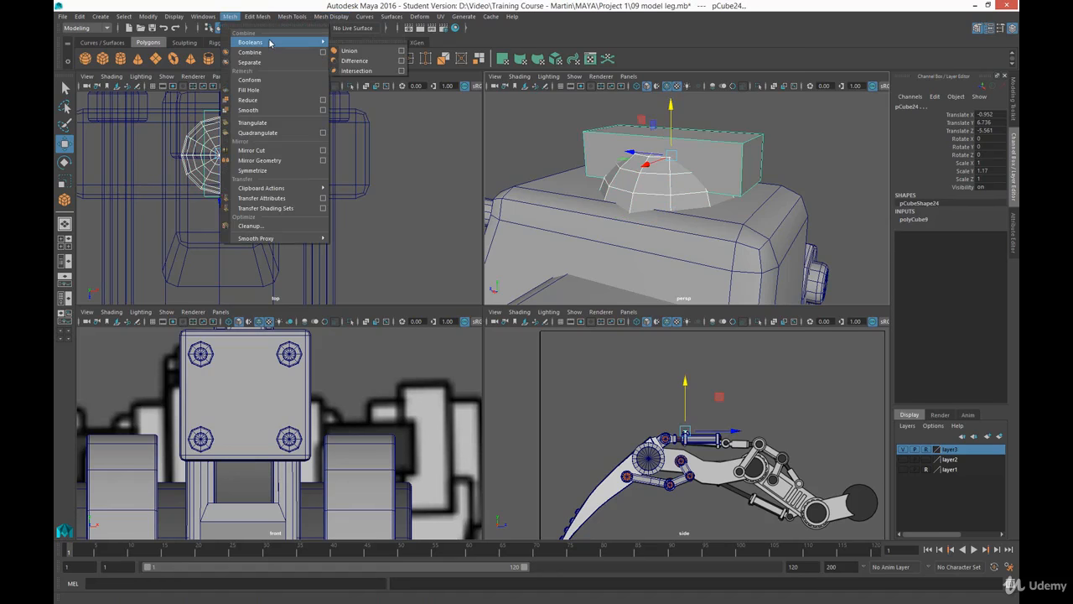
{"action": "left_click", "coordinate": [377, 62]}
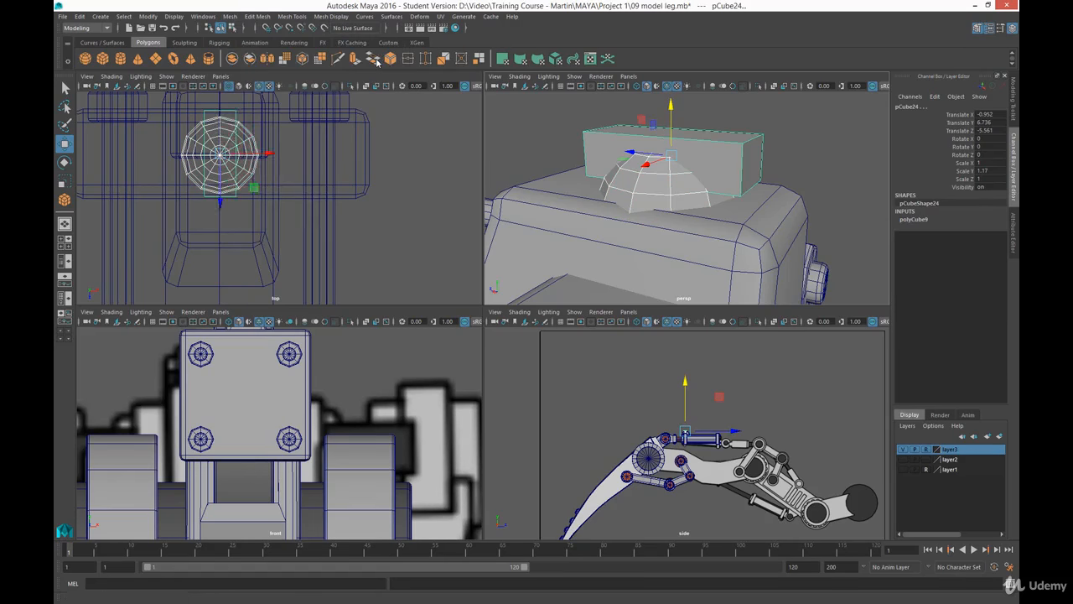
{"action": "mouse_move", "coordinate": [669, 194]}
{"action": "left_mouse_down", "text": "alt"}
{"action": "mouse_move", "coordinate": [575, 198]}
{"action": "mouse_move", "coordinate": [623, 215]}
{"action": "mouse_move", "coordinate": [677, 210]}
{"action": "left_mouse_up", "text": "alt"}
{"action": "right_click_drag", "start_coordinate": [677, 210], "coordinate": [678, 209], "text": "alt"}
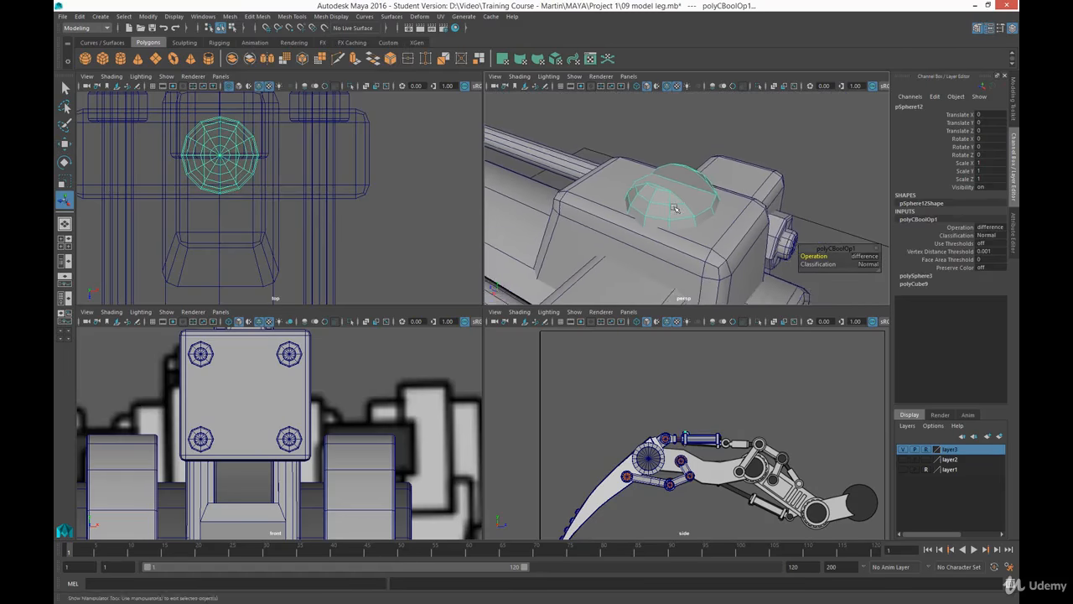
{"action": "left_click_drag", "start_coordinate": [678, 209], "coordinate": [657, 217], "text": "alt"}
{"action": "scroll", "coordinate": [637, 210], "scroll_direction": "up", "scroll_amount": 5}
{"action": "scroll", "coordinate": [638, 211], "scroll_direction": "down", "scroll_amount": 5}
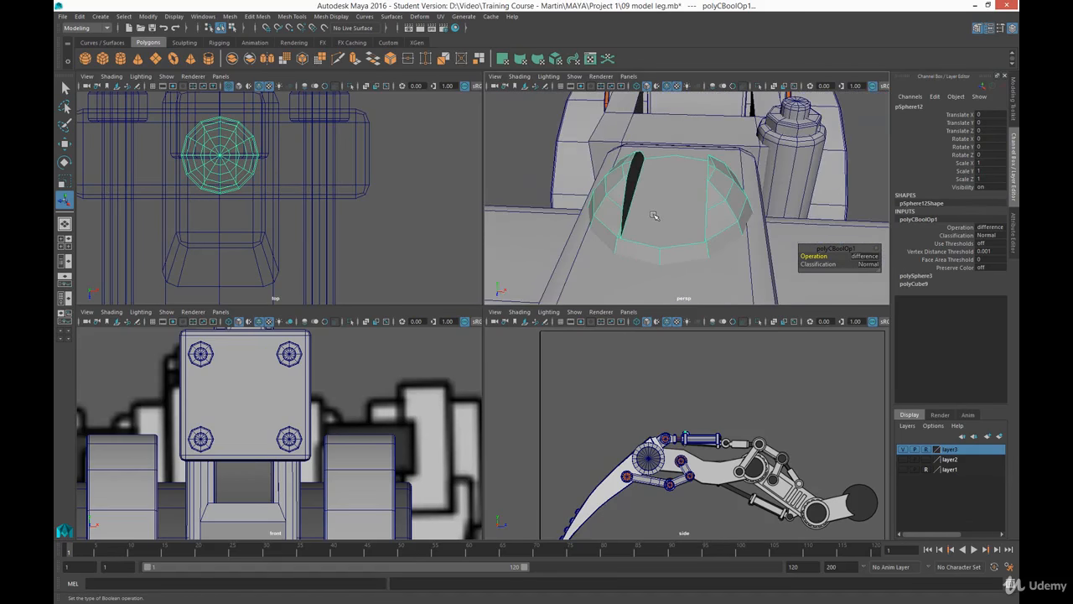
Examine the closely spaced vertices at the slot's lower corners in vertex mode
{"action": "right_click_drag", "start_coordinate": [632, 203], "coordinate": [633, 235], "text": "alt"}
{"action": "middle_click_drag", "start_coordinate": [633, 234], "coordinate": [639, 217], "text": "alt"}
{"action": "right_click_drag", "start_coordinate": [639, 216], "coordinate": [619, 223], "text": "alt"}
{"action": "left_click", "coordinate": [605, 198]}
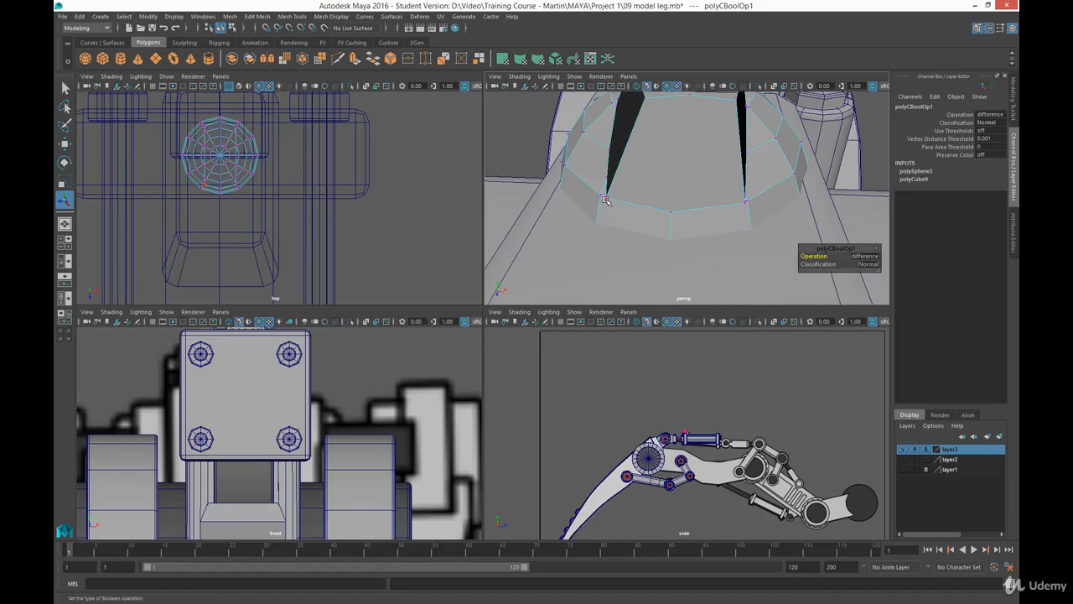
{"action": "scroll", "coordinate": [612, 210], "scroll_direction": "up", "scroll_amount": 3}
{"action": "scroll", "coordinate": [607, 217], "scroll_direction": "up", "scroll_amount": 2}
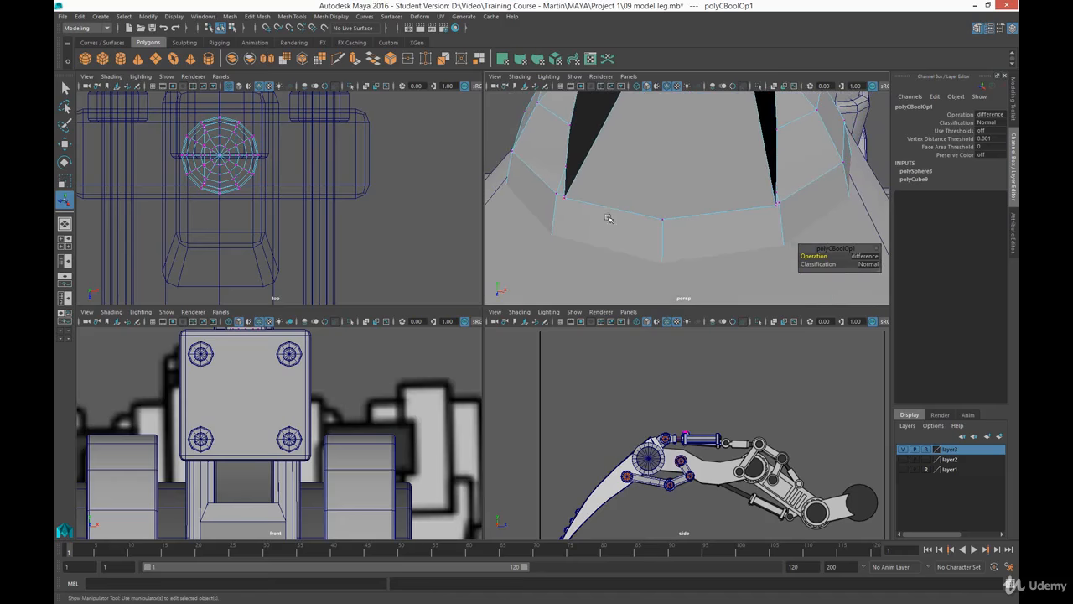
{"action": "key", "text": "space"}
{"action": "left_click_drag", "start_coordinate": [350, 330], "coordinate": [340, 300], "text": "alt"}
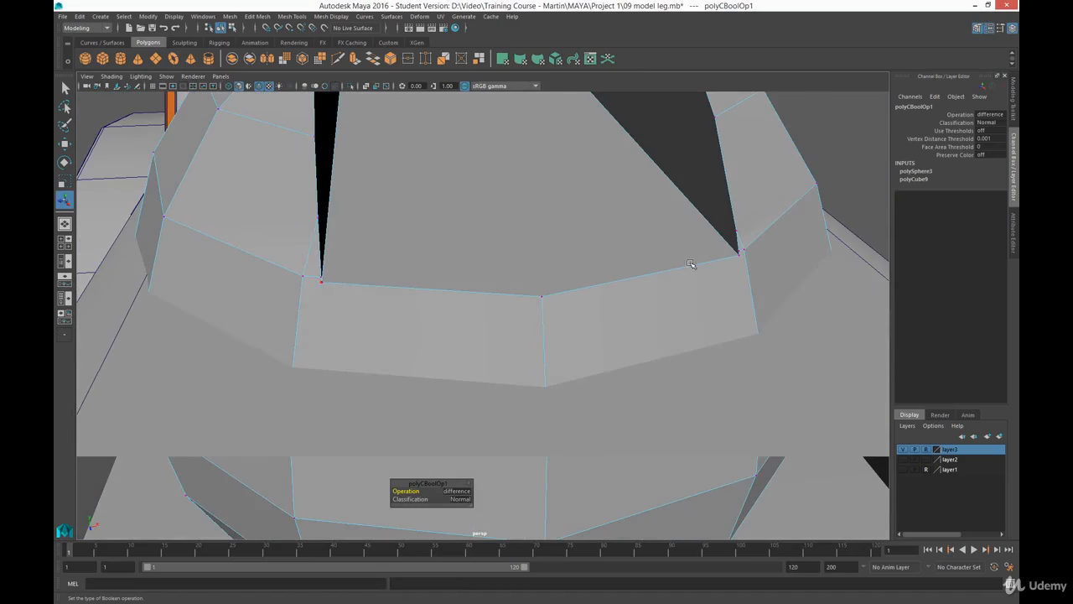
{"action": "right_click", "coordinate": [738, 254]}
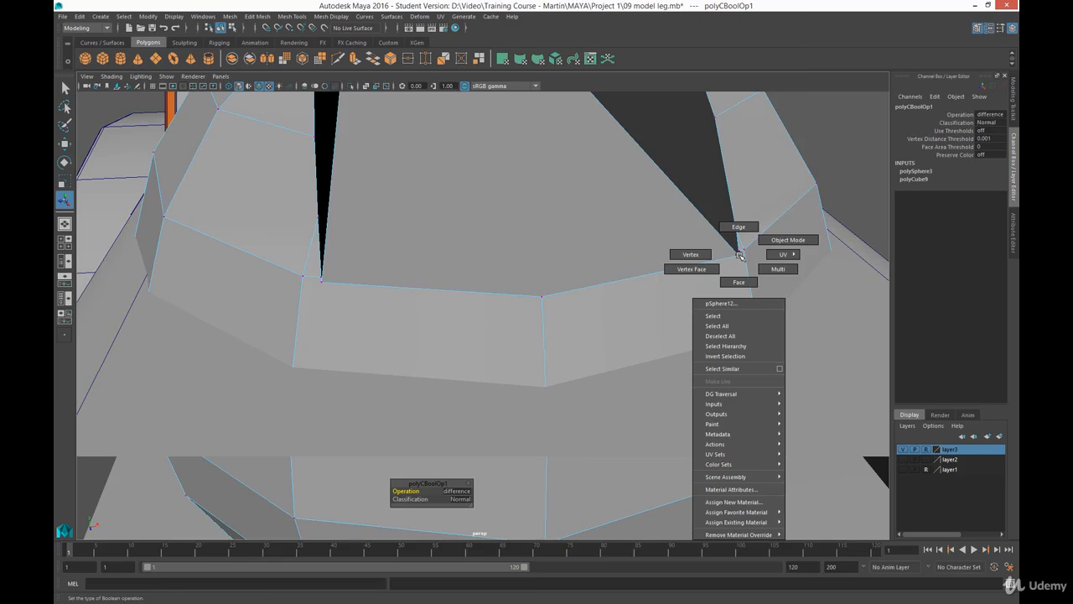
{"action": "right_click_drag", "start_coordinate": [739, 256], "coordinate": [712, 256]}
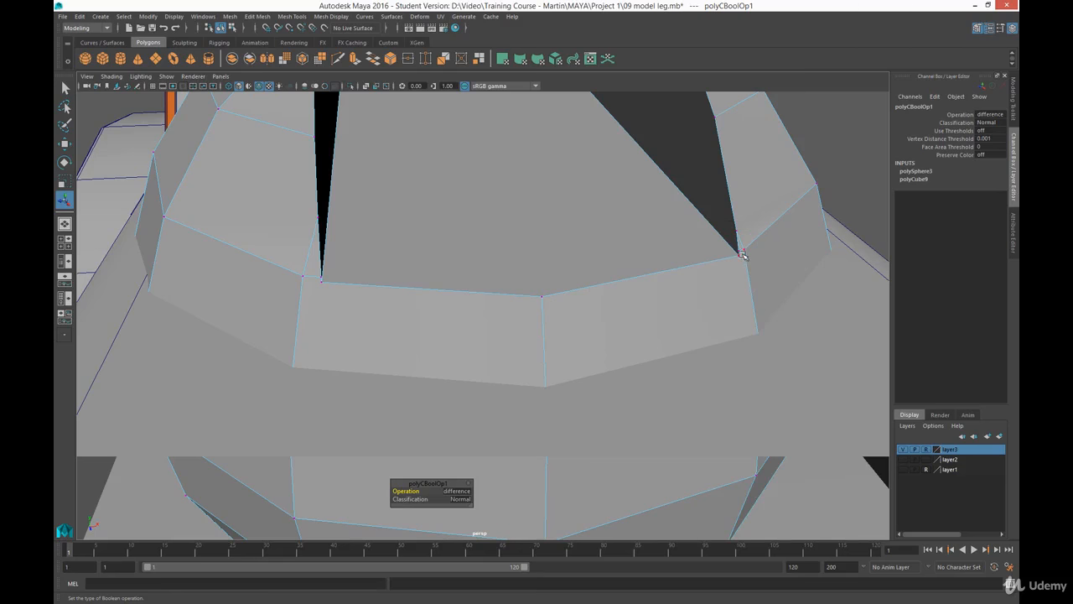
{"action": "left_click", "coordinate": [739, 253]}
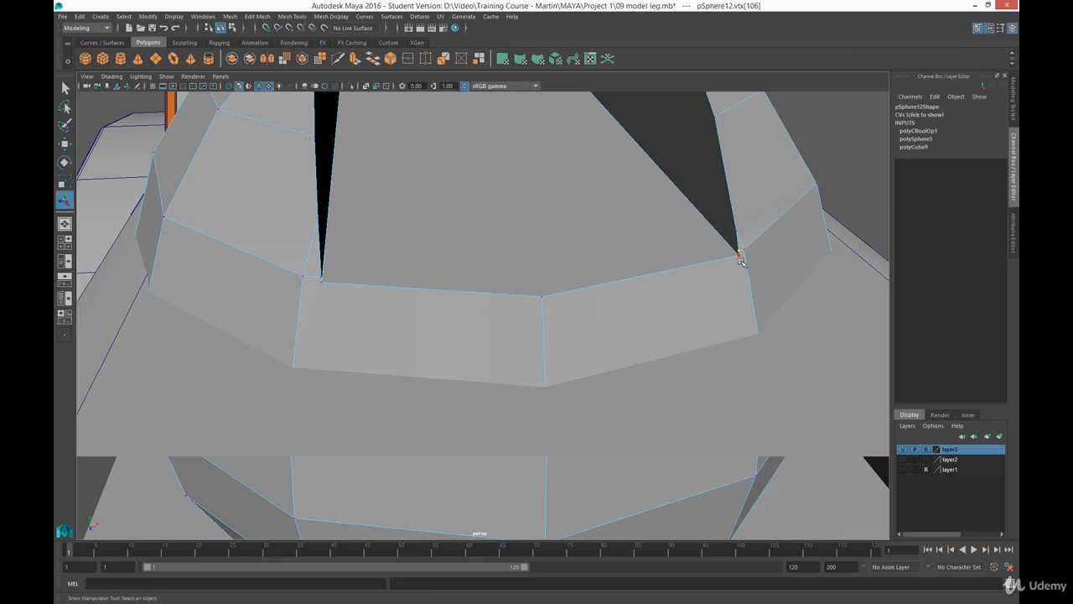
{"action": "key", "text": "v"}
{"action": "scroll", "coordinate": [548, 370], "scroll_direction": "down", "scroll_amount": 8}
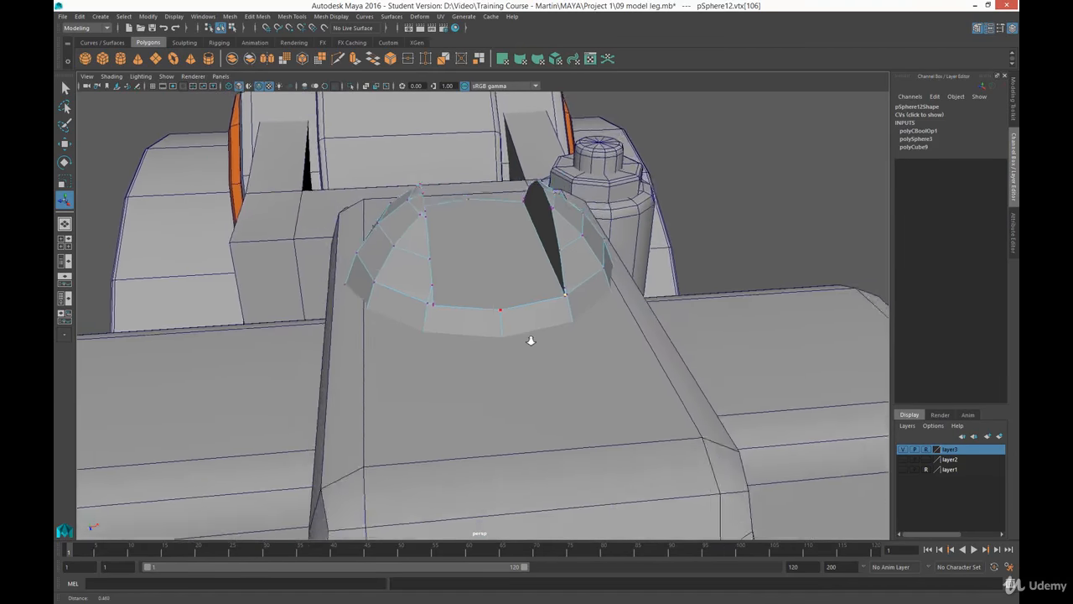
Return the slotted dome to object mode
{"action": "left_click_drag", "start_coordinate": [520, 321], "coordinate": [479, 301], "text": "alt"}
{"action": "right_click", "coordinate": [479, 301]}
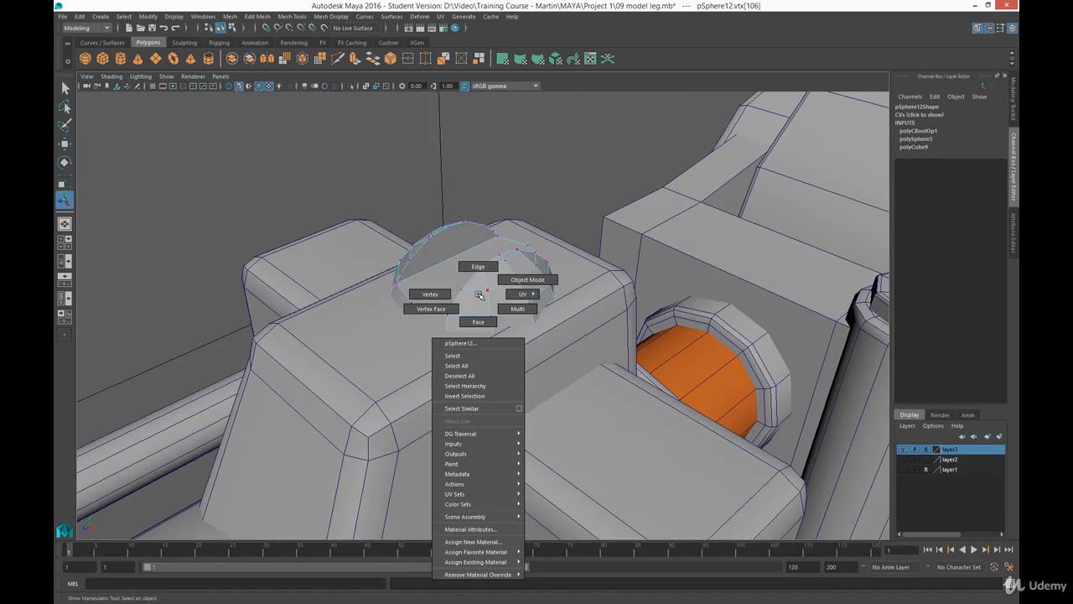
{"action": "right_click_drag", "start_coordinate": [479, 293], "coordinate": [506, 288]}
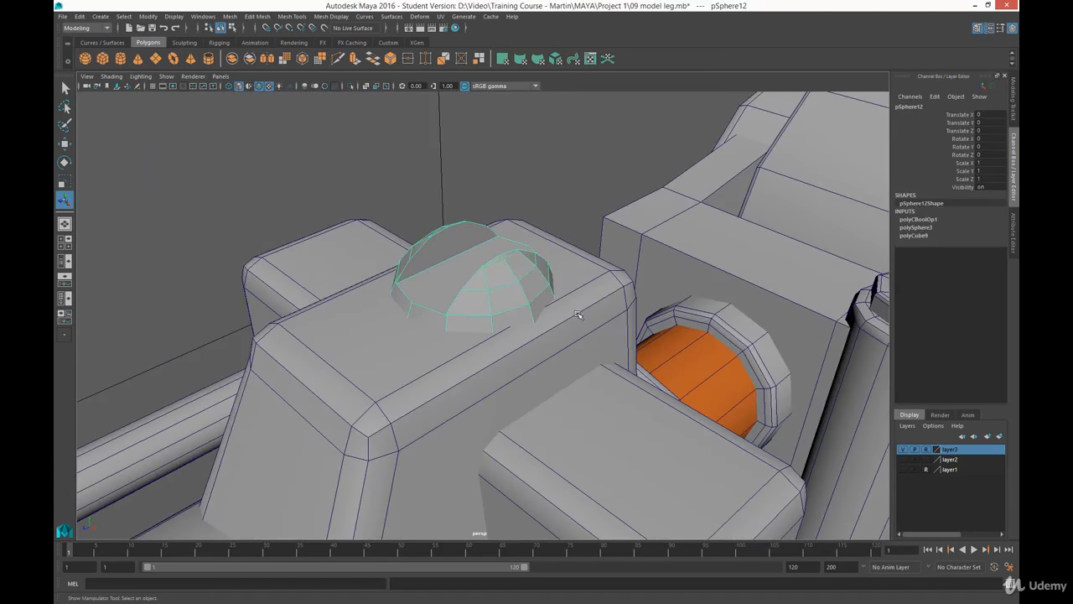
Duplicate the slotted dome together with the tapered block and move the copies along Z to about -4.17, against the far end plate
{"action": "left_click_drag", "start_coordinate": [580, 316], "coordinate": [546, 365], "text": "alt"}
{"action": "right_click_drag", "start_coordinate": [546, 366], "coordinate": [366, 216], "text": "alt"}
{"action": "left_click_drag", "start_coordinate": [506, 314], "coordinate": [379, 321], "text": "alt"}
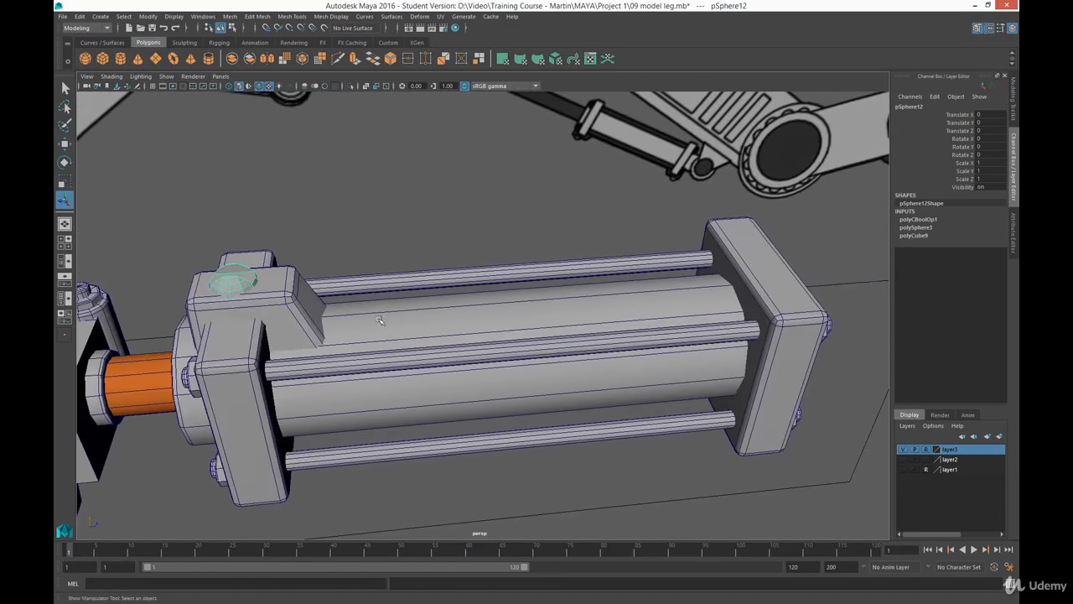
{"action": "left_click", "coordinate": [275, 298]}
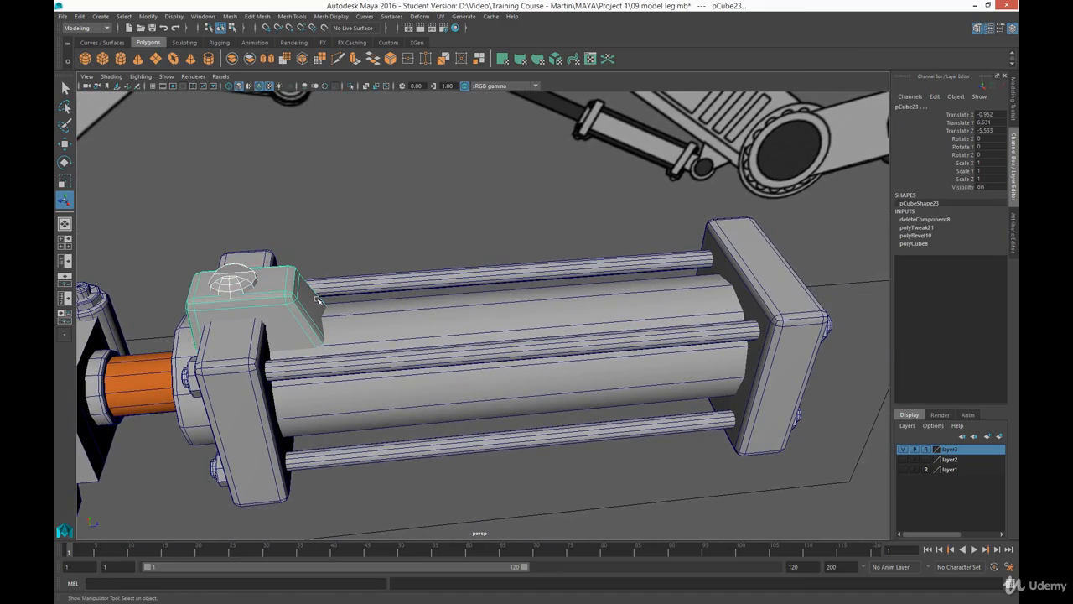
{"action": "key", "text": "w"}
{"action": "key", "text": "ctrl+d"}
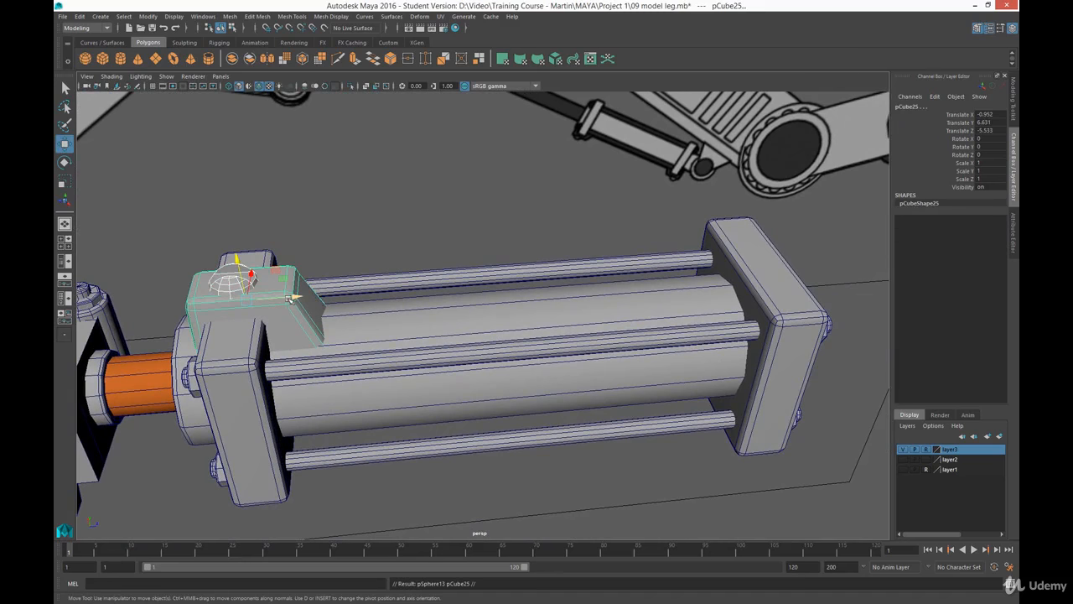
{"action": "middle_click_drag", "start_coordinate": [316, 300], "coordinate": [729, 307]}
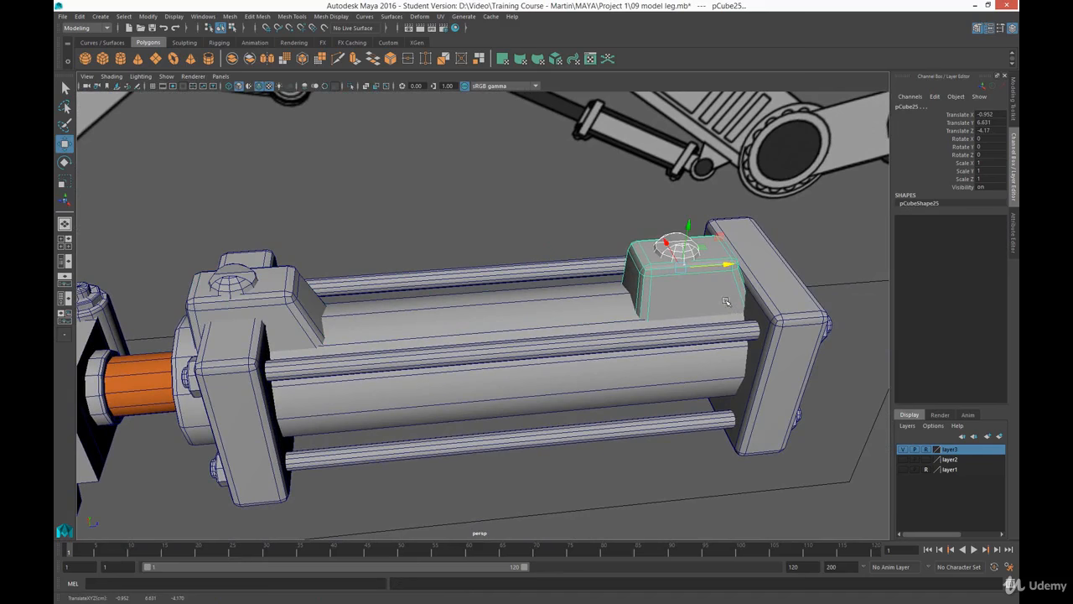
Combine the copied dome and tapered block into one mesh and reset its pivot from the world origin to the object itself
{"action": "left_click", "coordinate": [233, 17]}
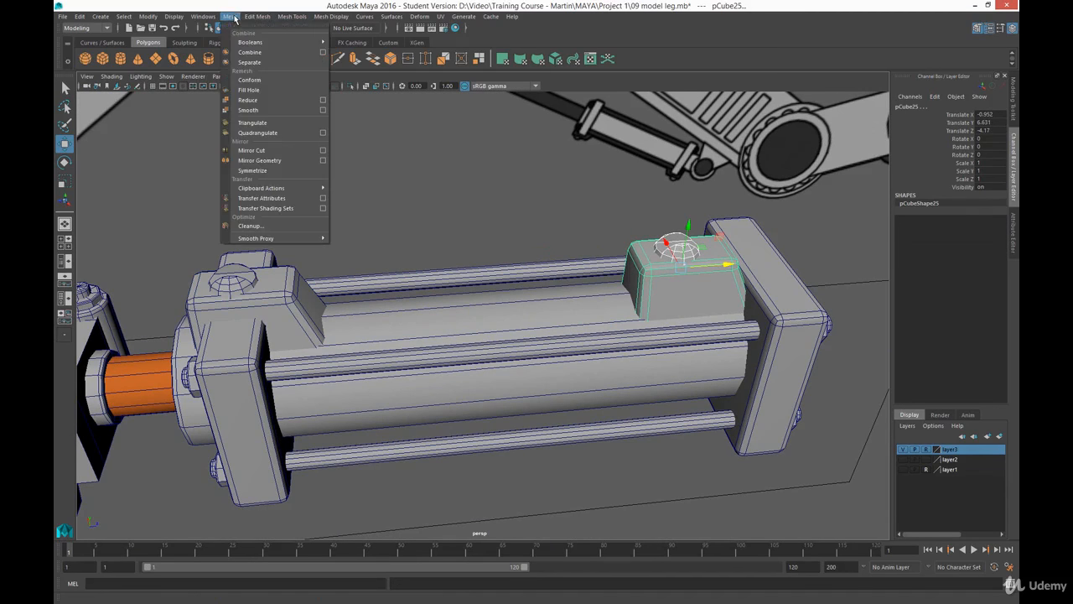
{"action": "left_click", "coordinate": [249, 52]}
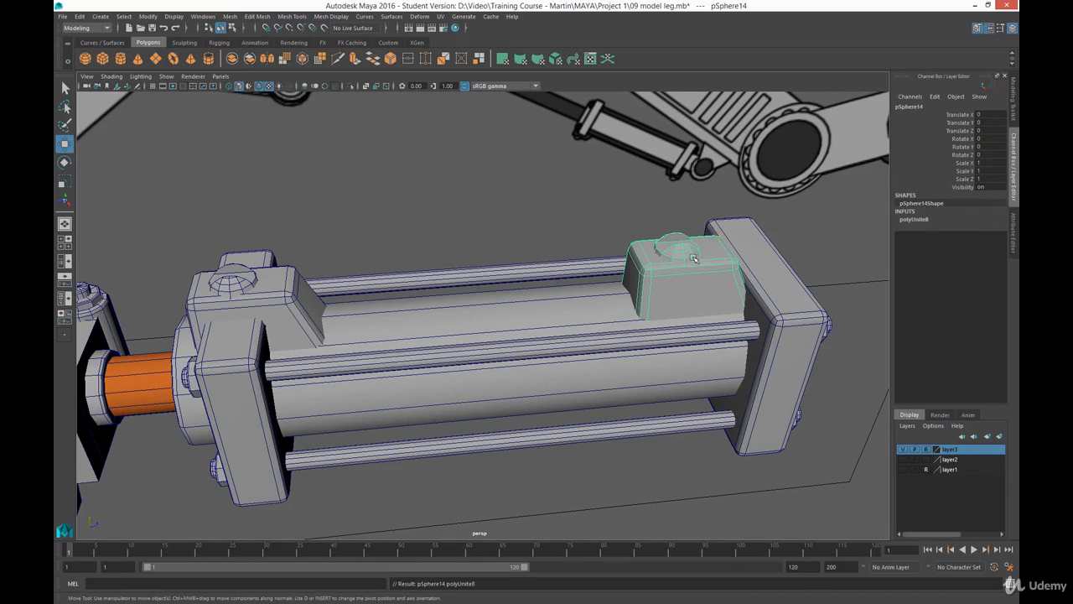
{"action": "key", "text": "e"}
{"action": "right_click_drag", "start_coordinate": [721, 375], "coordinate": [527, 280], "text": "alt"}
{"action": "left_click_drag", "start_coordinate": [528, 280], "coordinate": [564, 364], "text": "alt"}
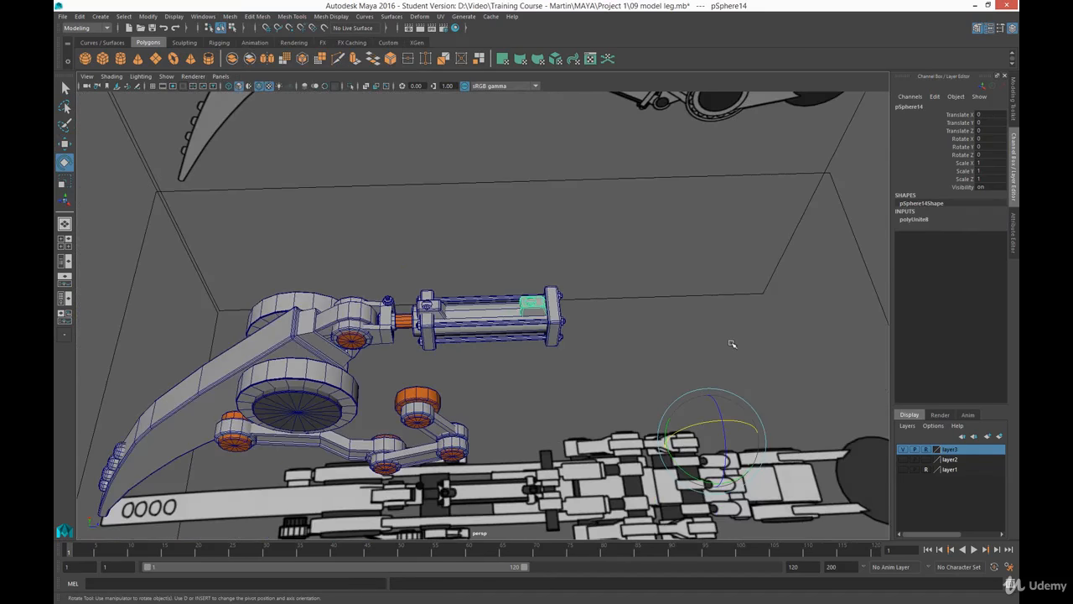
{"action": "key", "text": "w"}
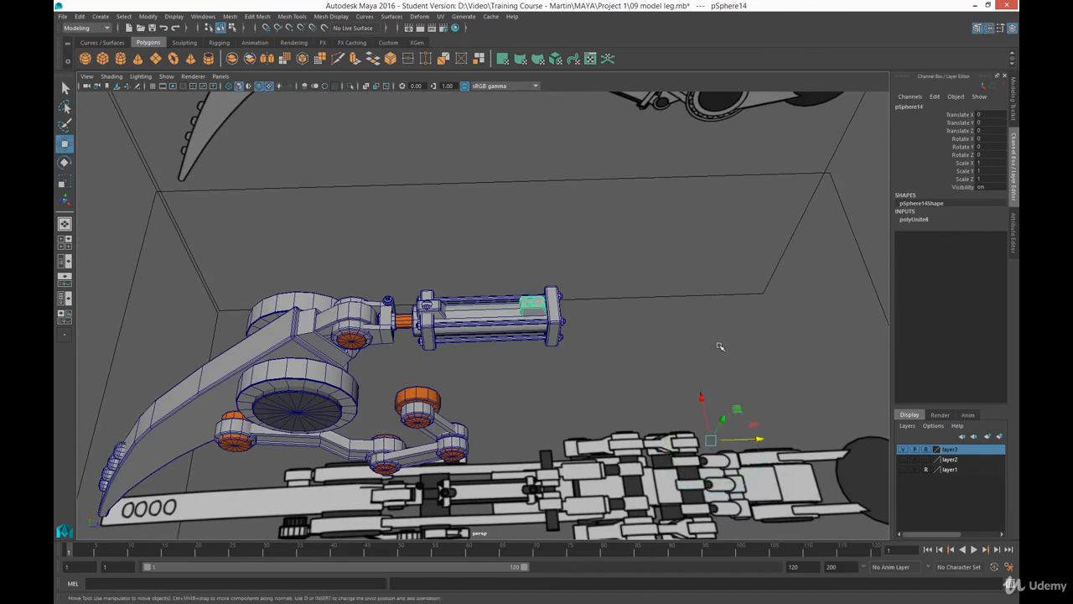
{"action": "left_click", "coordinate": [1012, 28]}
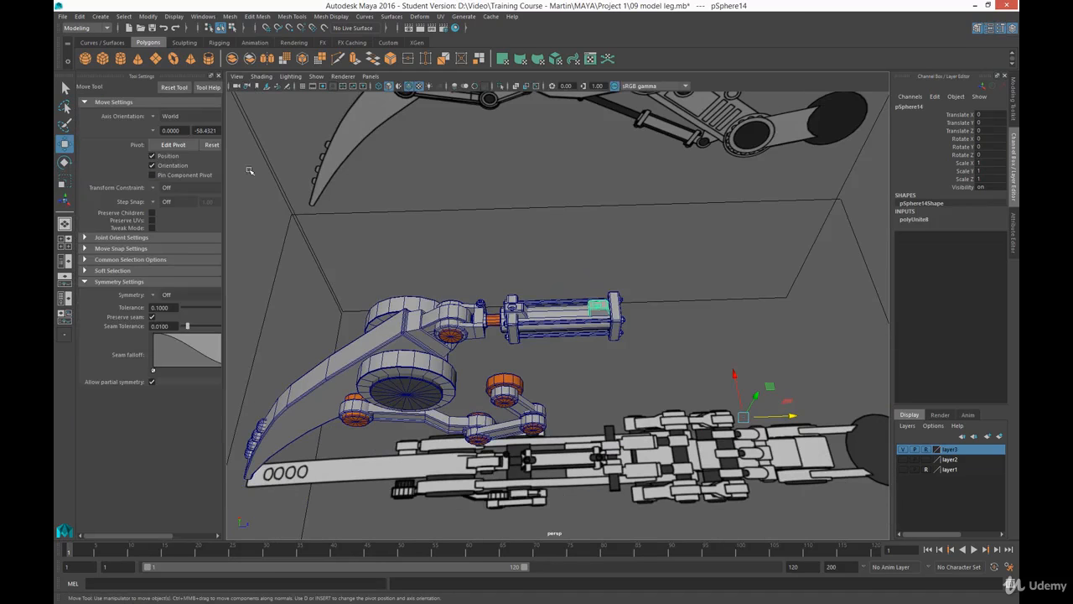
{"action": "left_click", "coordinate": [179, 144]}
{"action": "left_click", "coordinate": [211, 145]}
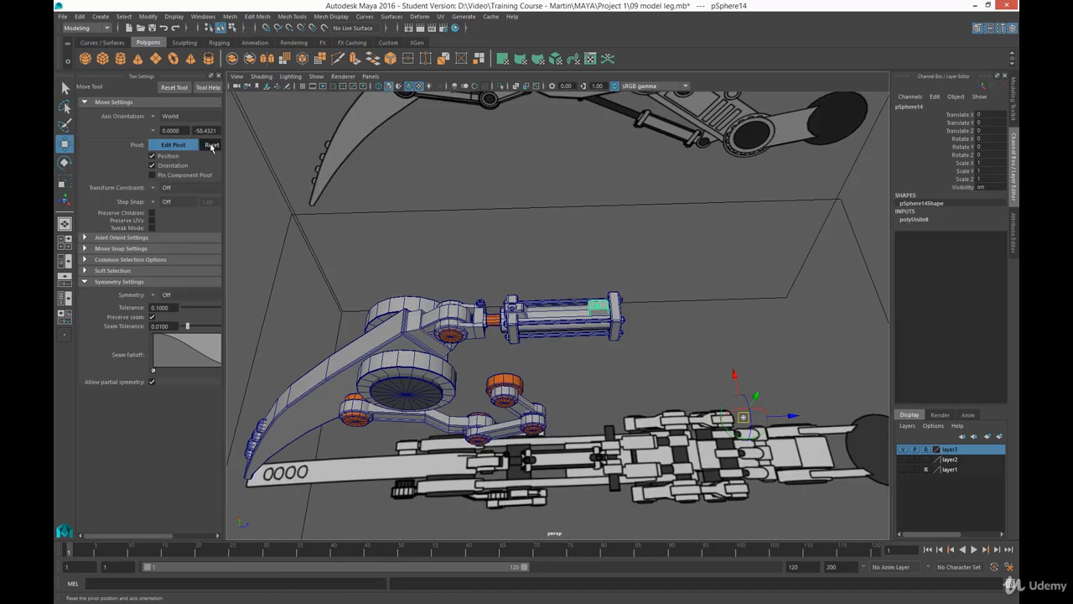
{"action": "left_click", "coordinate": [187, 146]}
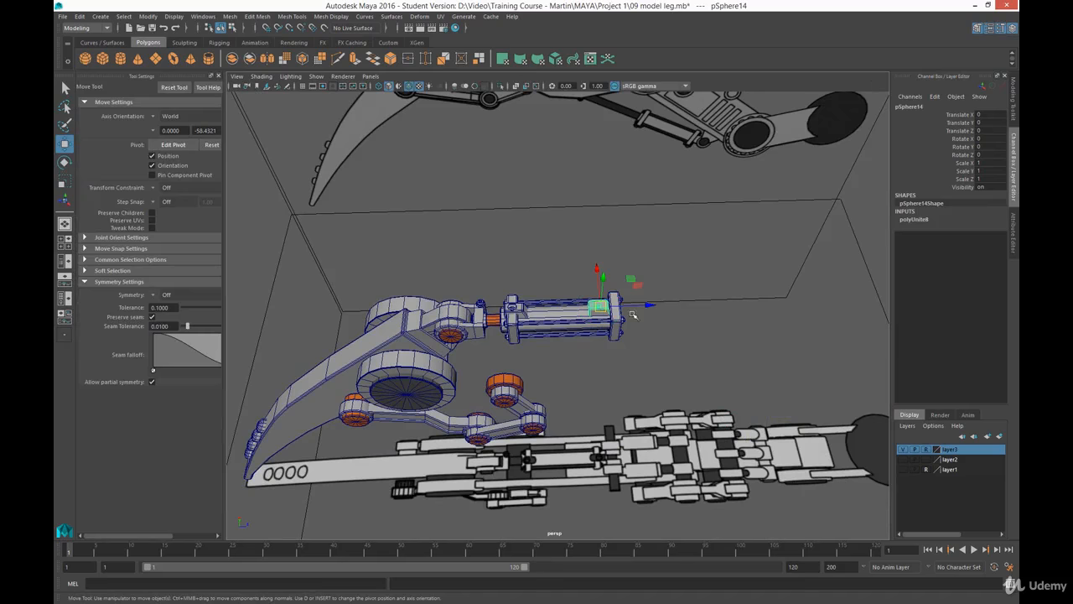
Rotate the combined block 180 degrees about Y so its taper faces the middle of the cylinder
{"action": "left_click_drag", "start_coordinate": [633, 315], "coordinate": [635, 235], "text": "alt"}
{"action": "right_click_drag", "start_coordinate": [635, 319], "coordinate": [630, 462], "text": "alt"}
{"action": "right_click_drag", "start_coordinate": [604, 277], "coordinate": [596, 346], "text": "alt"}
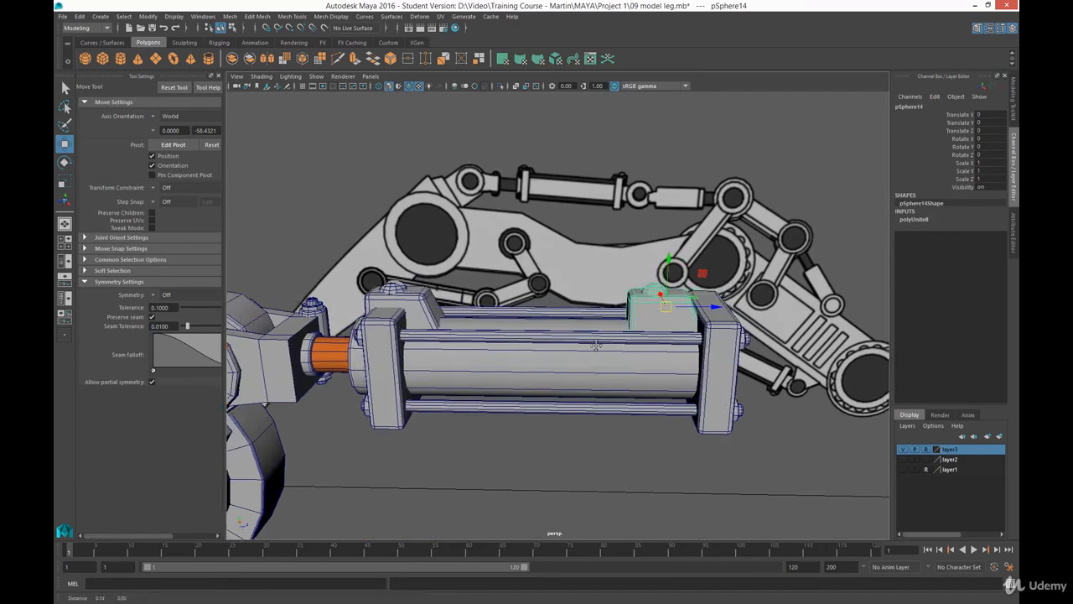
{"action": "left_click_drag", "start_coordinate": [597, 346], "coordinate": [467, 255], "text": "alt"}
{"action": "key", "text": "e"}
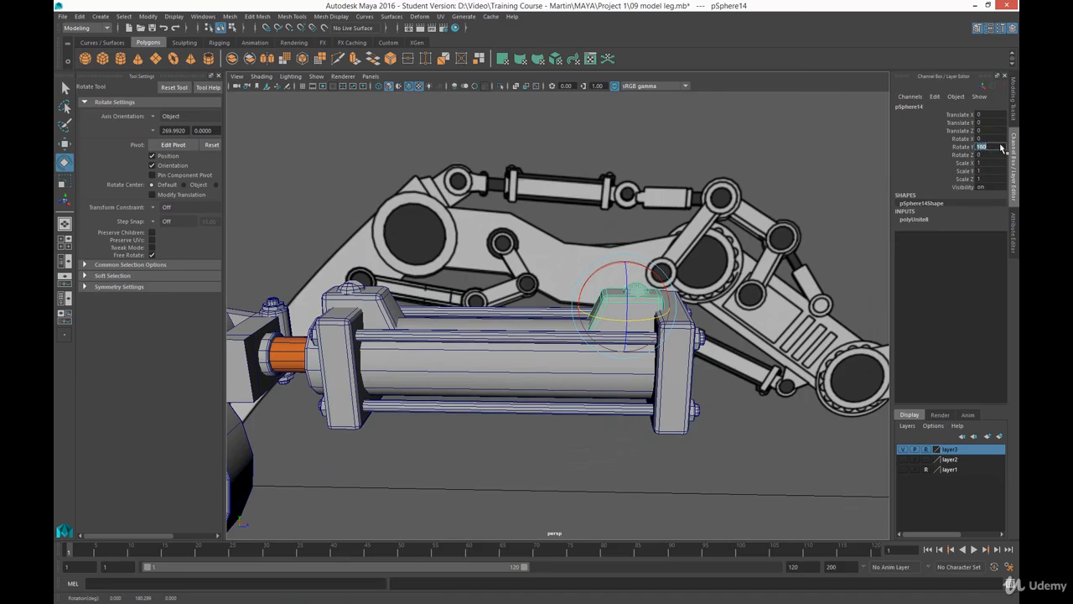
Move the rotated block along Z to about 0.178 in the shaded top view, fitting it into the far end plate
{"action": "left_click_drag", "start_coordinate": [700, 266], "coordinate": [709, 356], "text": "alt"}
{"action": "key", "text": "space"}
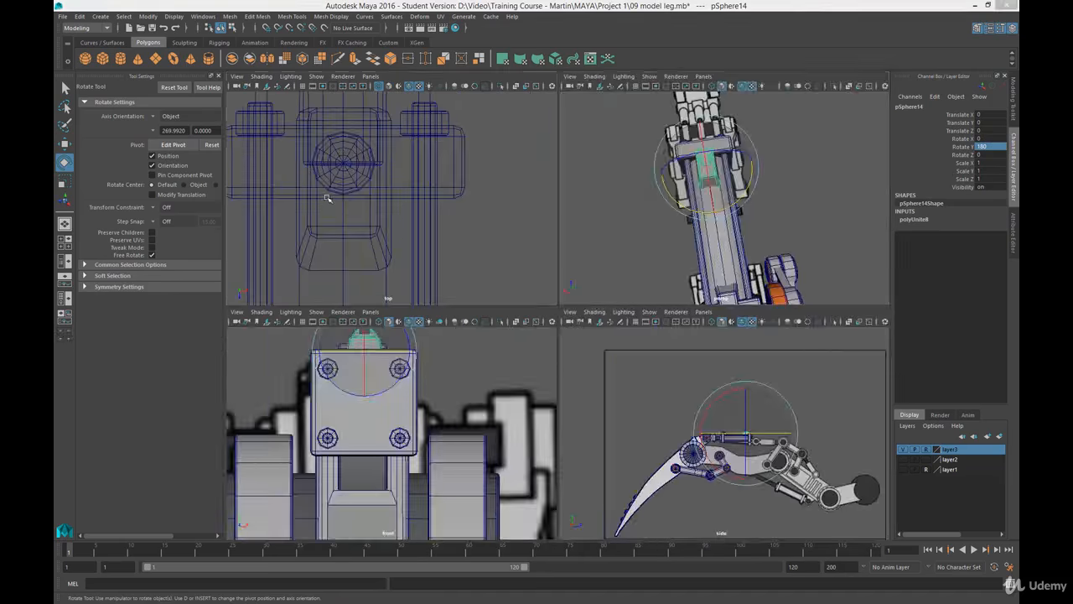
{"action": "key", "text": "space"}
{"action": "key", "text": "f"}
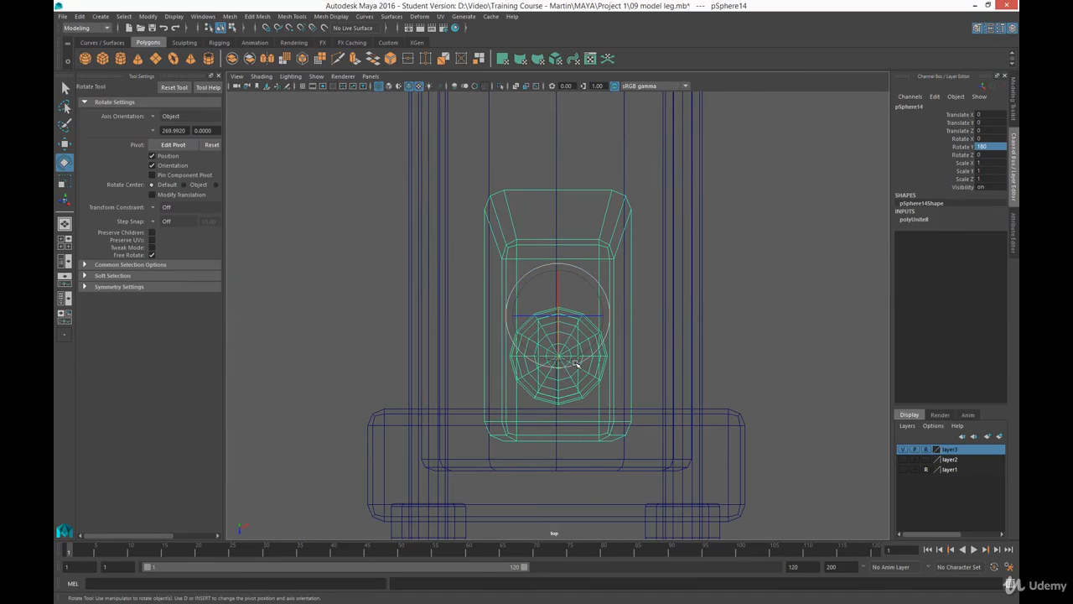
{"action": "key", "text": "5"}
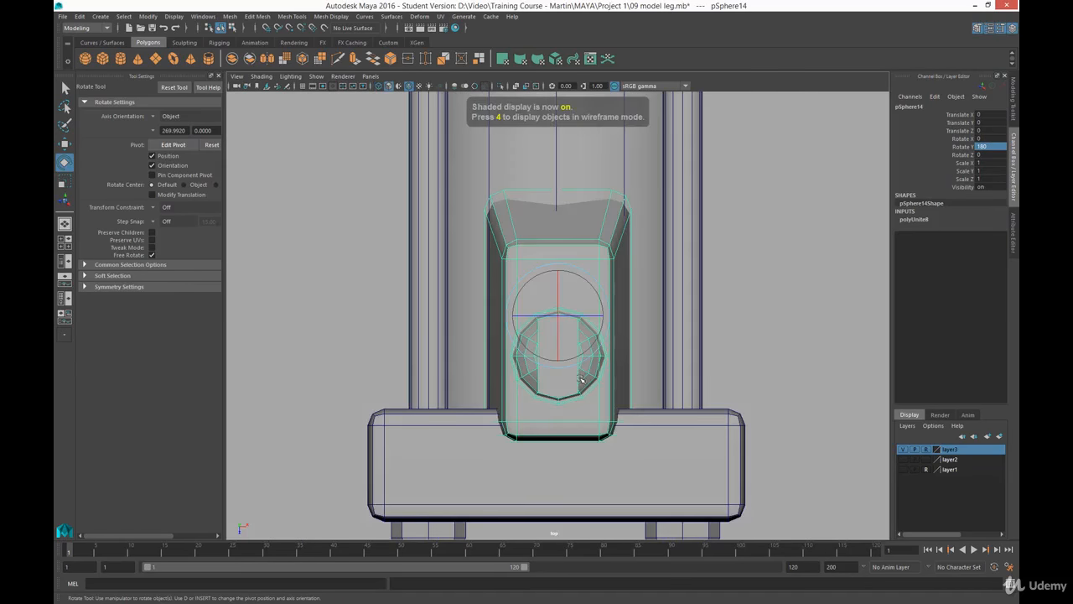
{"action": "key", "text": "w"}
{"action": "left_click_drag", "start_coordinate": [559, 357], "coordinate": [578, 479]}
Deselect the block, frame the whole leg in all views, and examine the piston against the reference drawings in perspective
{"action": "scroll", "coordinate": [489, 288], "scroll_direction": "down", "scroll_amount": 5}
{"action": "scroll", "coordinate": [548, 400], "scroll_direction": "up", "scroll_amount": 3}
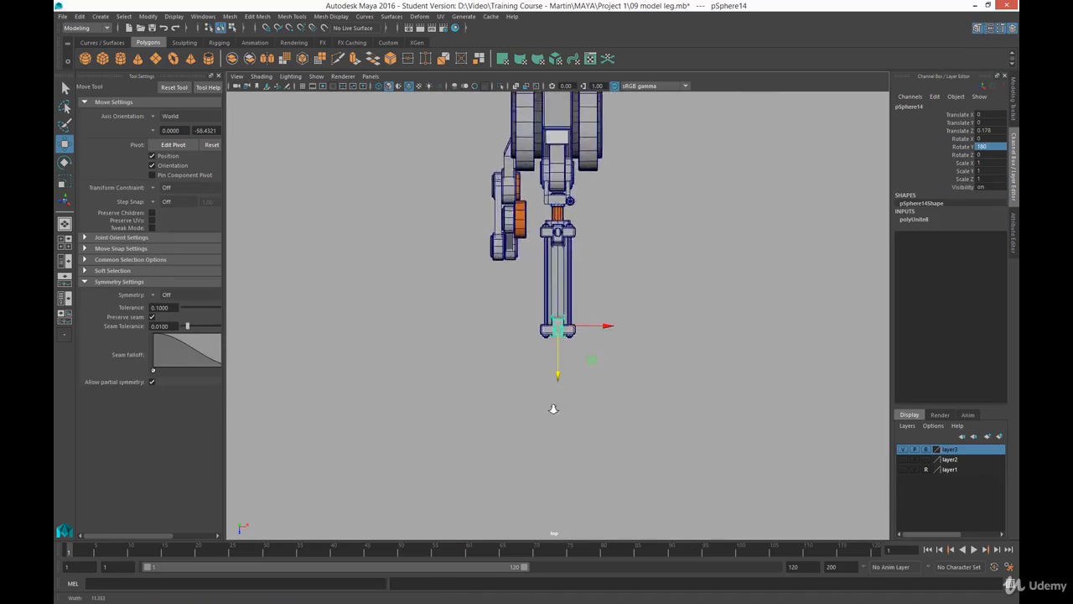
{"action": "key", "text": "space"}
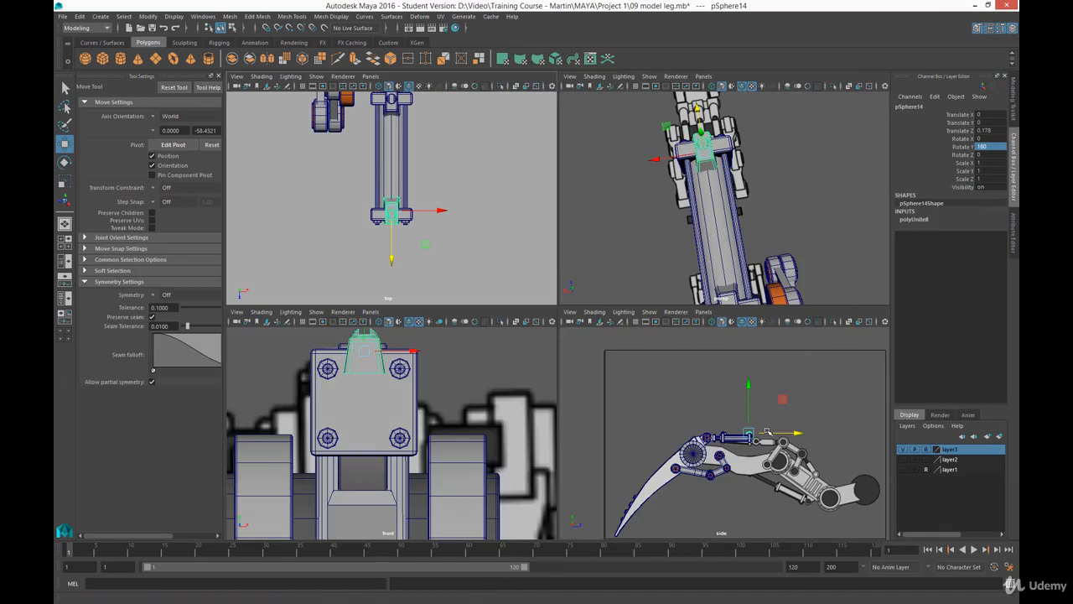
{"action": "left_click_drag", "start_coordinate": [722, 197], "coordinate": [742, 183], "text": "alt"}
{"action": "left_click", "coordinate": [750, 171]}
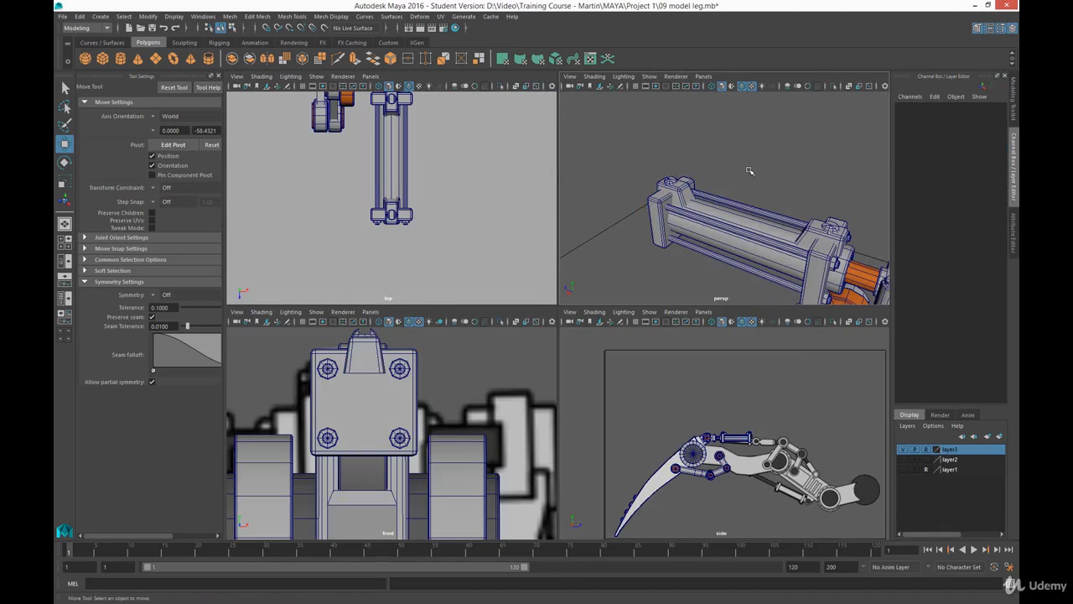
{"action": "key", "text": "shift+a"}
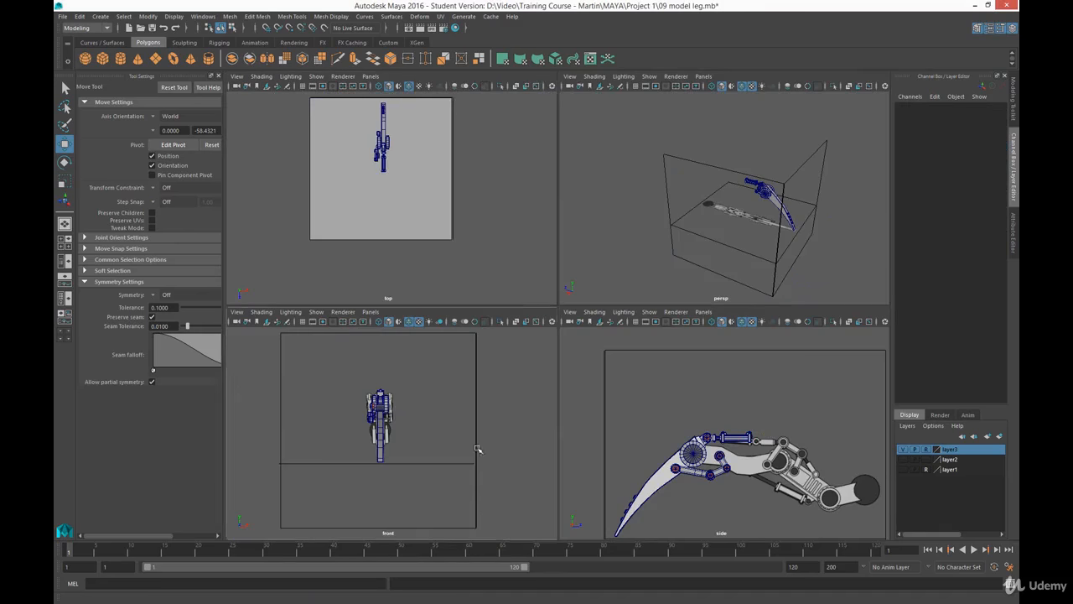
{"action": "left_click_drag", "start_coordinate": [782, 177], "coordinate": [595, 207], "text": "alt"}
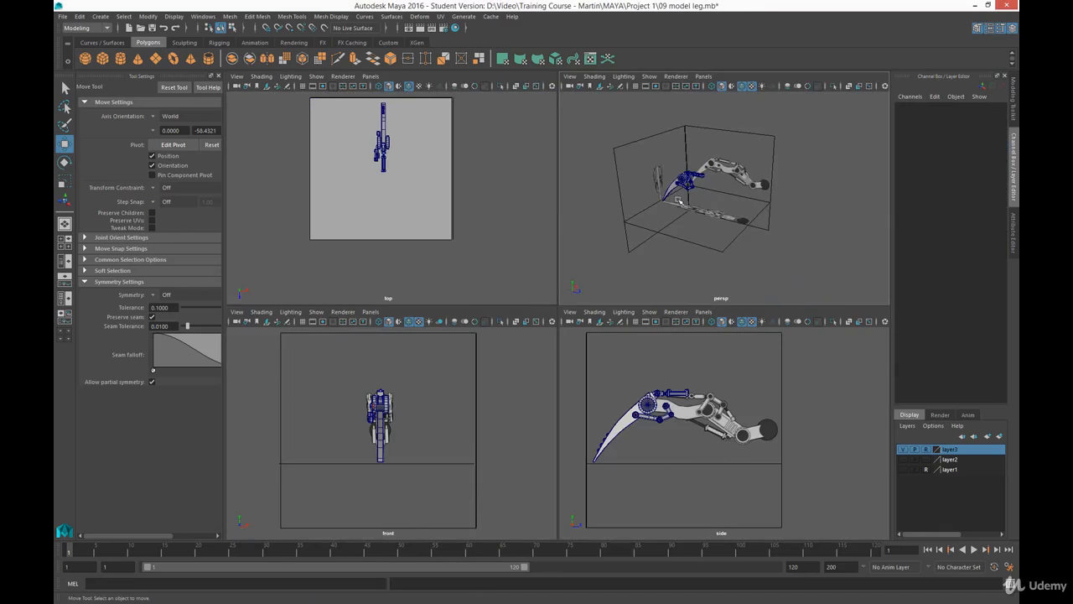
{"action": "left_click_drag", "start_coordinate": [678, 201], "coordinate": [710, 216], "text": "alt"}
{"action": "right_click_drag", "start_coordinate": [709, 220], "coordinate": [752, 276], "text": "alt"}
{"action": "middle_click_drag", "start_coordinate": [752, 181], "coordinate": [722, 203], "text": "alt"}
{"action": "right_click_drag", "start_coordinate": [681, 210], "coordinate": [721, 250], "text": "alt"}
{"action": "left_click_drag", "start_coordinate": [701, 213], "coordinate": [785, 189], "text": "alt"}
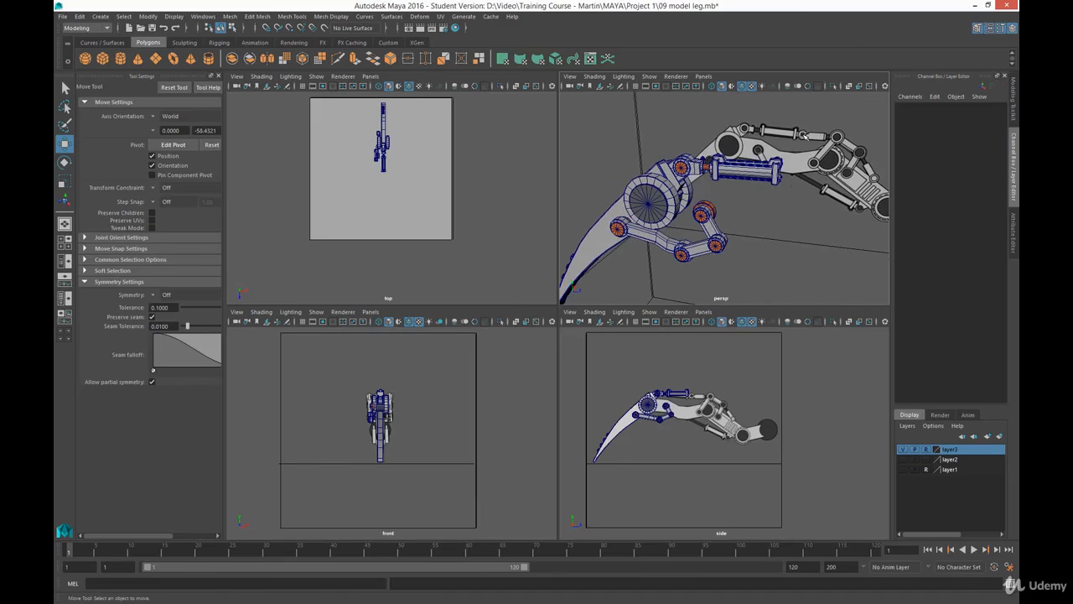